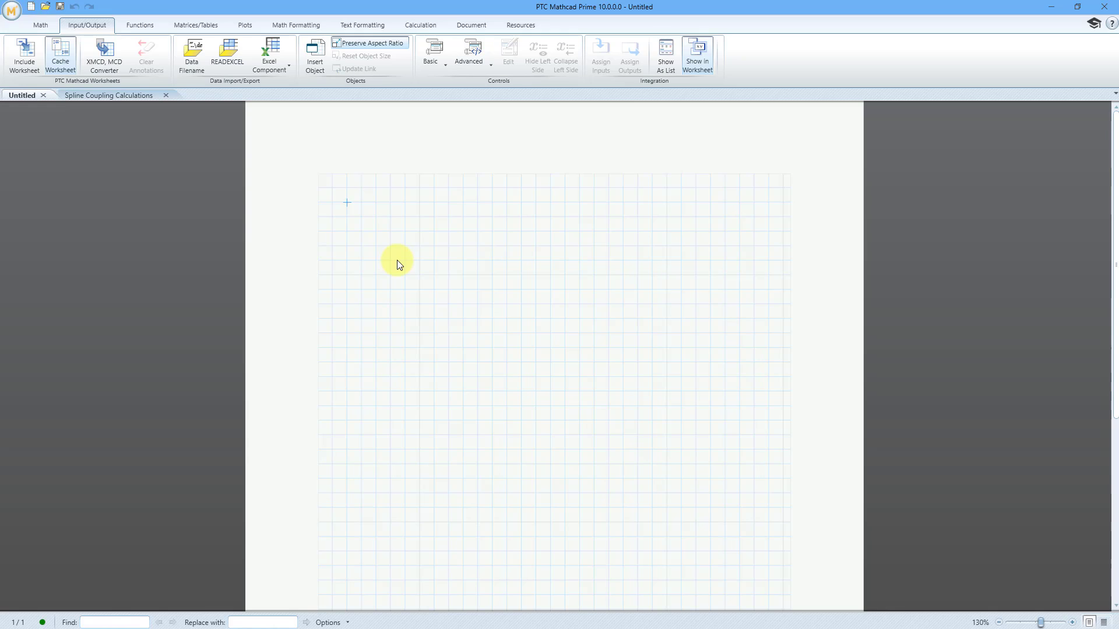
Step: Paste the copied Fatigue Life Factor regions into the blank worksheet and evaluate ORIGIN below them
key("ctrl+v")
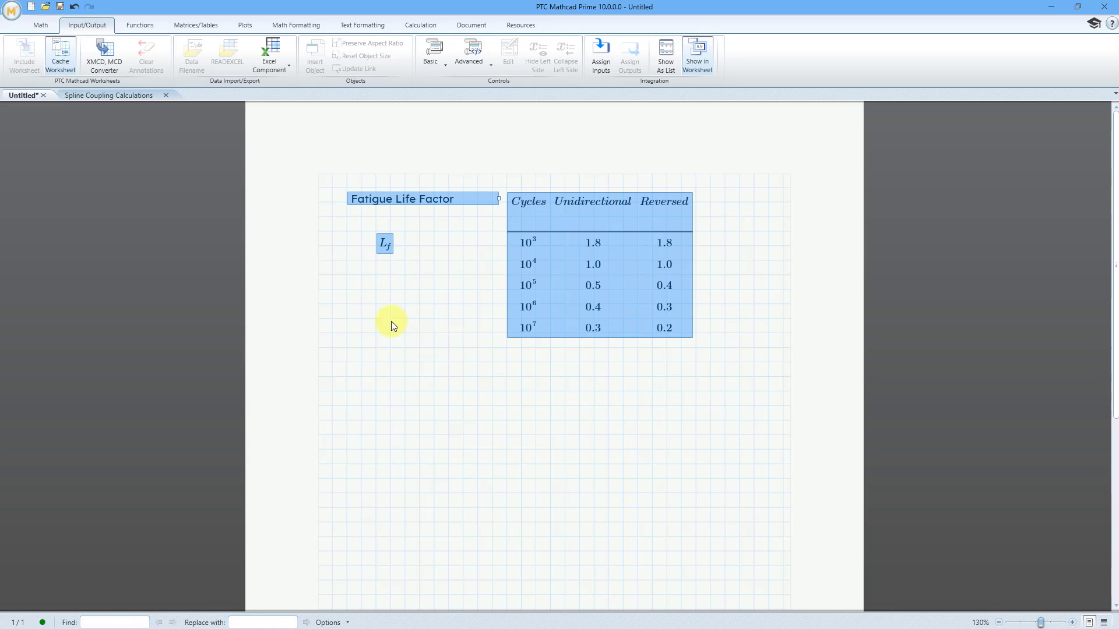
left_click(361, 363)
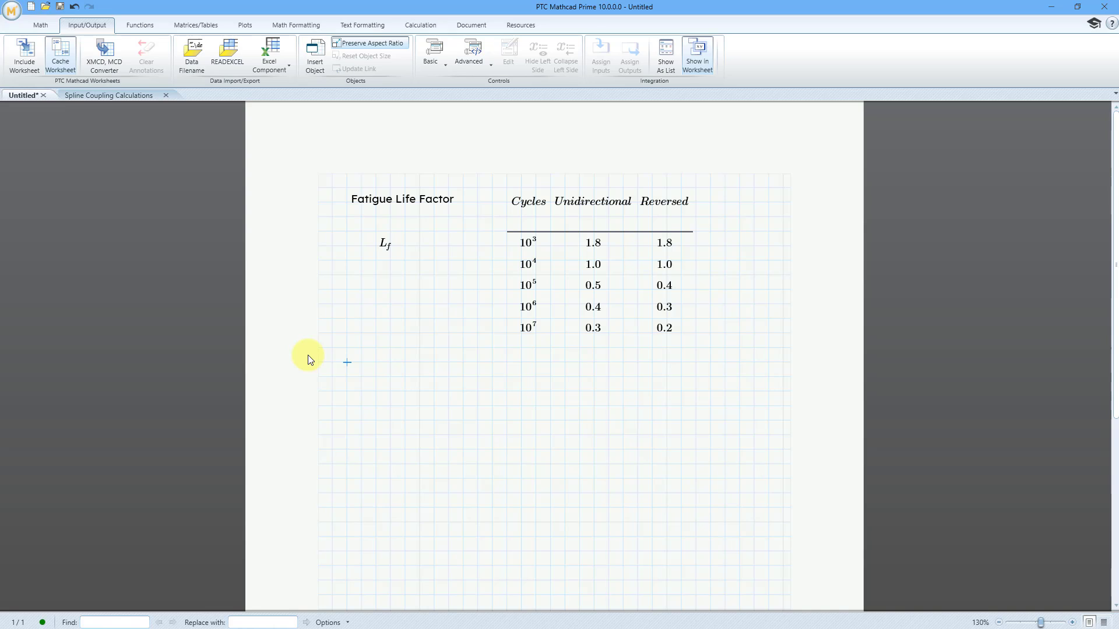
type("ORIGIN")
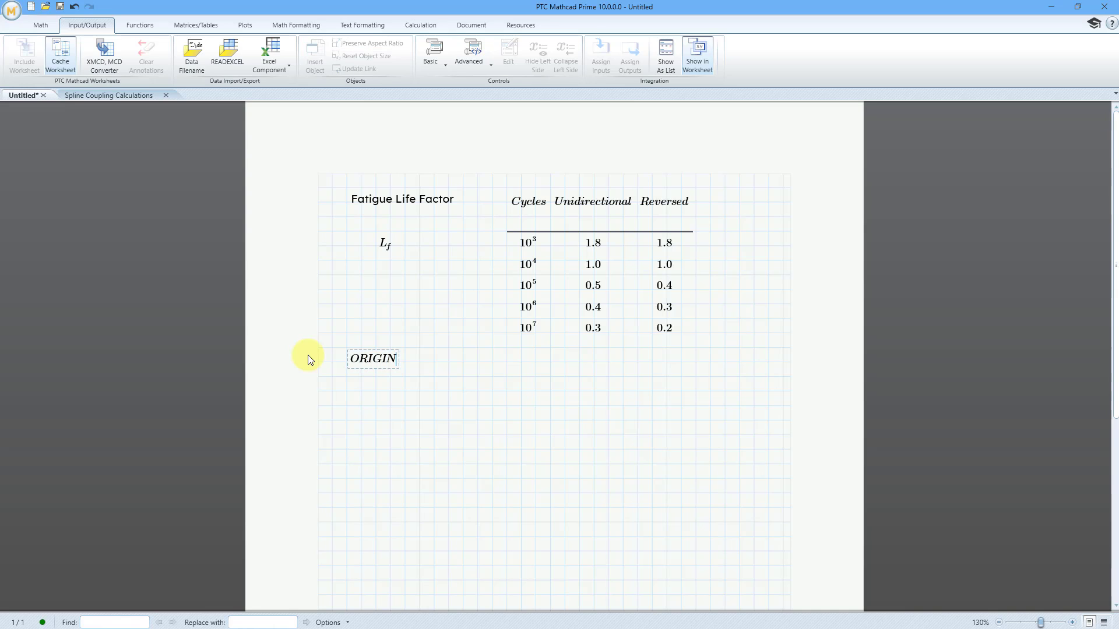
type("=0")
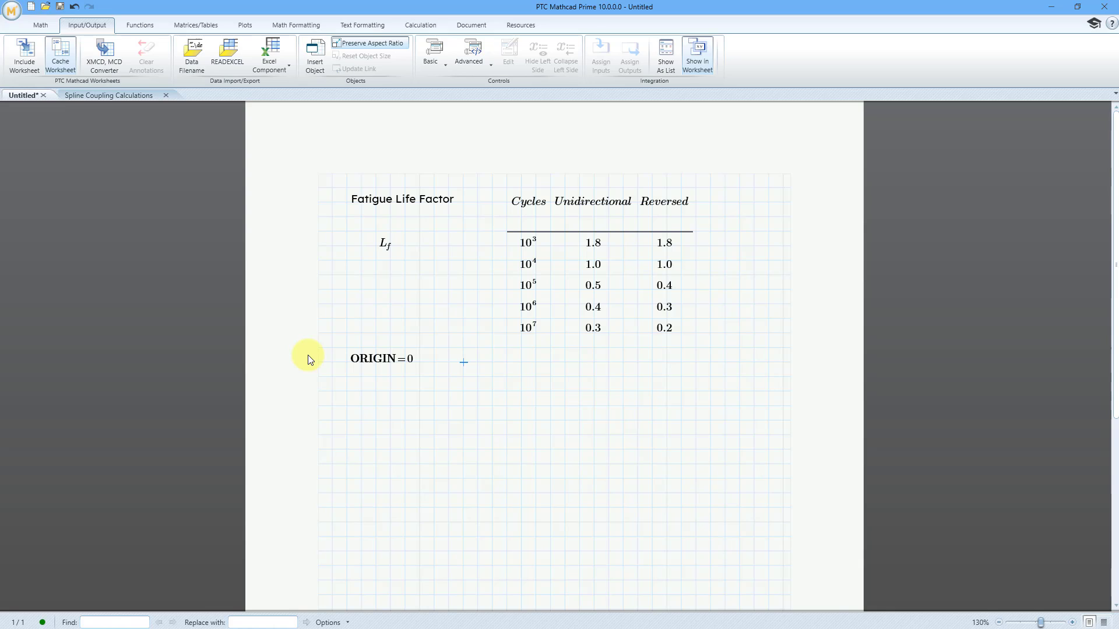
Step: Define ORIGIN as 1 beside the ORIGIN evaluation
type("ORIGI")
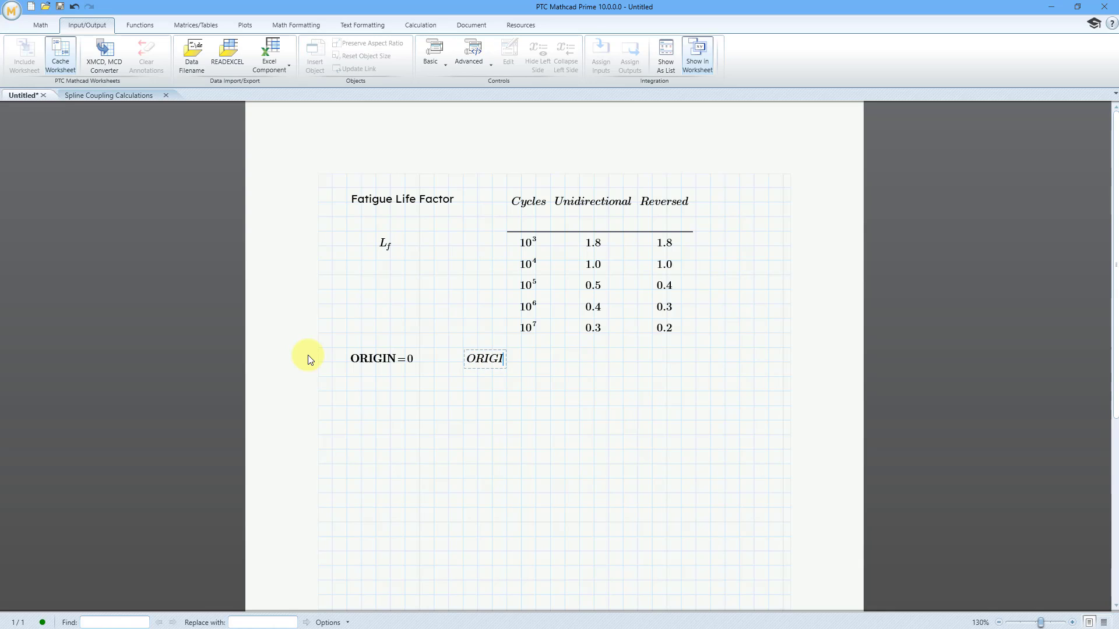
type("N:=")
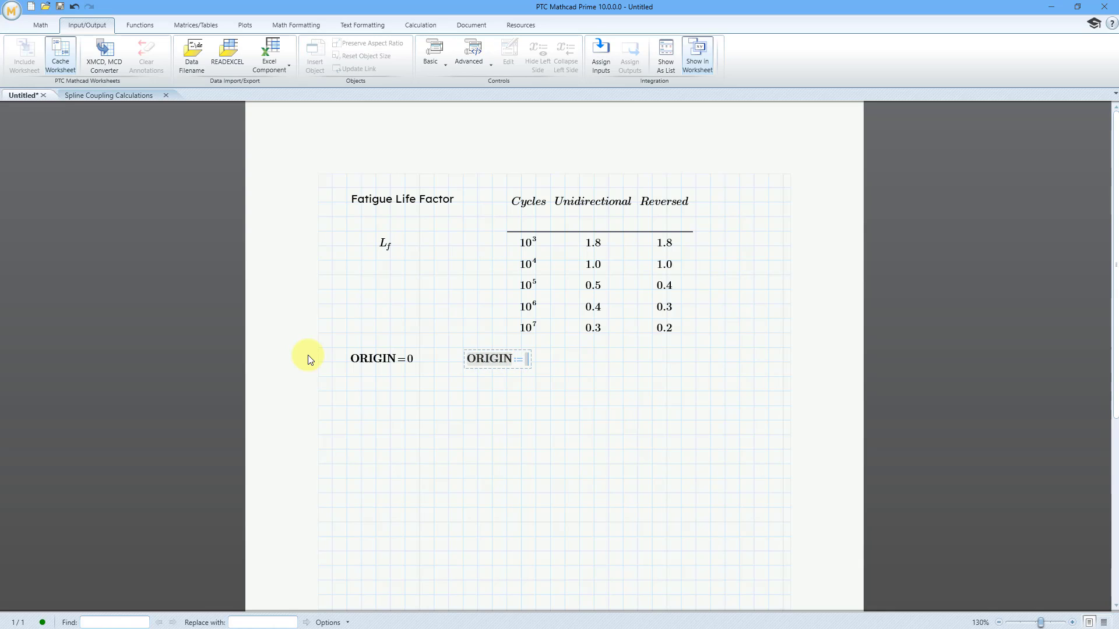
type("1")
key("Return")
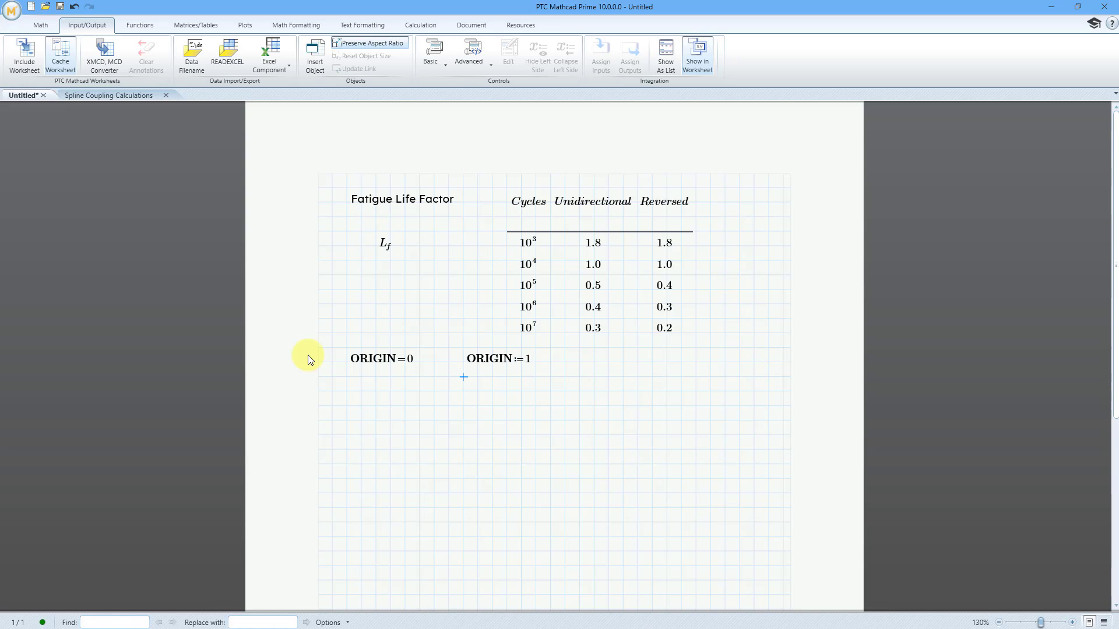
Step: Evaluate the Cycles vector below the ORIGIN expressions and delete that evaluation
key("Down")
key("Left")
key("Left")
key("Left")
key("Left")
key("Left")
key("Left")
key("Left")
key("Left")
key("Down")
key("Down")
type("Cyc")
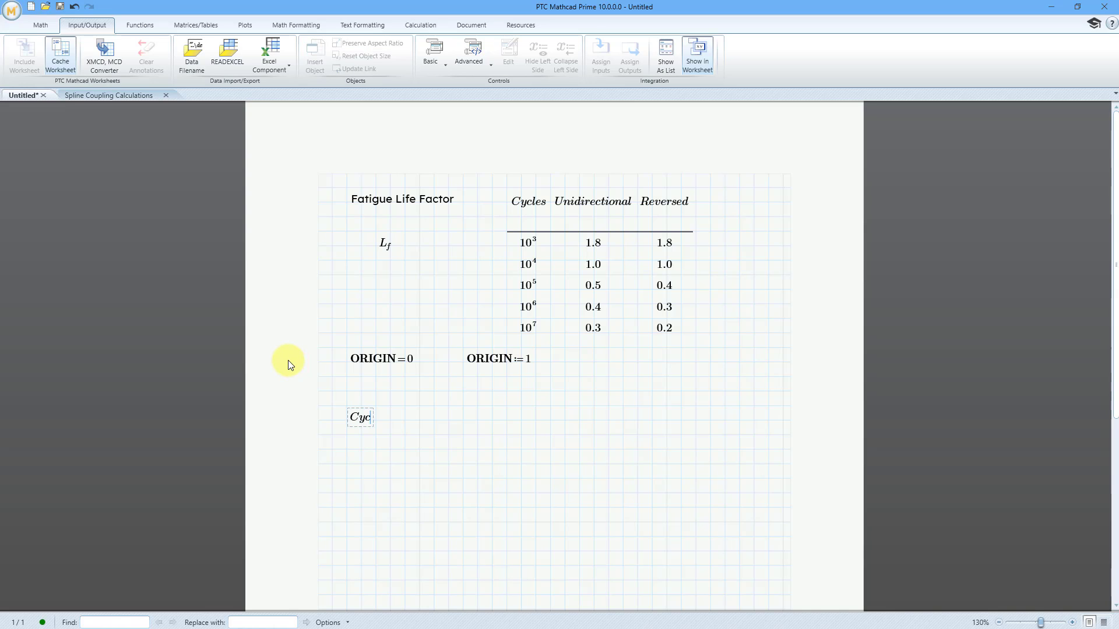
type("les=")
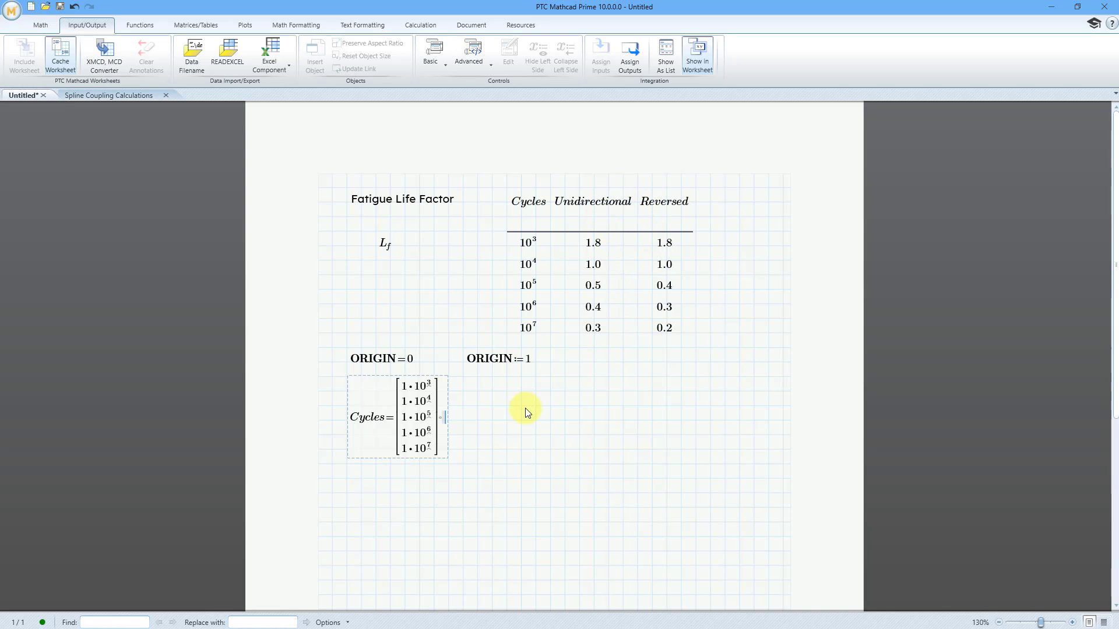
left_click_drag(325, 402, 458, 459)
key("Delete")
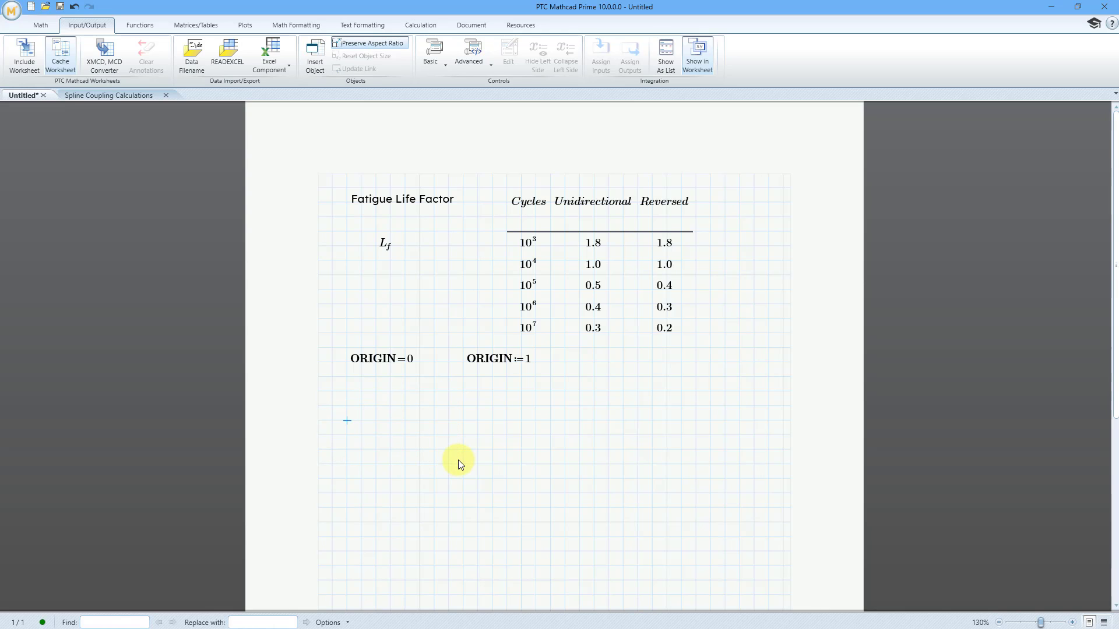
Step: Define column 1 of a Life_Factor matrix as Unidirectional below the ORIGIN evaluation, using the matrix column operator
left_click(348, 393)
type("Life_Fa")
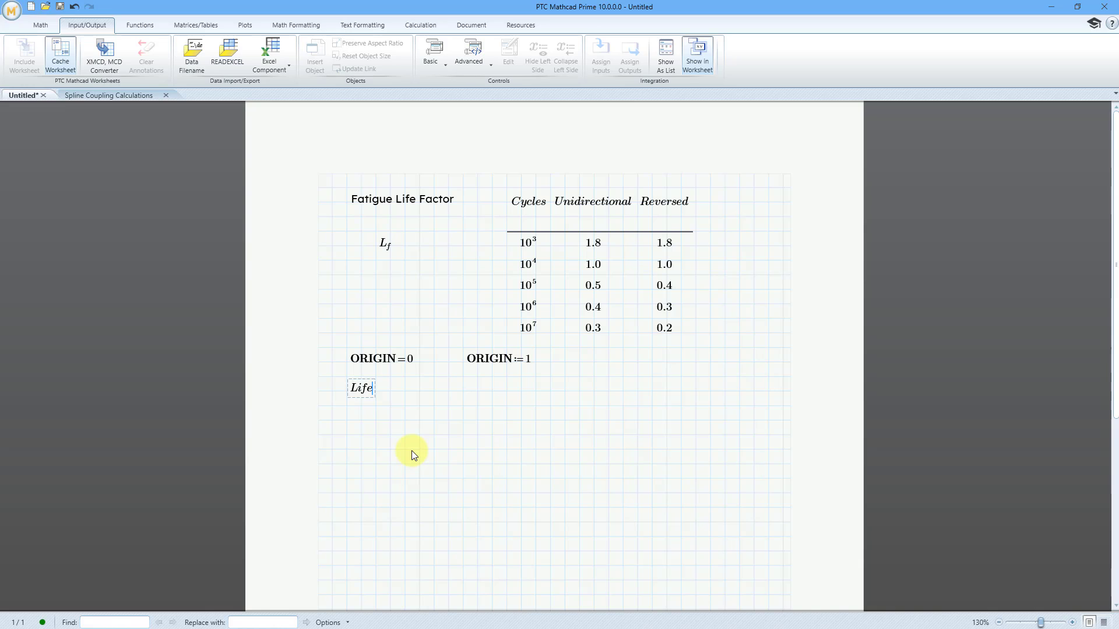
type("ctor:=")
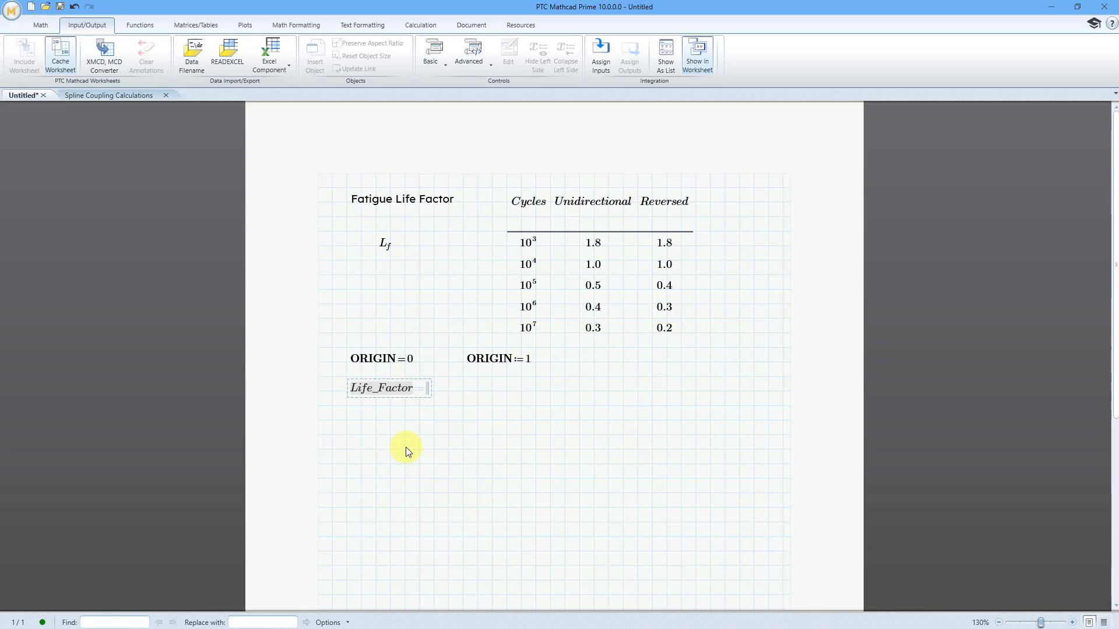
left_click(414, 391)
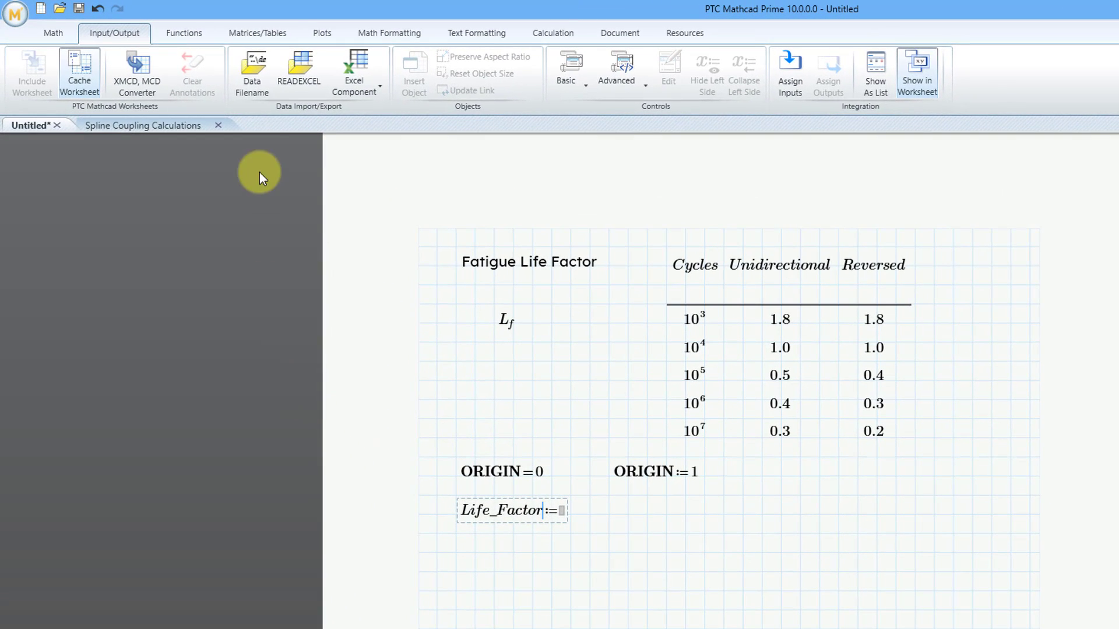
left_click(262, 34)
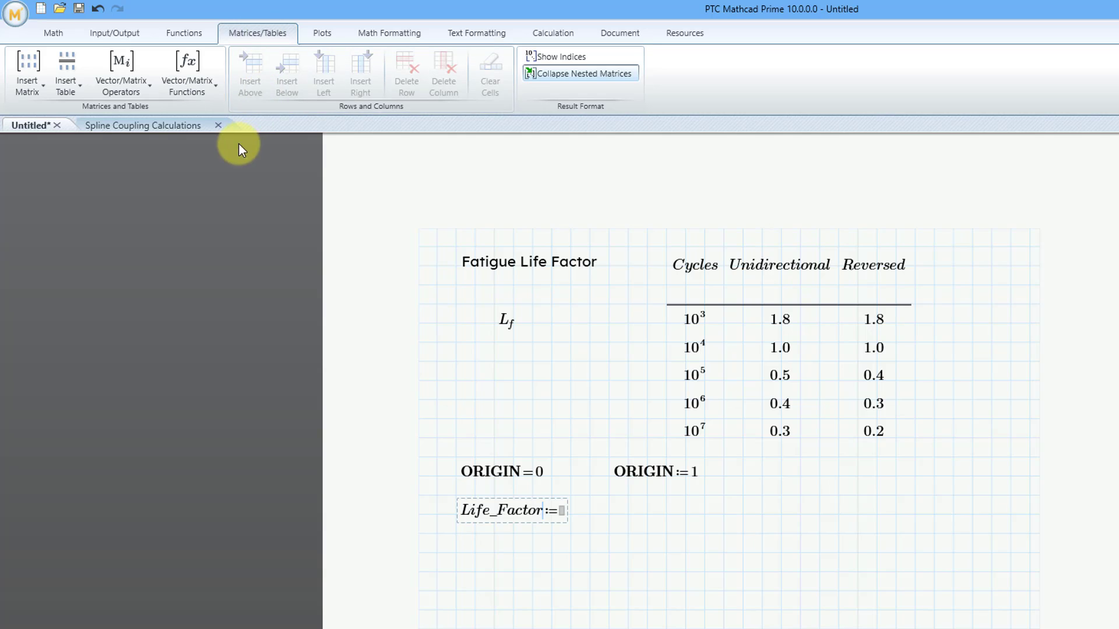
left_click(130, 94)
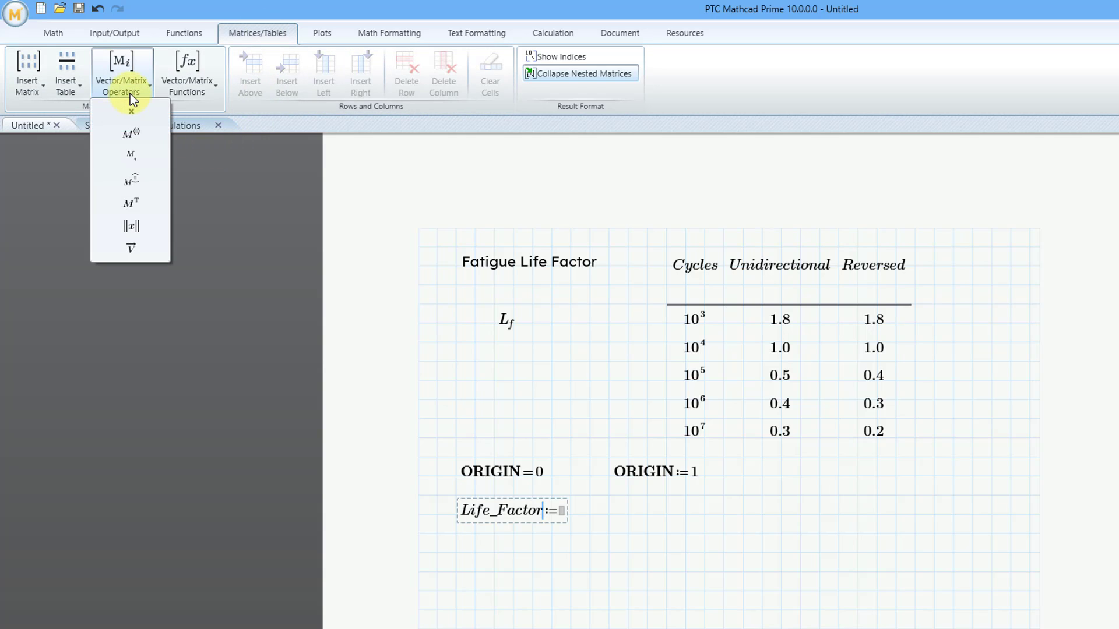
left_click(130, 134)
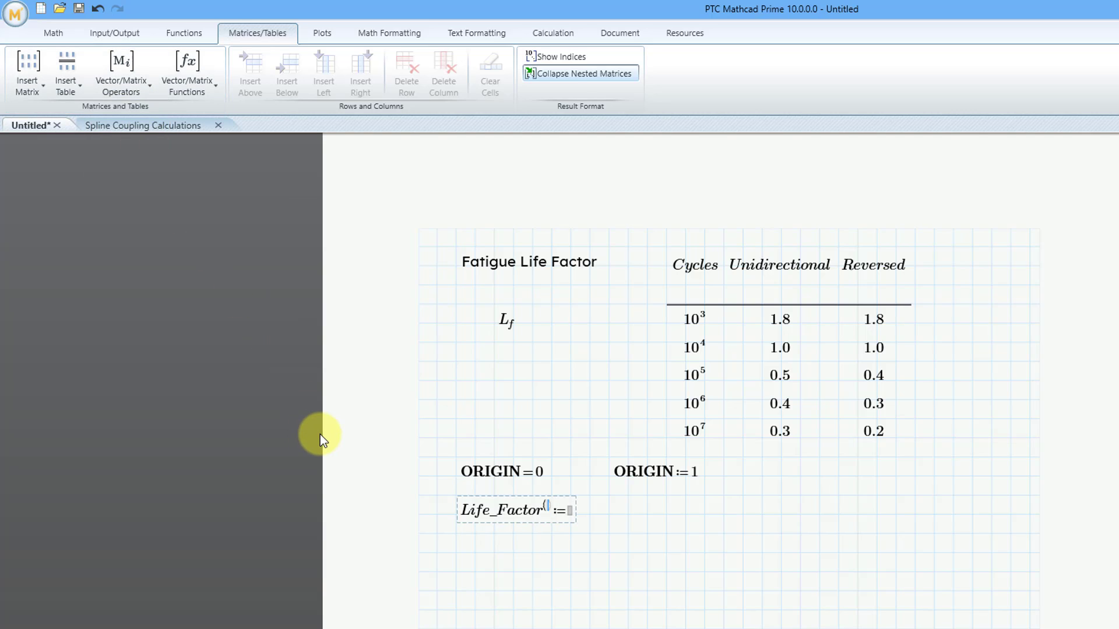
type("1")
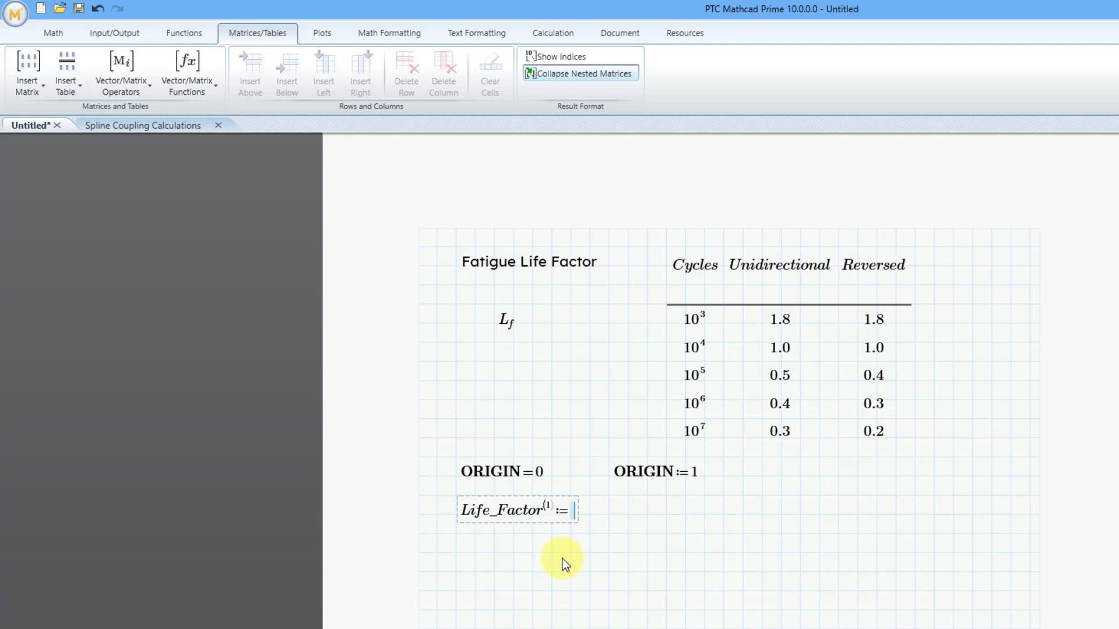
type("Unidir")
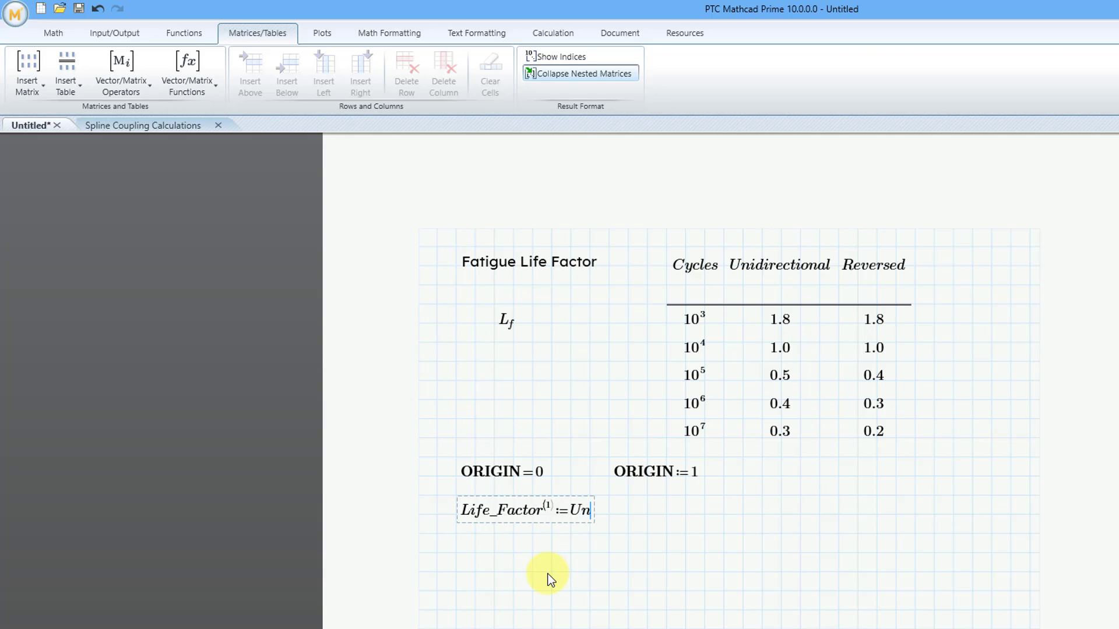
type("ectional")
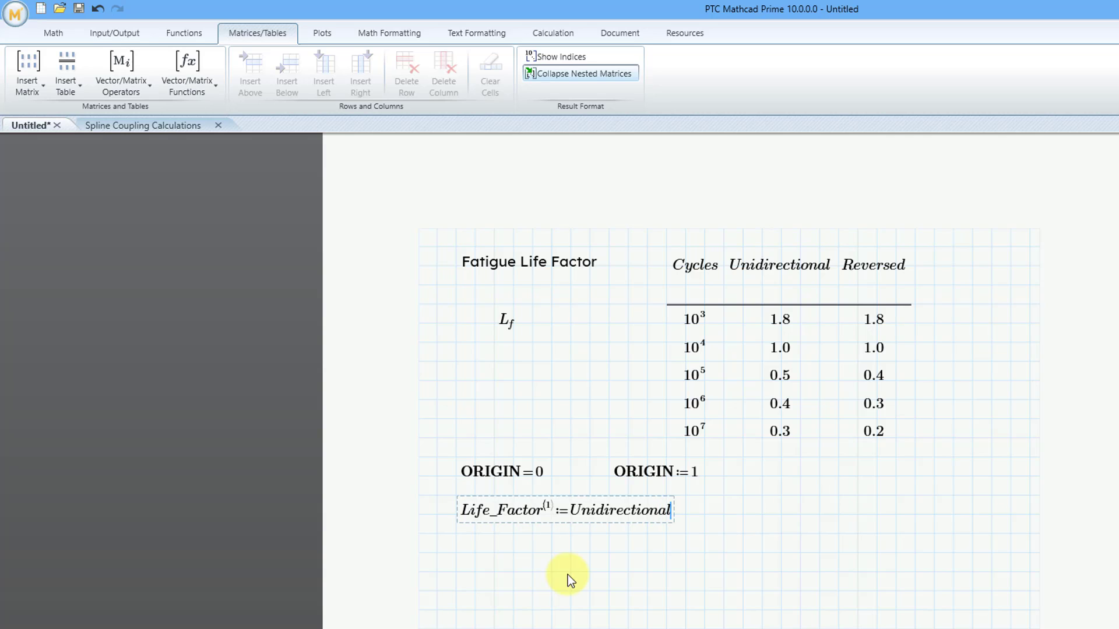
left_click(744, 514)
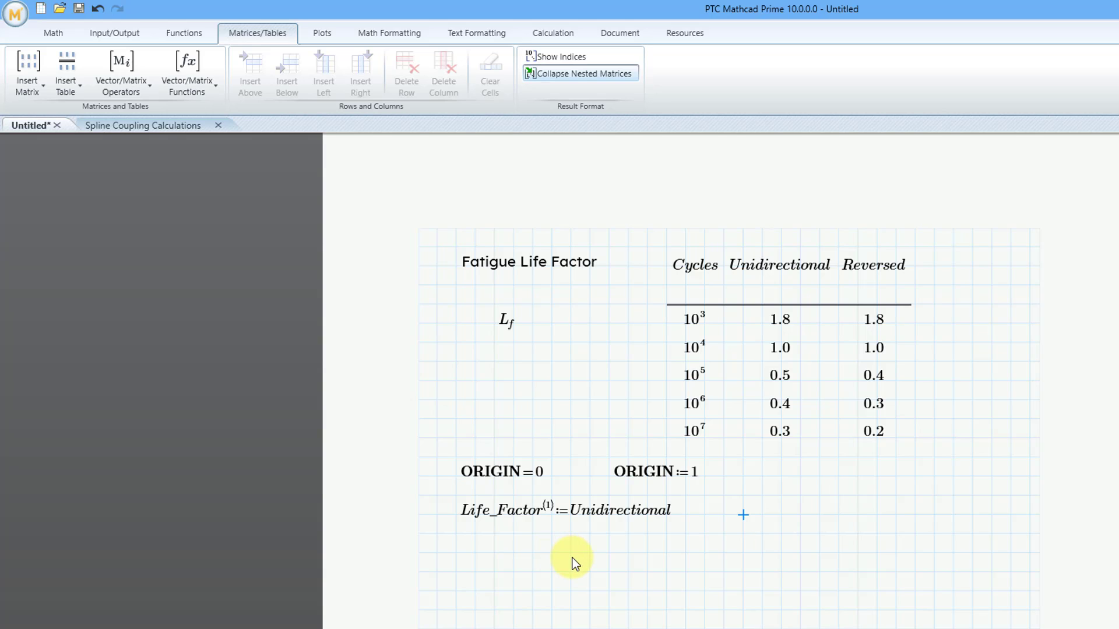
Step: Enter Life_Factor with the matrix column operator and index 2 beside the first column's definition
type("Life_Factor")
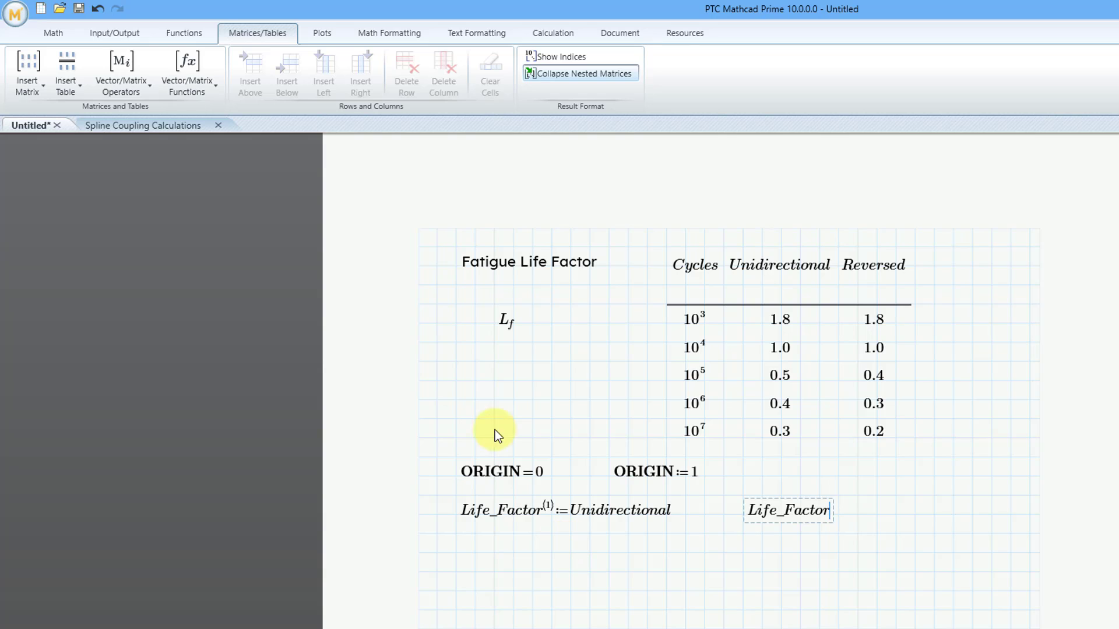
left_click(131, 95)
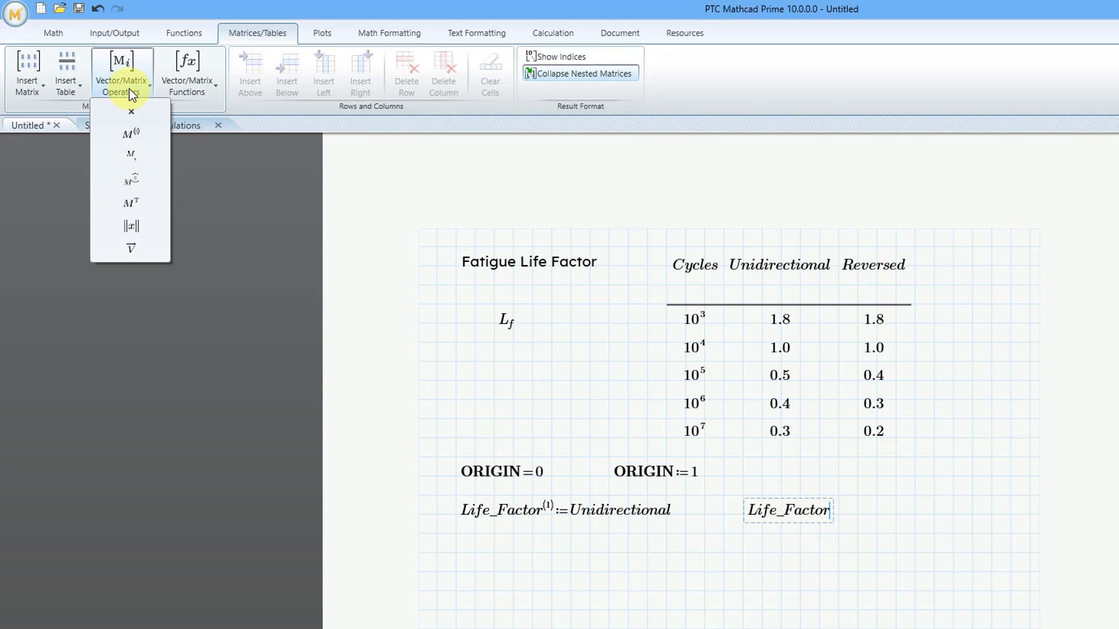
left_click(141, 132)
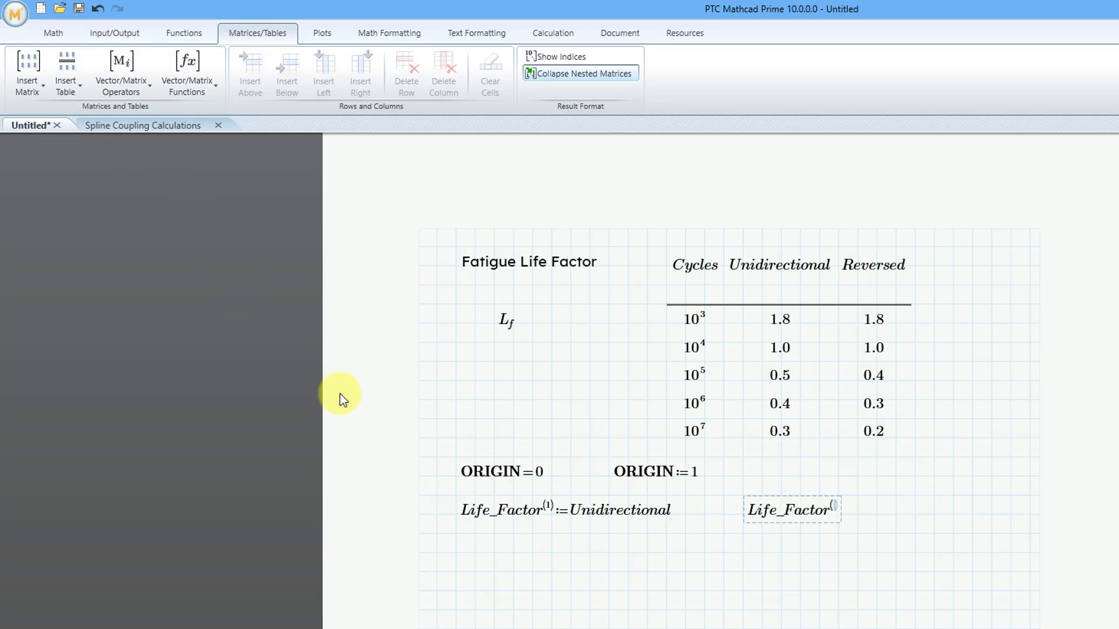
type("2")
key("Right")
key("Right")
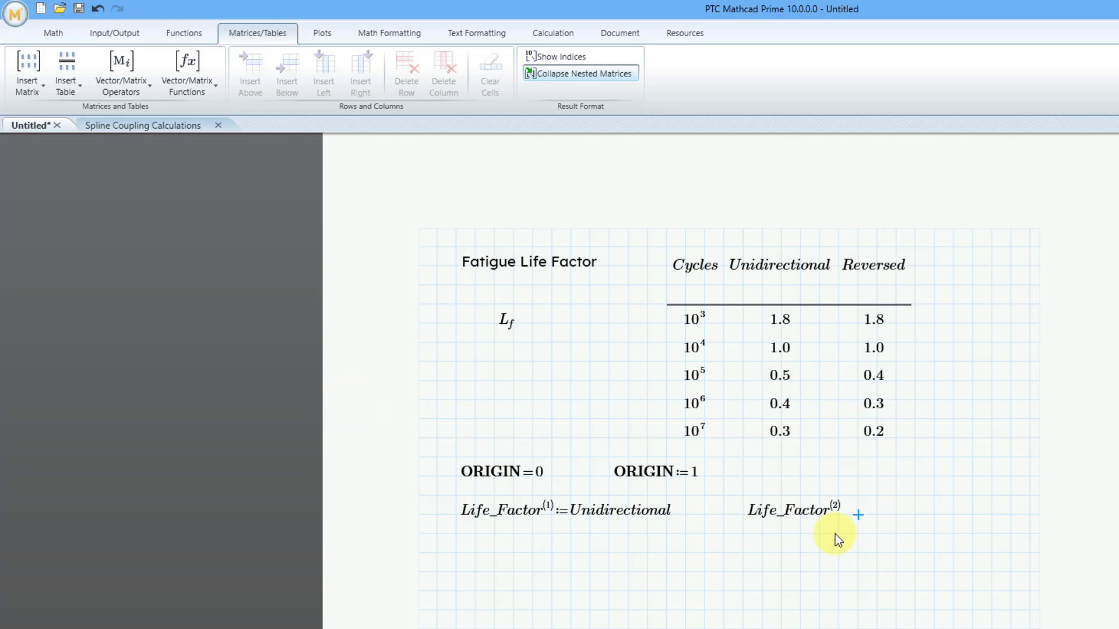
Step: Assign Reversed to column 2 of Life_Factor with the definition operator
left_click(840, 513)
left_click(59, 34)
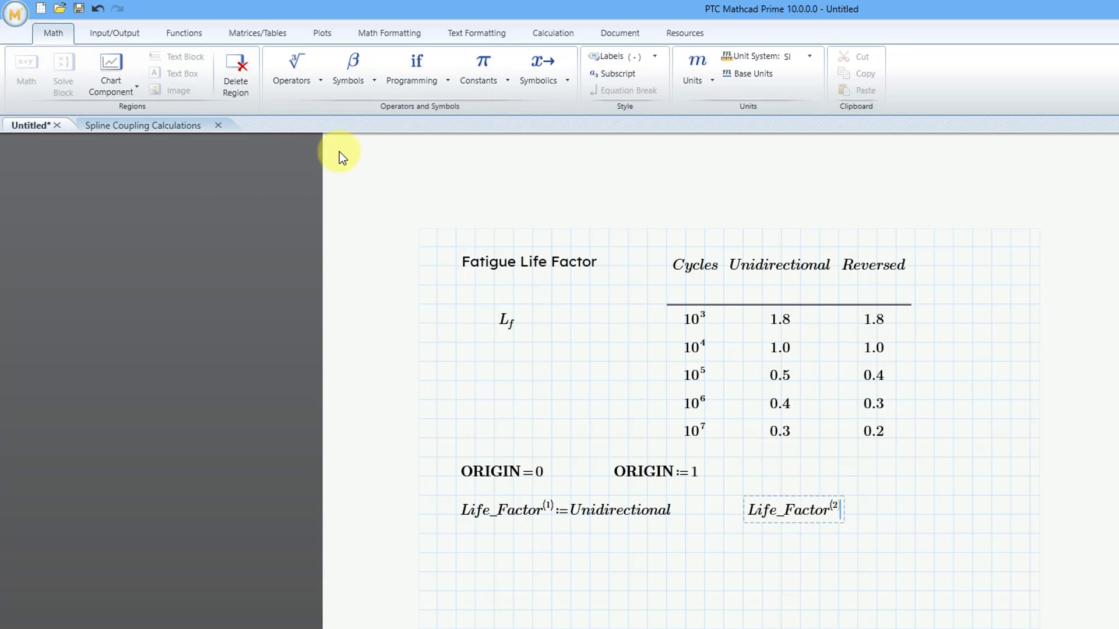
left_click(306, 83)
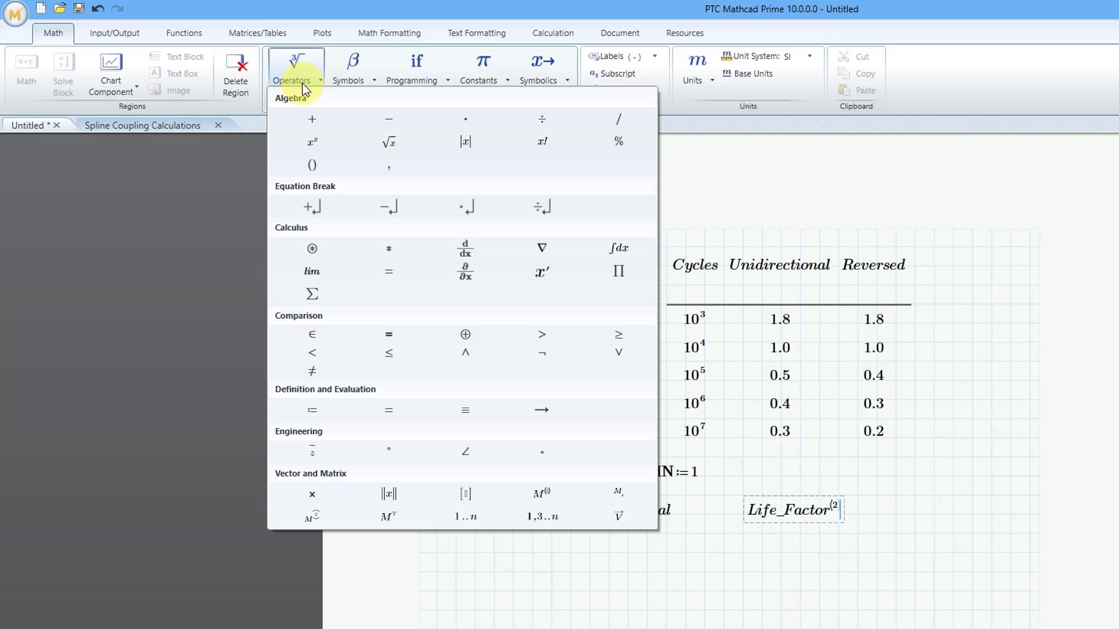
left_click(330, 411)
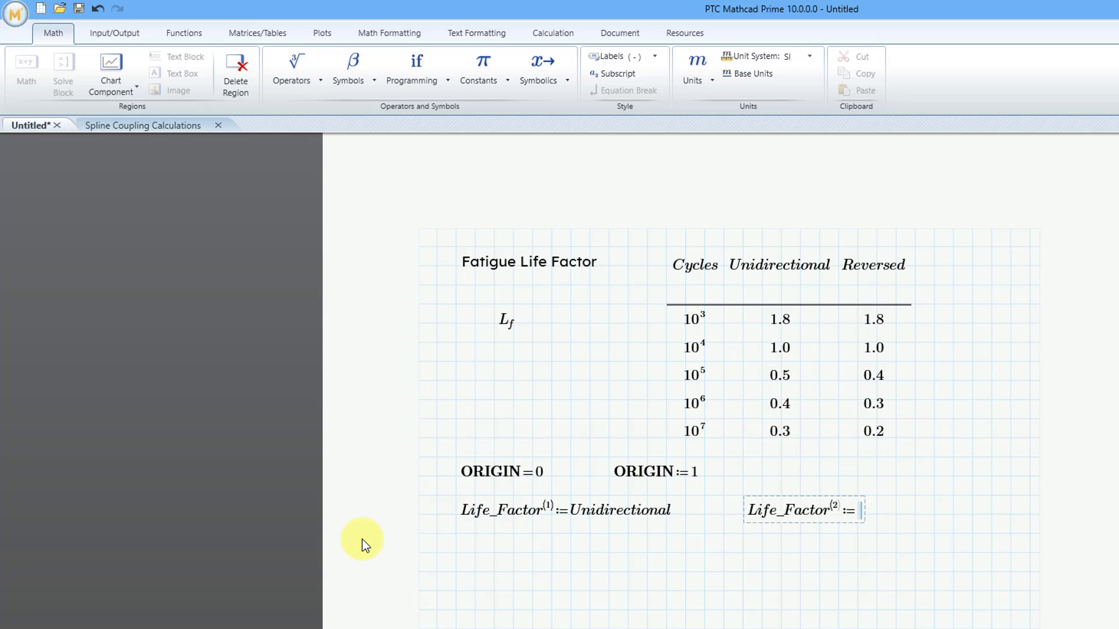
type("re")
key("BackSpace")
key("BackSpace")
type("Reversed")
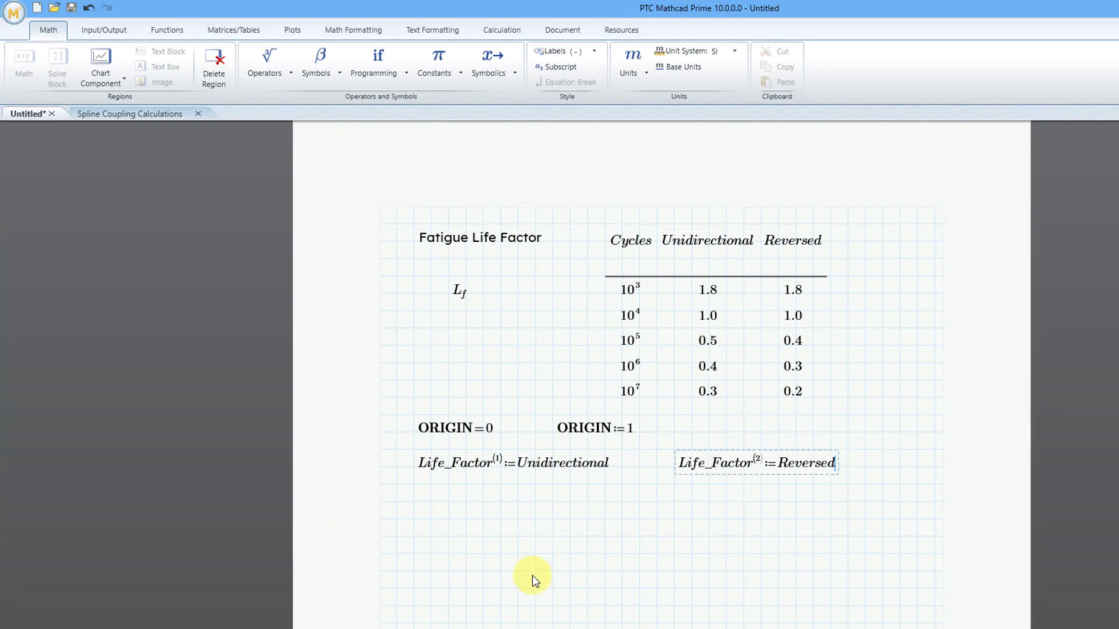
Step: Evaluate the Life_Factor matrix below the column definitions and check the notice on the column 2 definition
left_click(519, 536)
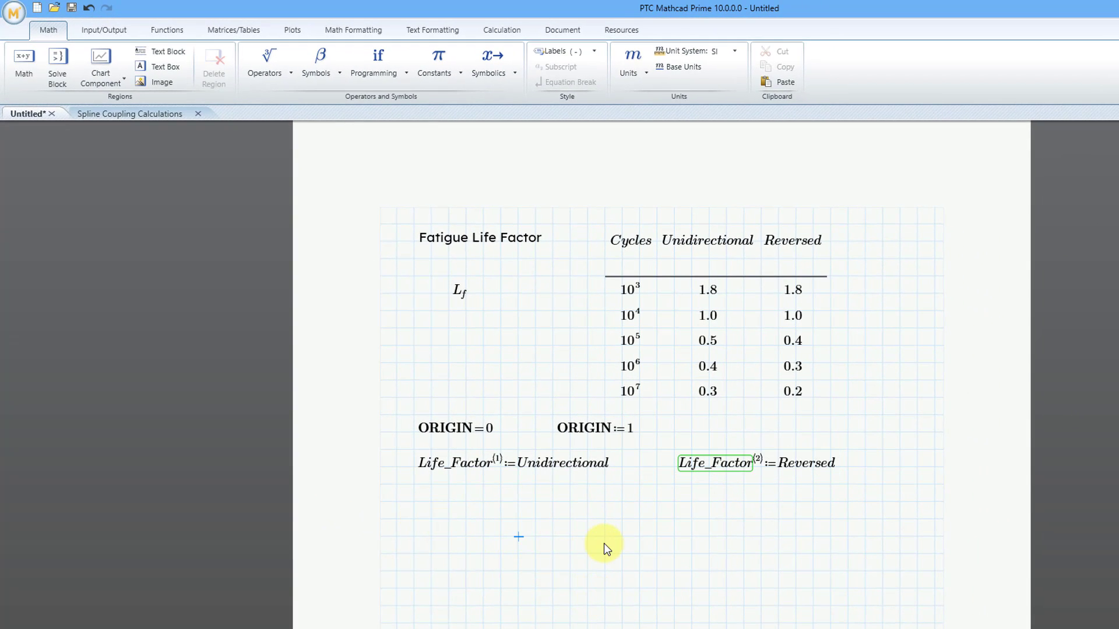
type("Life_")
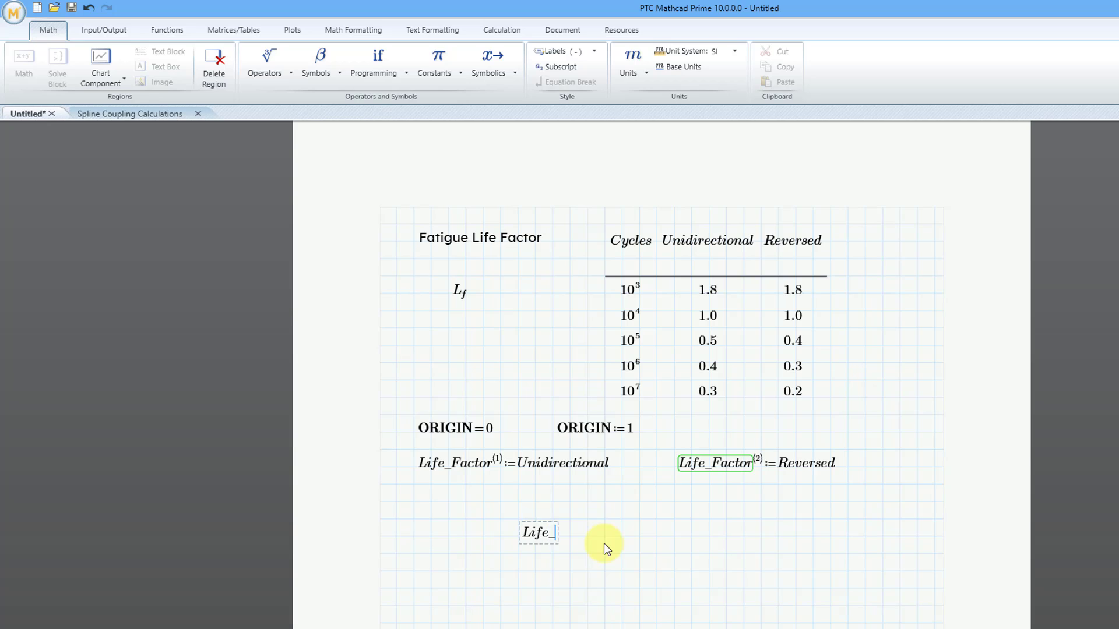
type("Factor=")
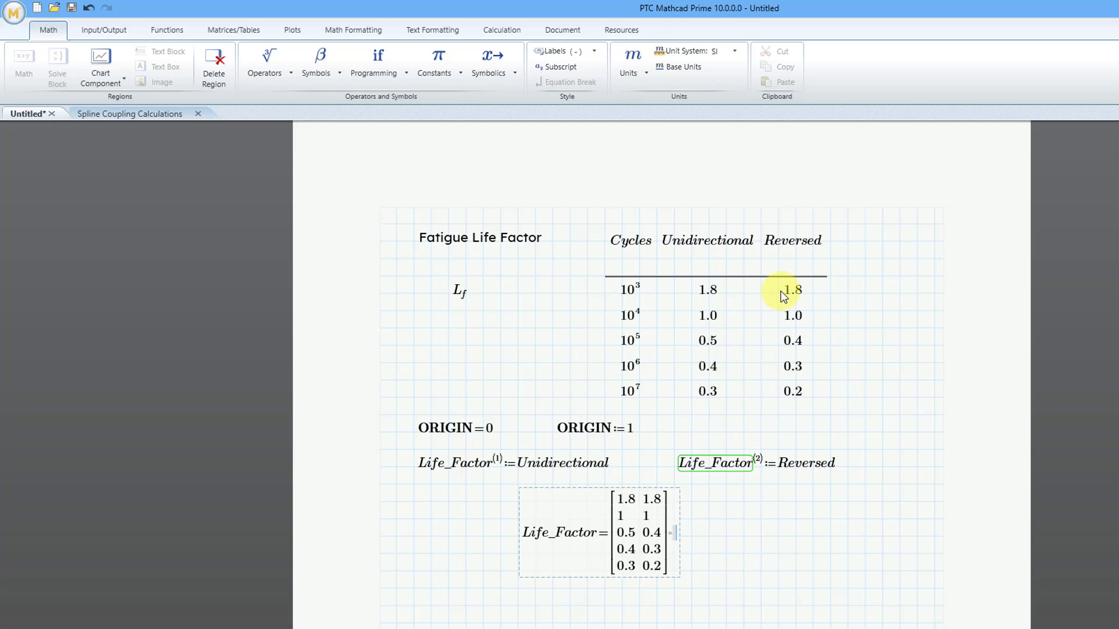
left_click(732, 470)
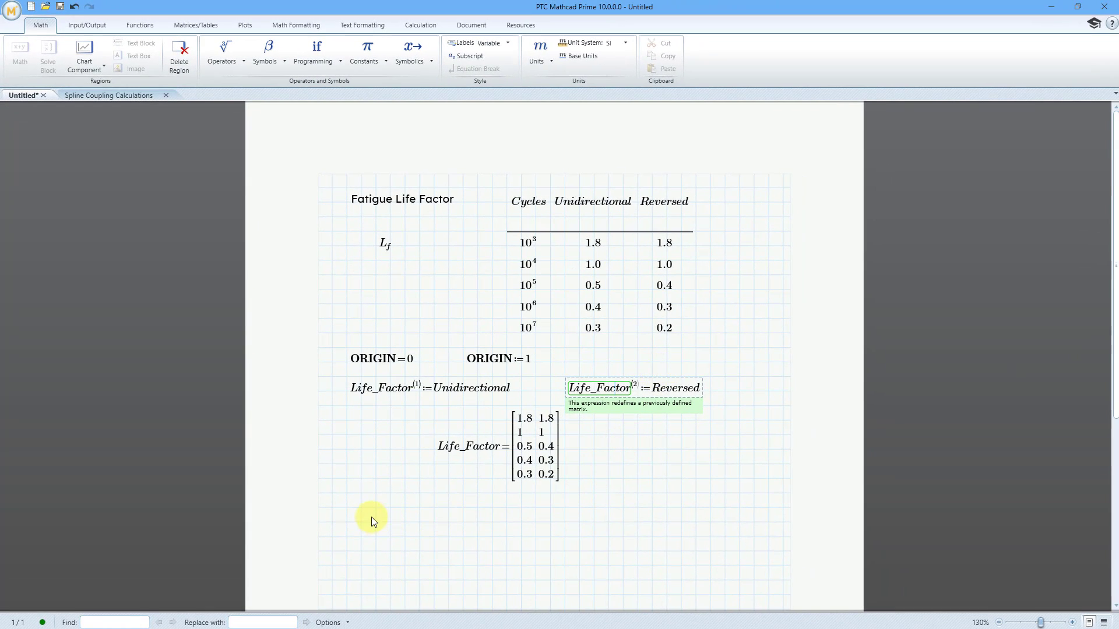
Step: Define a Type variable below the Life_Factor matrix and assign it an advanced Radio Button control
left_click(362, 522)
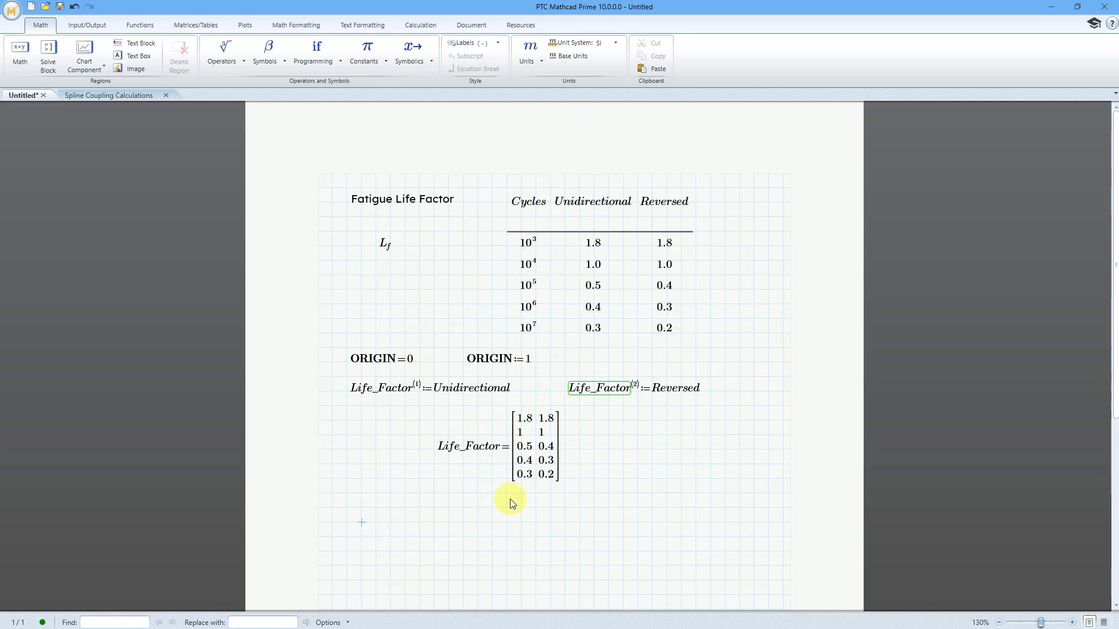
type("Type")
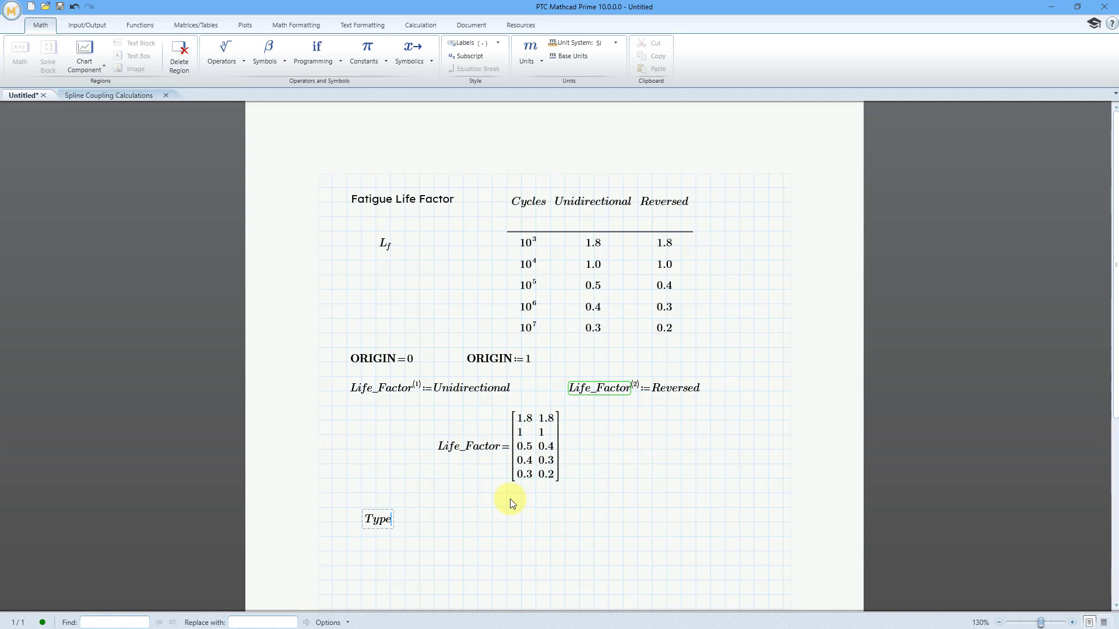
type(":=")
left_click(92, 25)
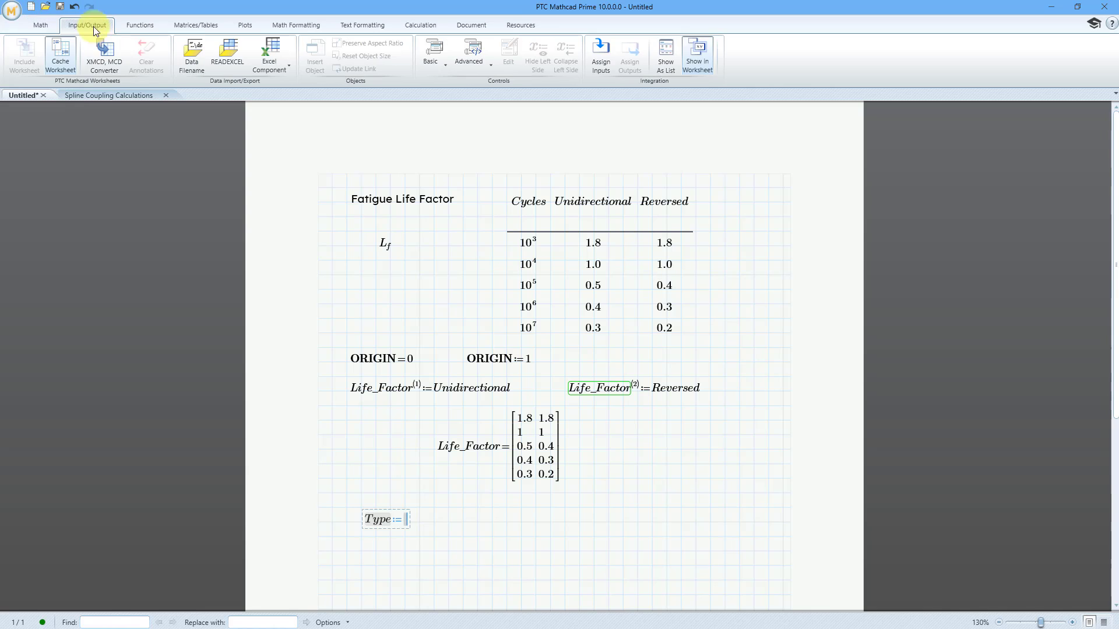
left_click(474, 67)
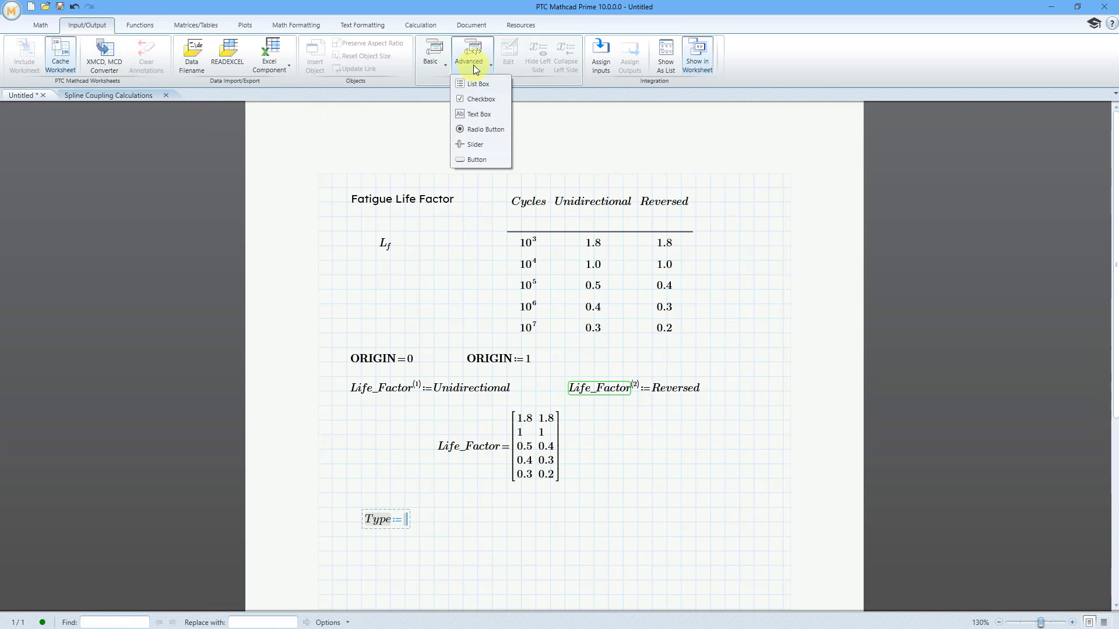
left_click(490, 129)
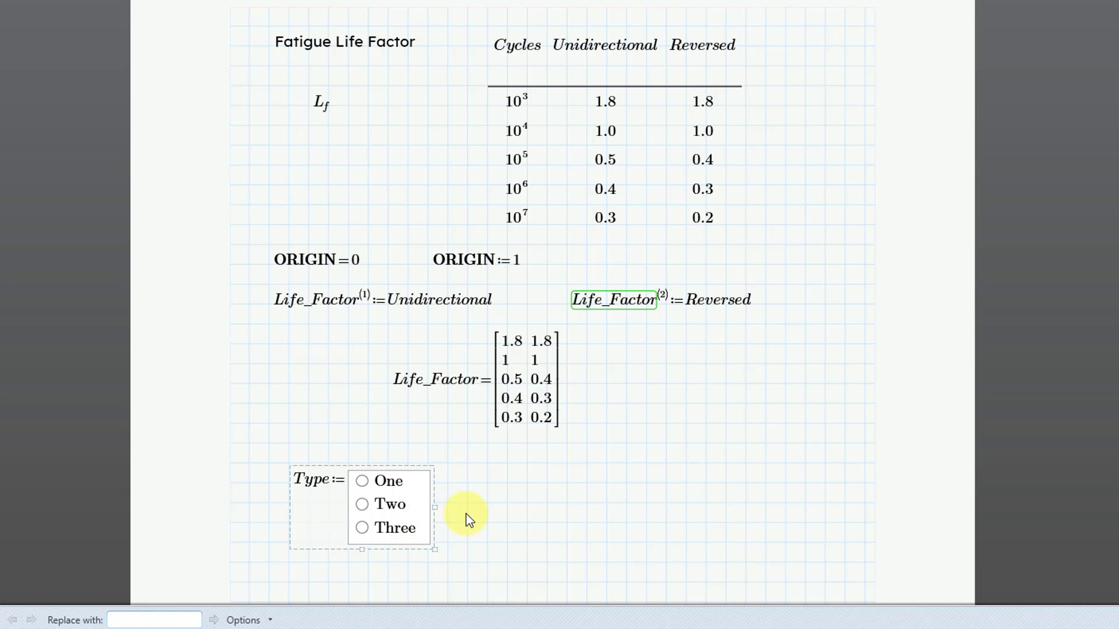
Step: Choose option Two in the Type control, open the control for editing and check the available script languages
left_click(402, 507)
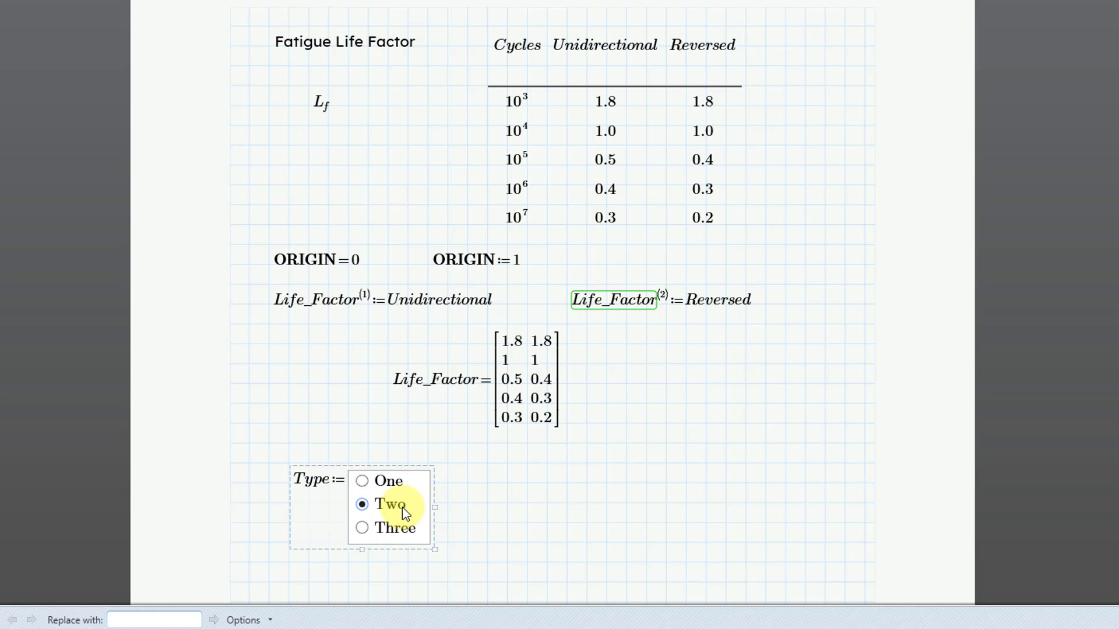
right_click(402, 507)
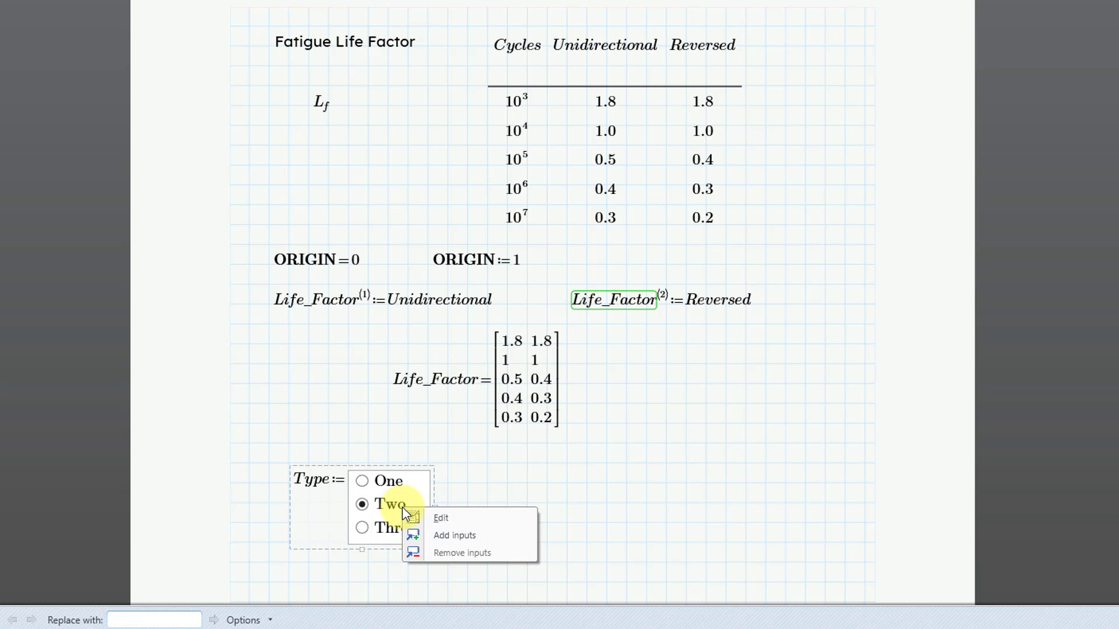
left_click(456, 517)
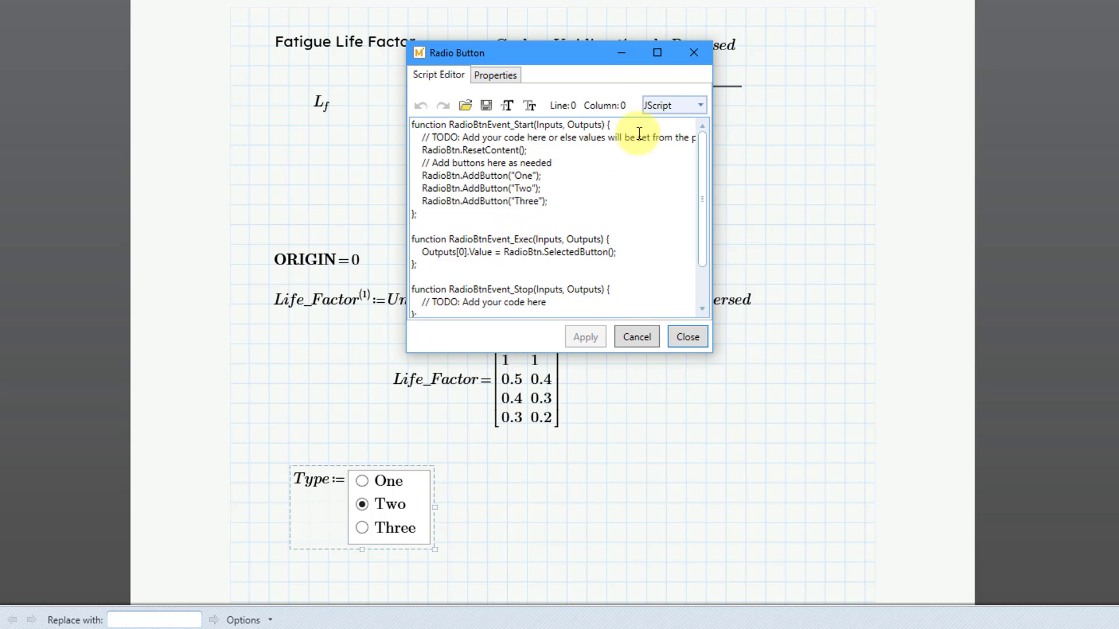
left_click(702, 106)
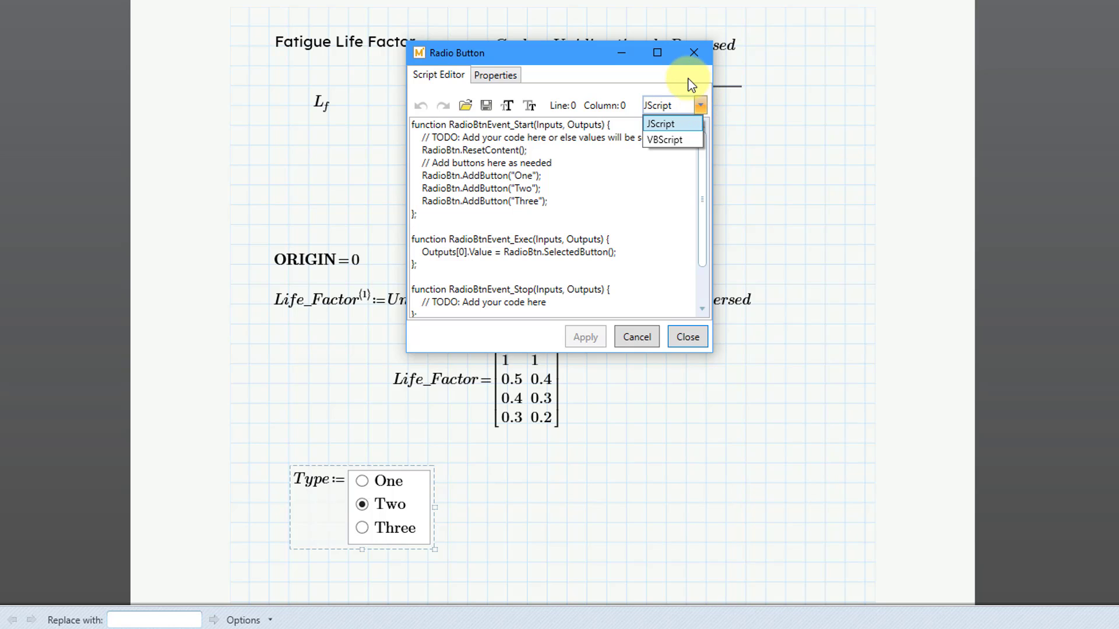
left_click(646, 78)
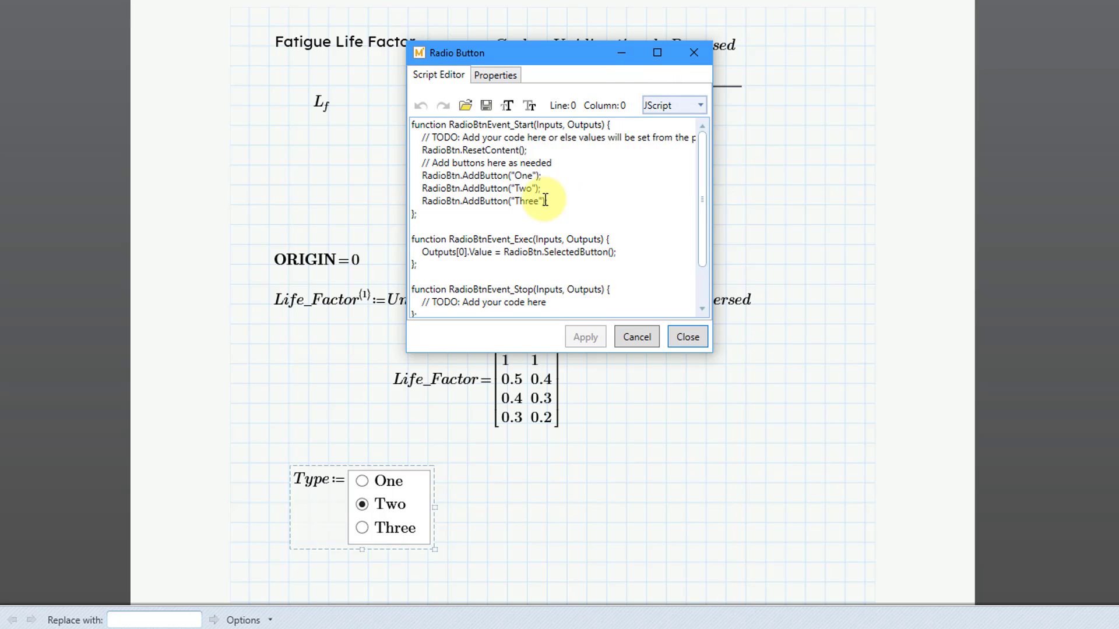
Step: Change the first AddButton caption in the radio button script to Unidirectional, apply the script and check the caption list
left_click(532, 175)
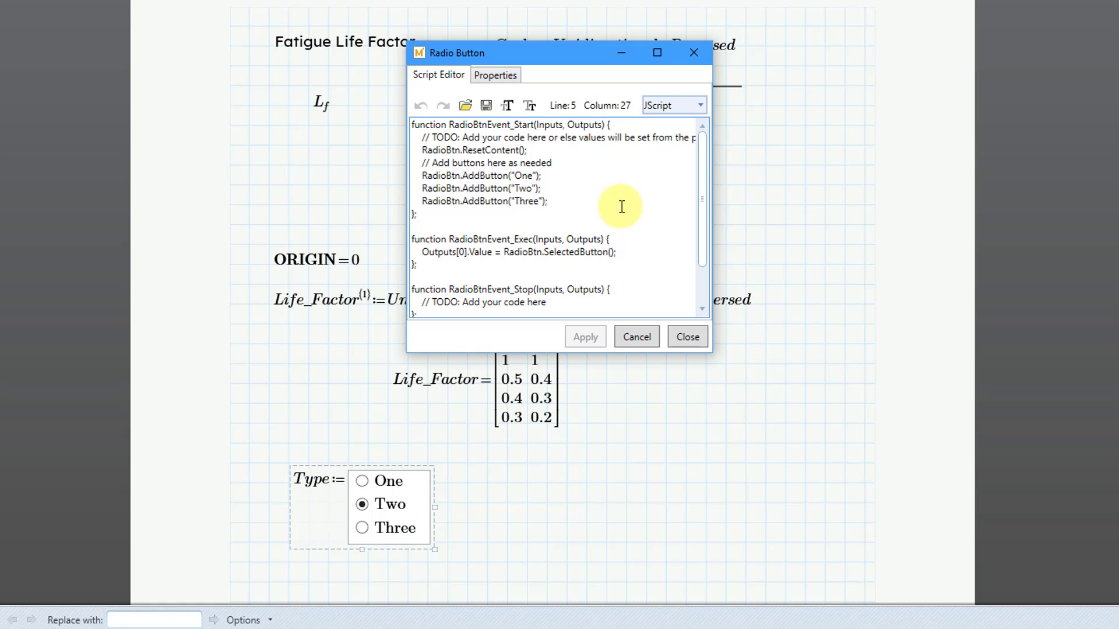
key("BackSpace")
key("BackSpace")
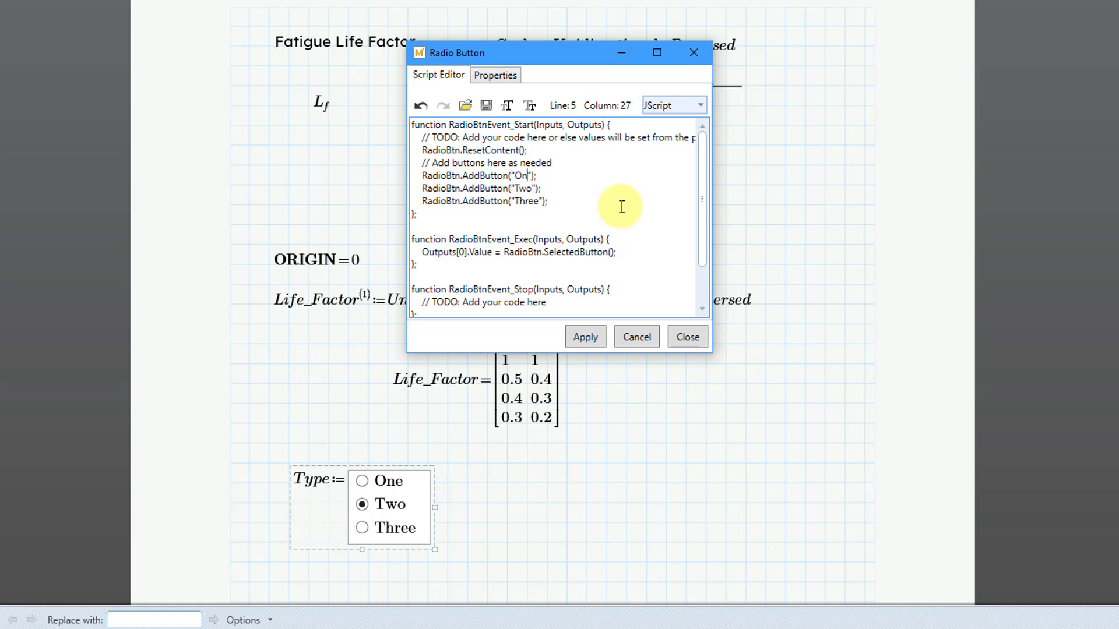
key("BackSpace")
type("Unidirectional")
left_click(506, 74)
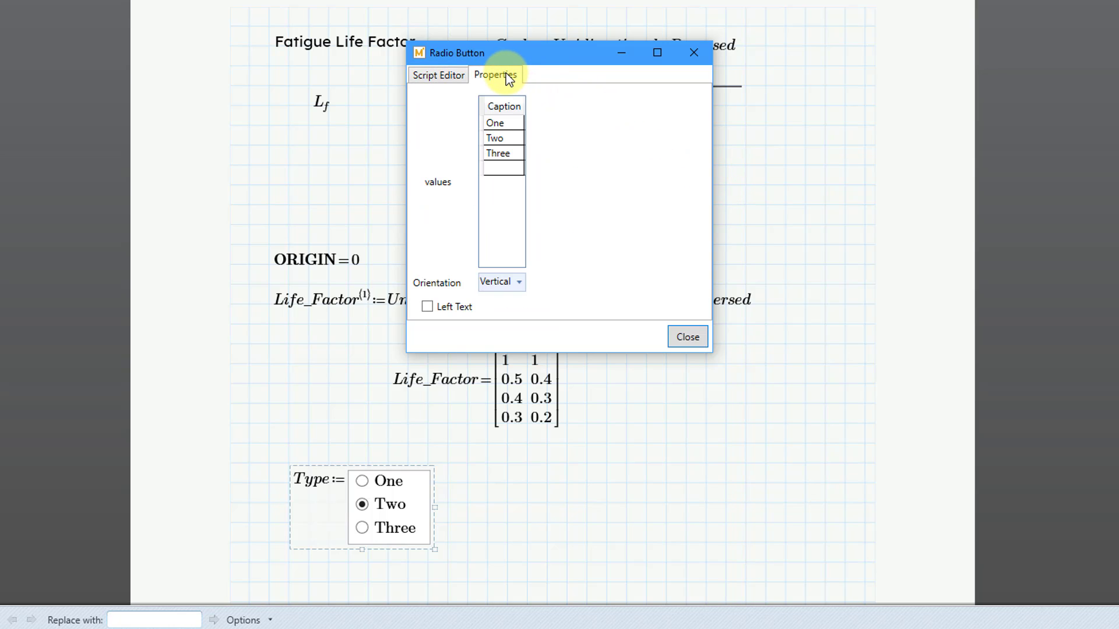
left_click(436, 77)
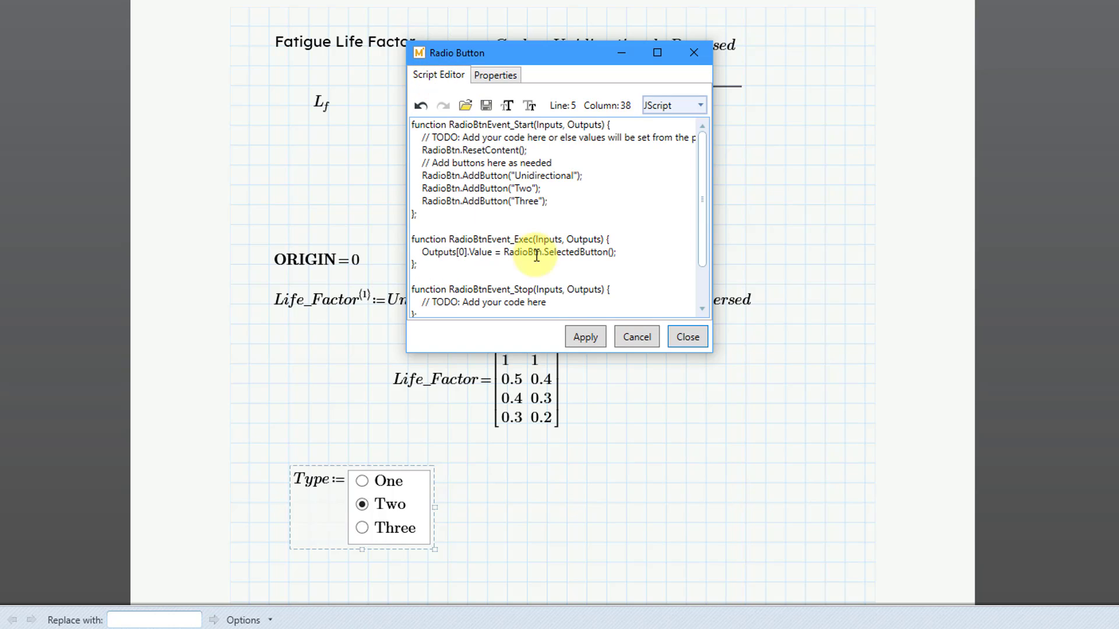
left_click(586, 338)
left_click(500, 75)
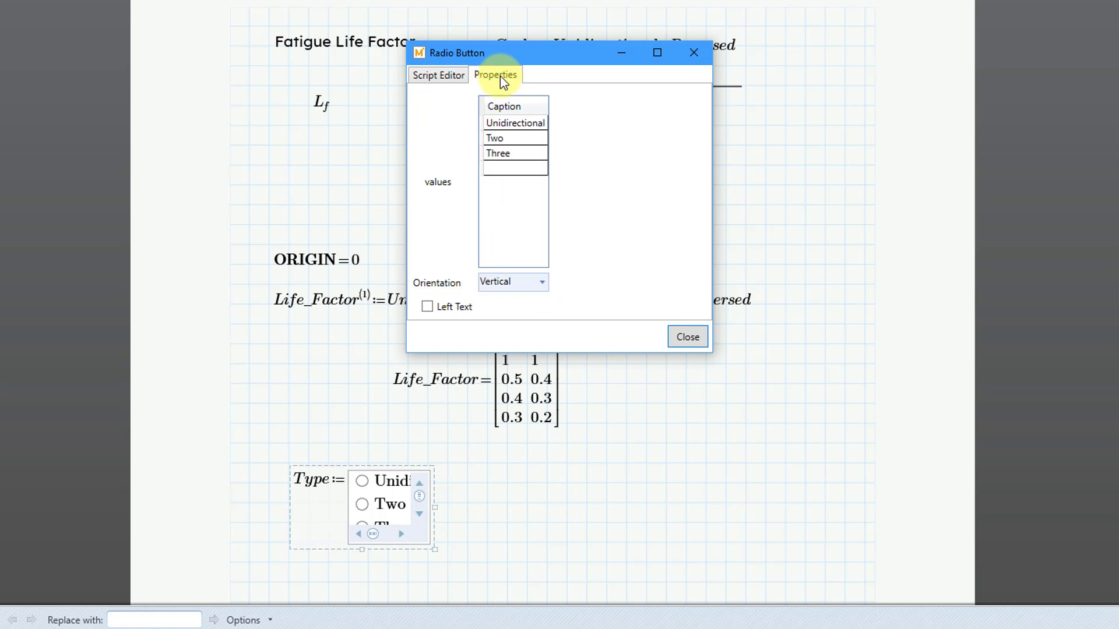
Step: Set the second caption in the radio button's properties to Reversed
left_click(512, 143)
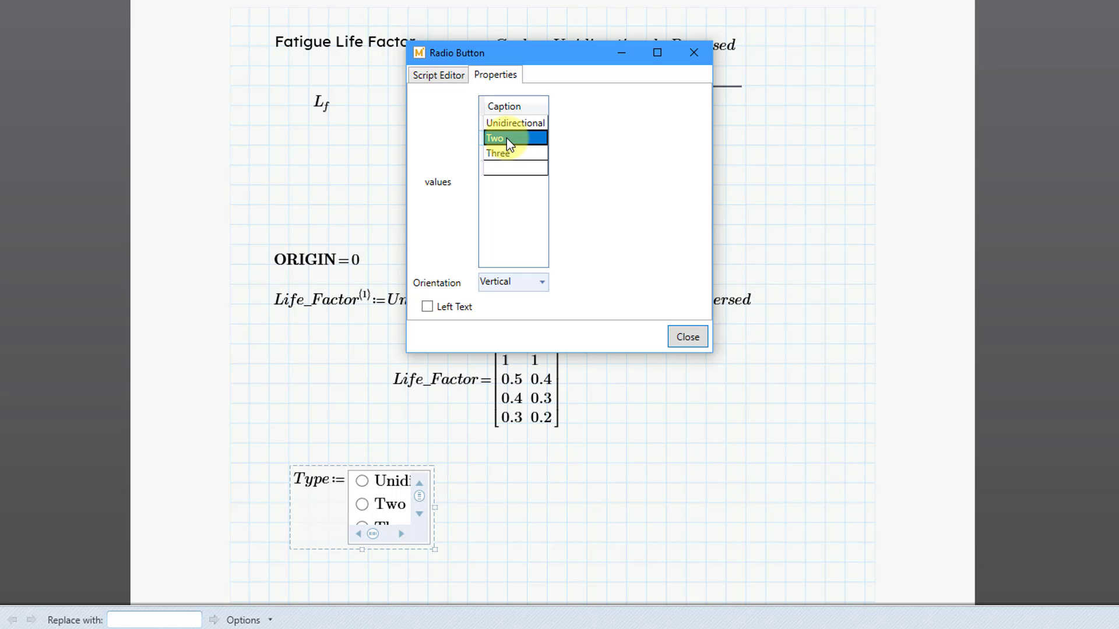
left_click(510, 143)
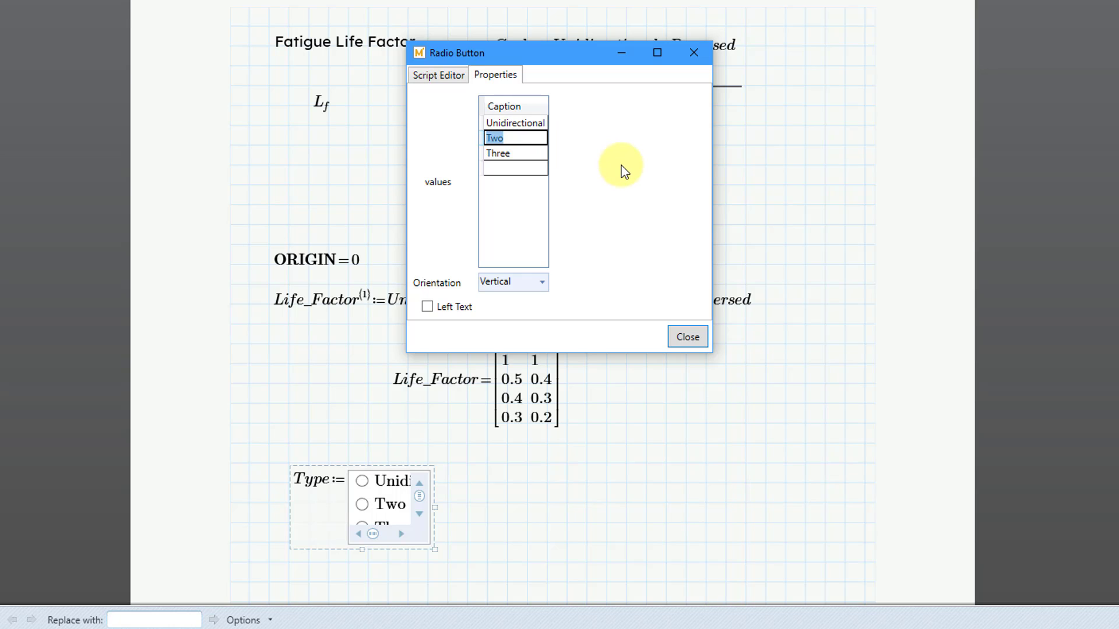
type("Reversed")
left_click(523, 153)
Step: Delete the AddButton line for Three from the radio button script, apply the script and check the caption list
left_click(434, 75)
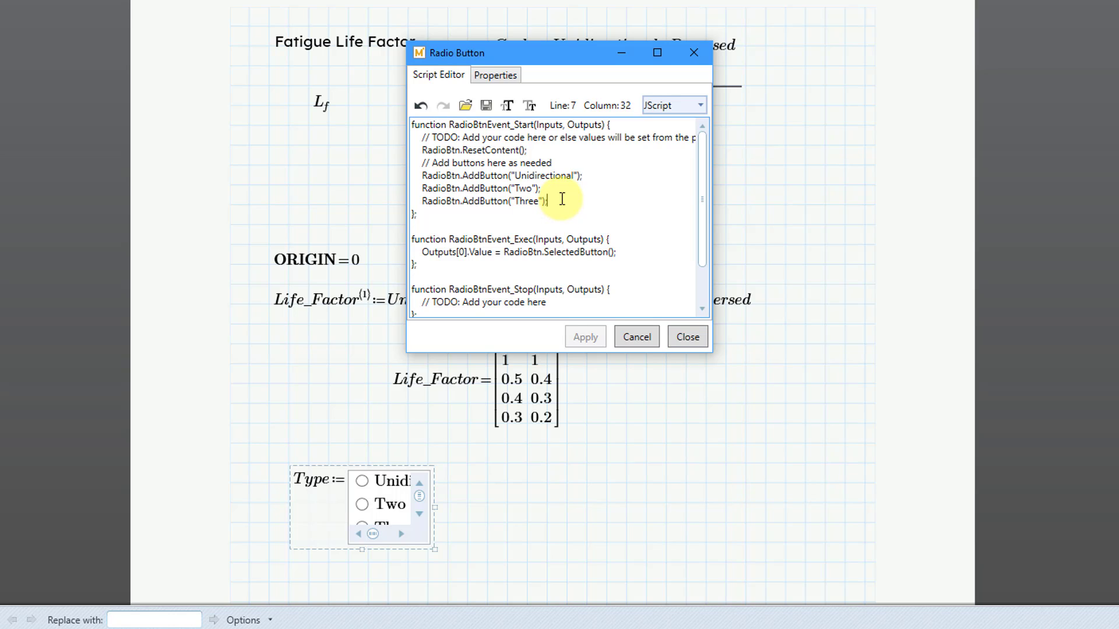
key("BackSpace")
key("BackSpace")
key("BackSpace")
key("BackSpace")
key("BackSpace")
key("BackSpace")
key("BackSpace")
key("BackSpace")
key("BackSpace")
key("BackSpace")
key("BackSpace")
key("BackSpace")
key("BackSpace")
key("BackSpace")
key("BackSpace")
key("BackSpace")
key("BackSpace")
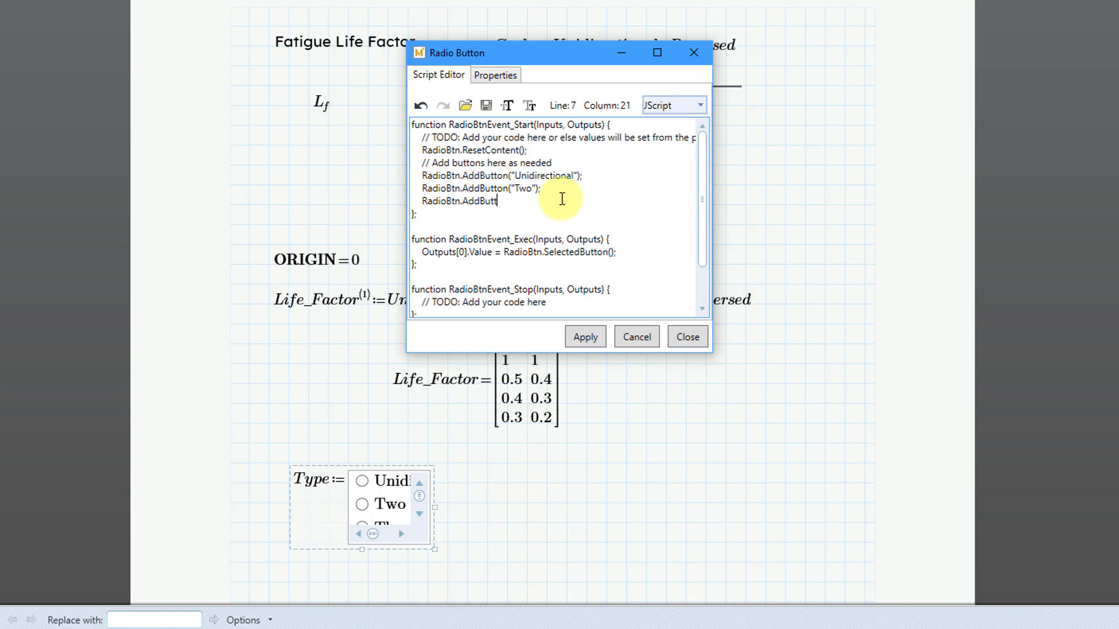
key("BackSpace")
key("BackSpace")
key("BackSpace")
key("BackSpace")
key("BackSpace")
key("BackSpace")
key("BackSpace")
key("BackSpace")
key("BackSpace")
key("BackSpace")
key("BackSpace")
key("BackSpace")
key("BackSpace")
key("BackSpace")
key("BackSpace")
key("BackSpace")
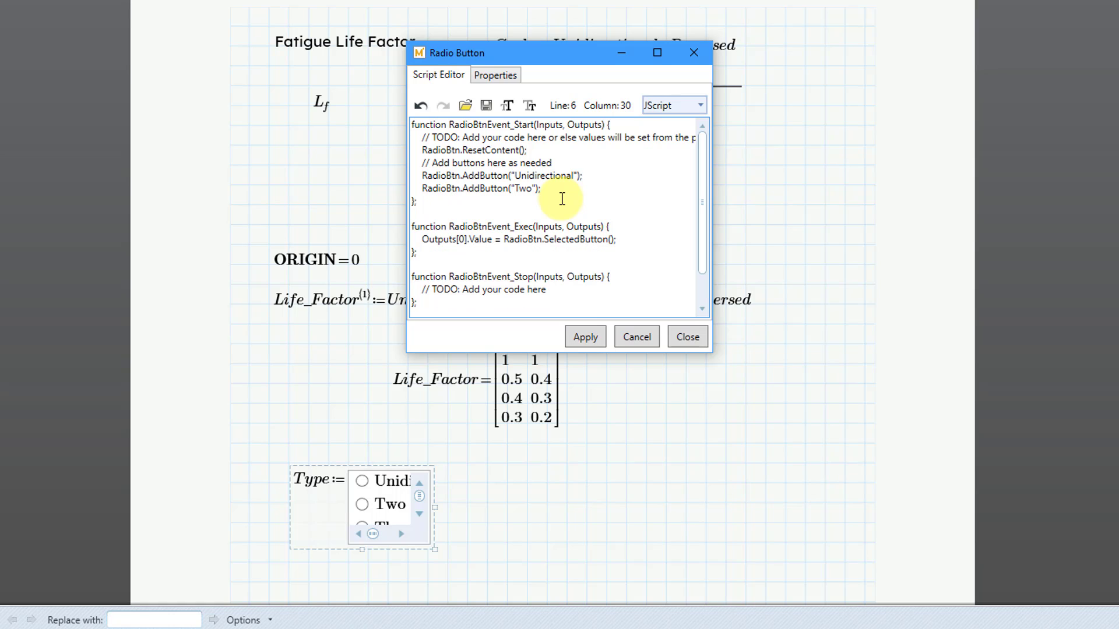
left_click(513, 77)
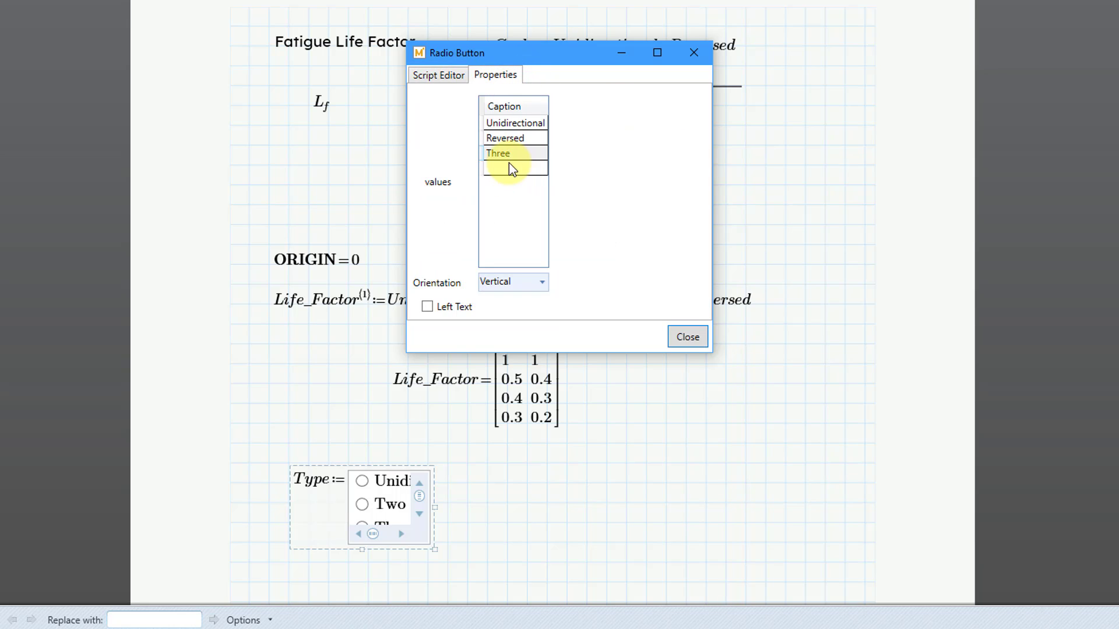
left_click(438, 75)
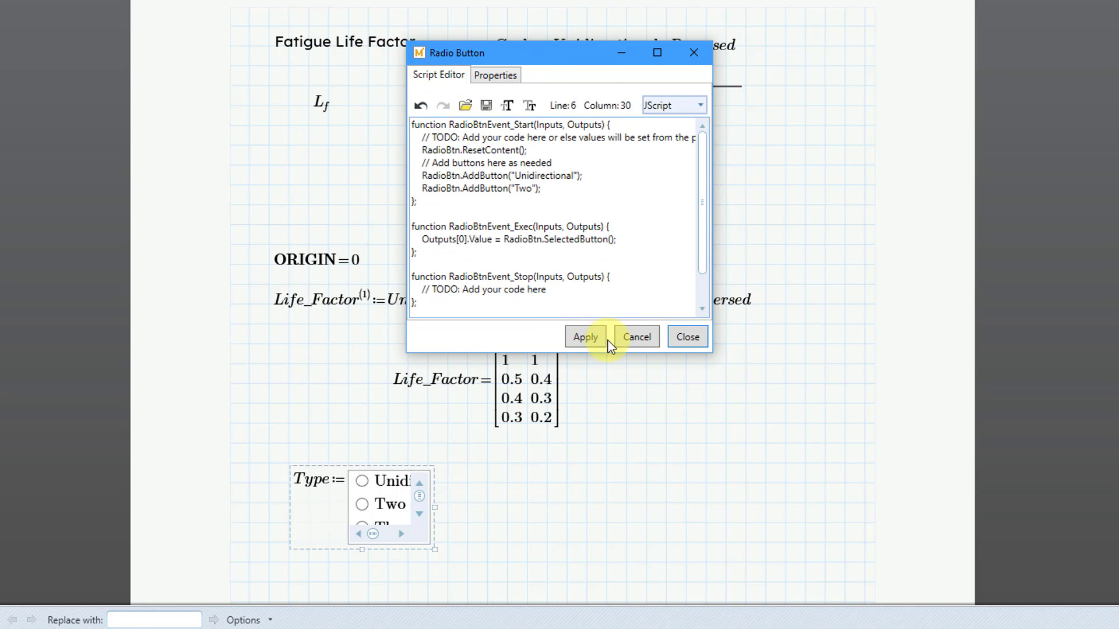
left_click(590, 338)
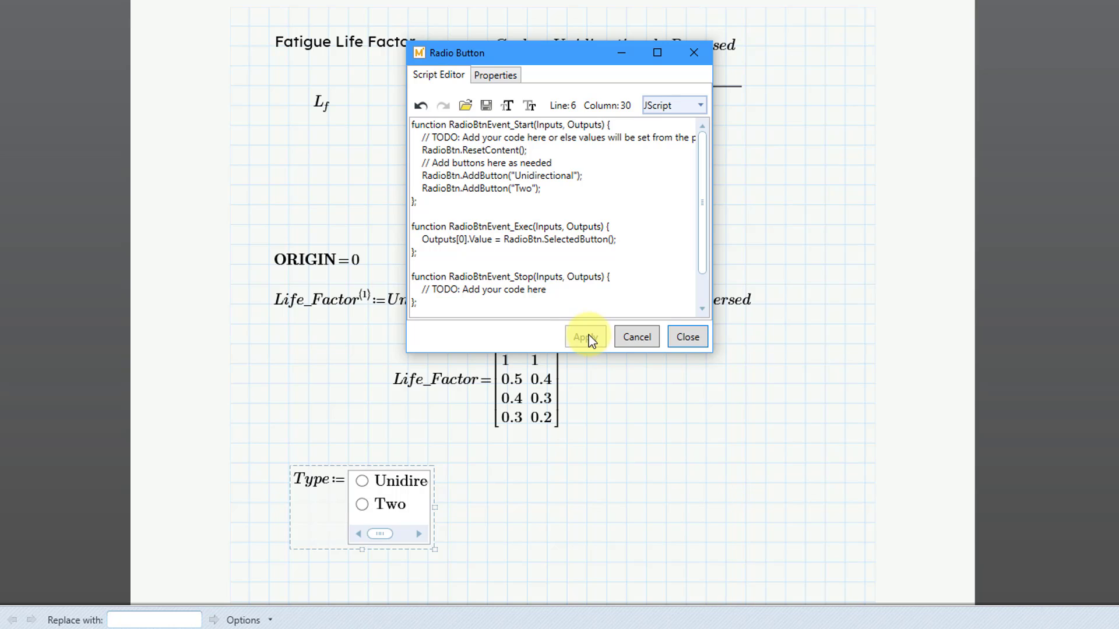
left_click(506, 79)
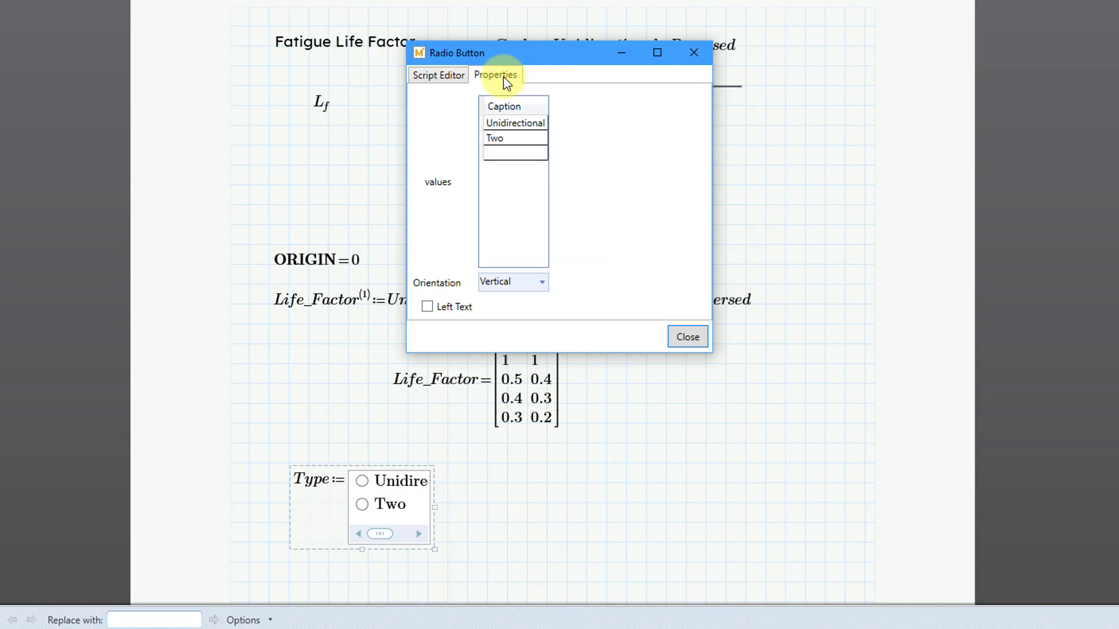
Step: Set the radio button orientation to Horizontal, close the editor and widen the Type control to fit all its options
left_click(541, 284)
left_click(535, 309)
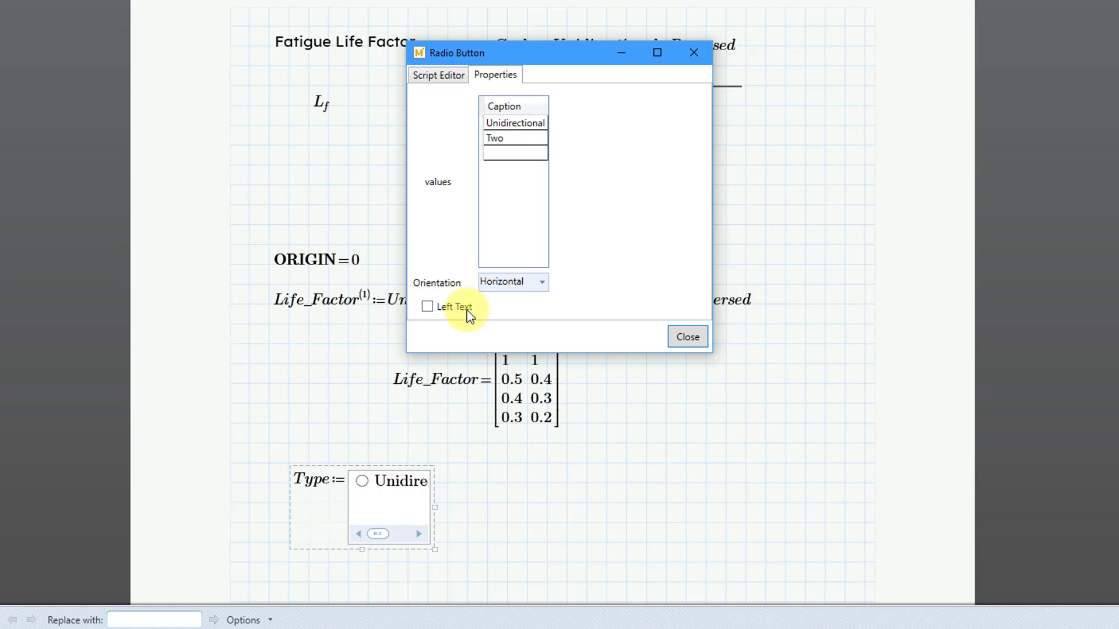
left_click(689, 338)
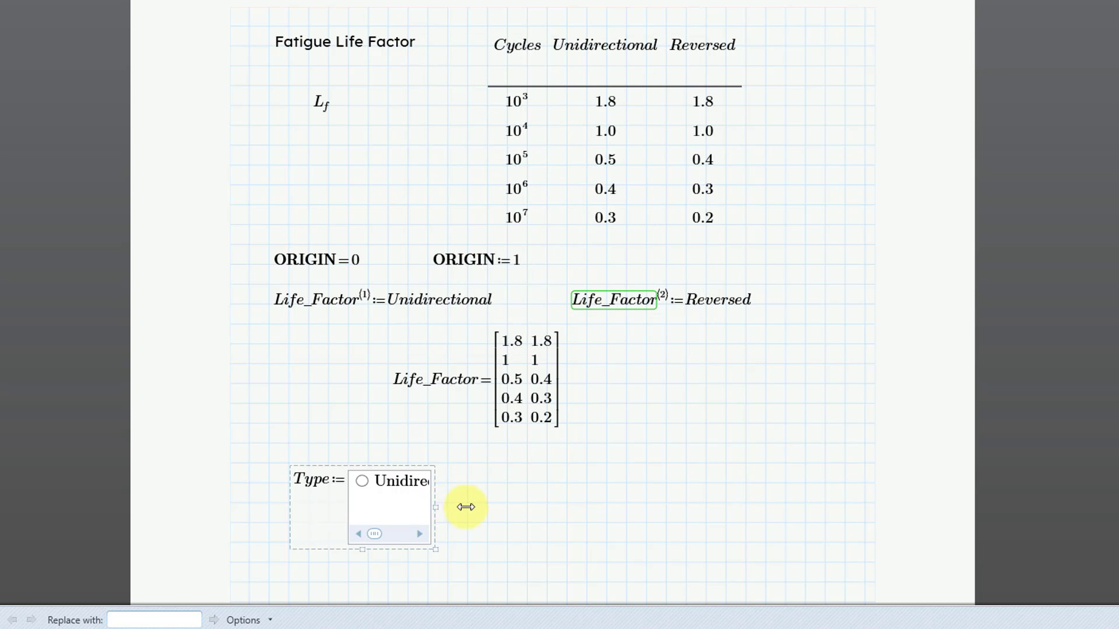
left_click_drag(466, 507, 672, 504)
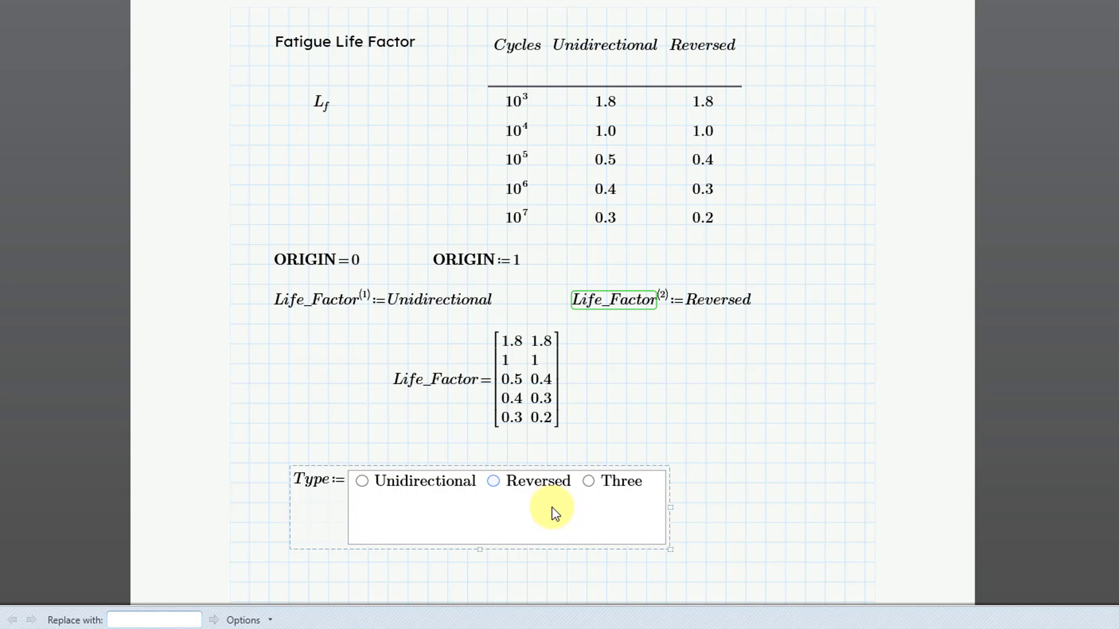
Step: Reopen the Type control's properties and clear the Three caption, leaving only Unidirectional and Reversed
left_click(545, 487)
right_click(547, 484)
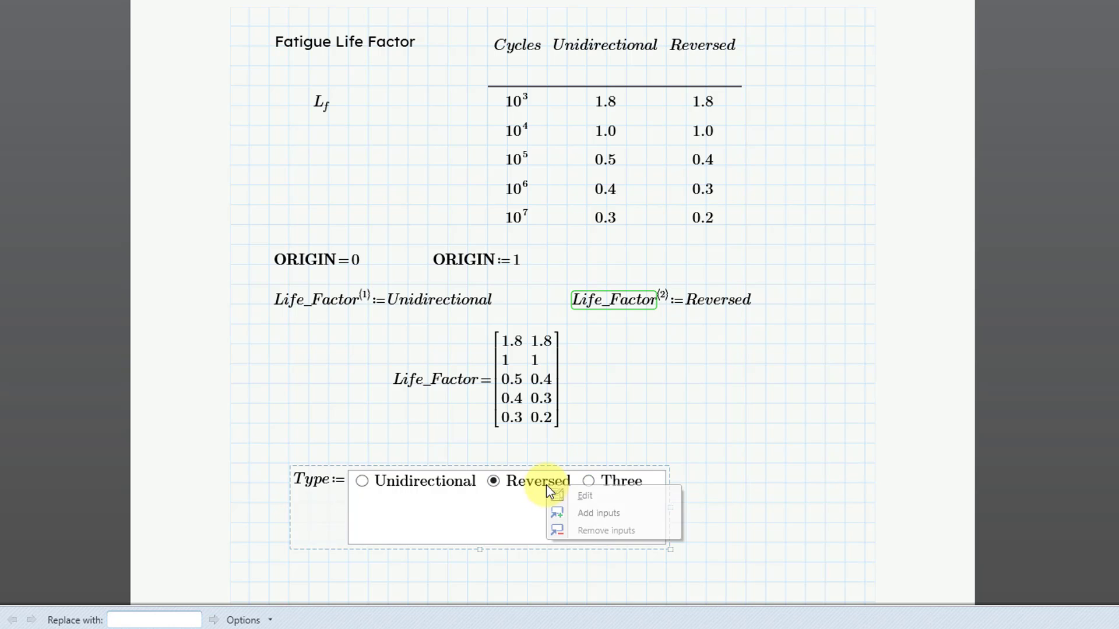
left_click(585, 496)
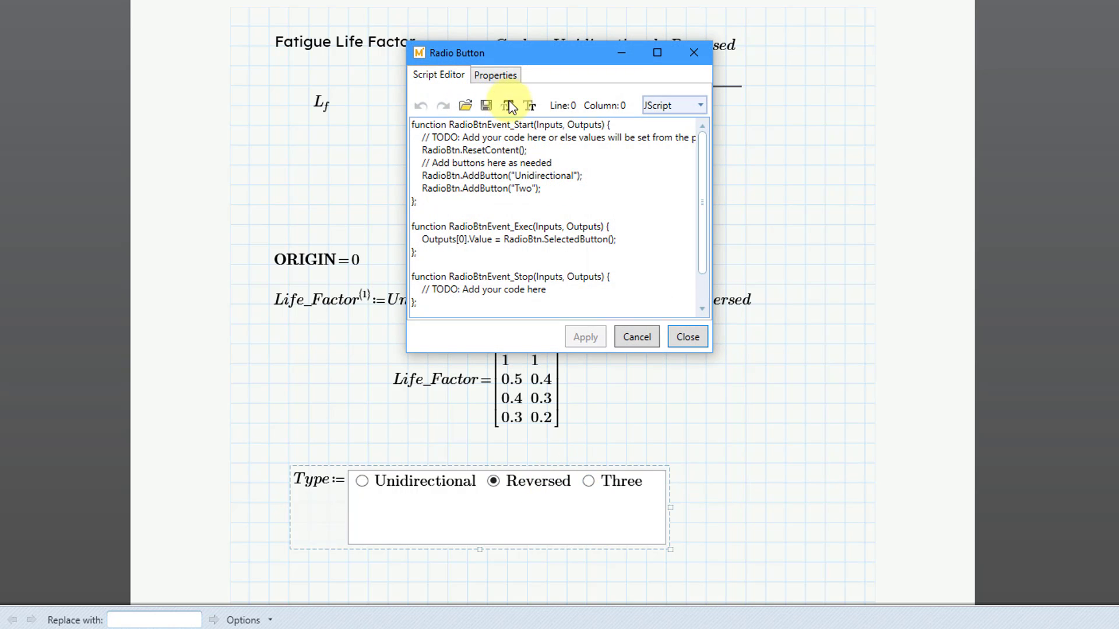
left_click(494, 76)
left_click(520, 155)
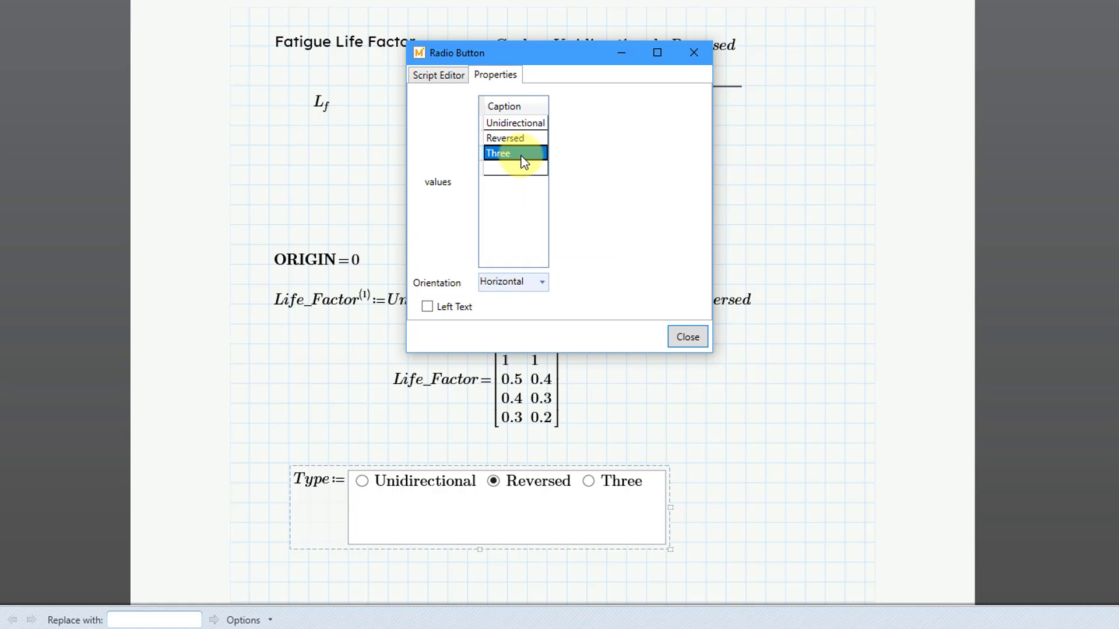
key("BackSpace")
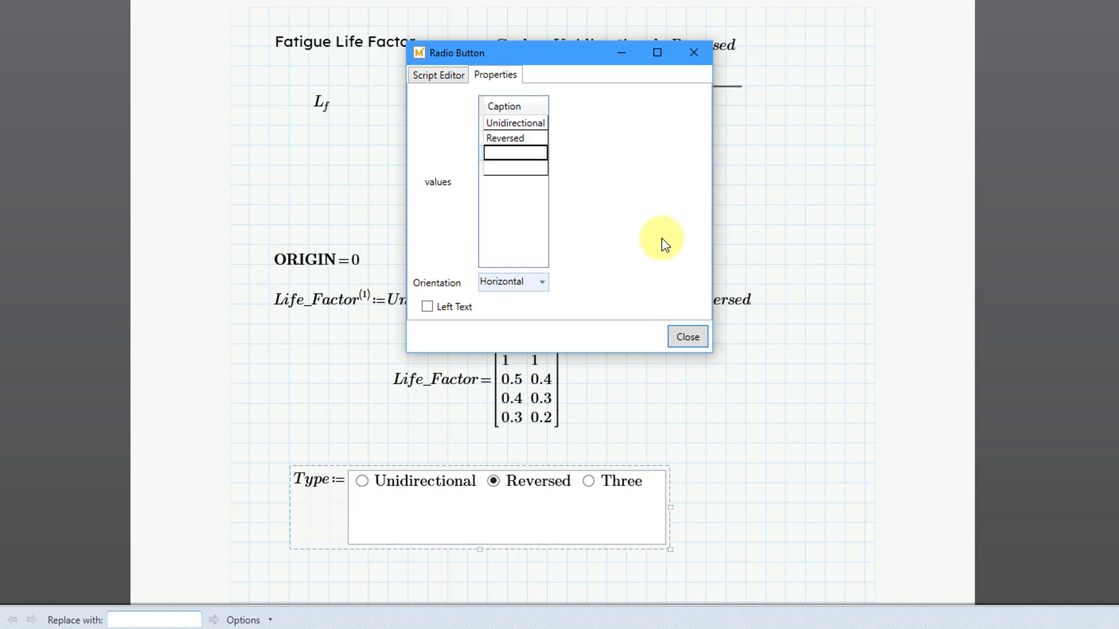
left_click(691, 337)
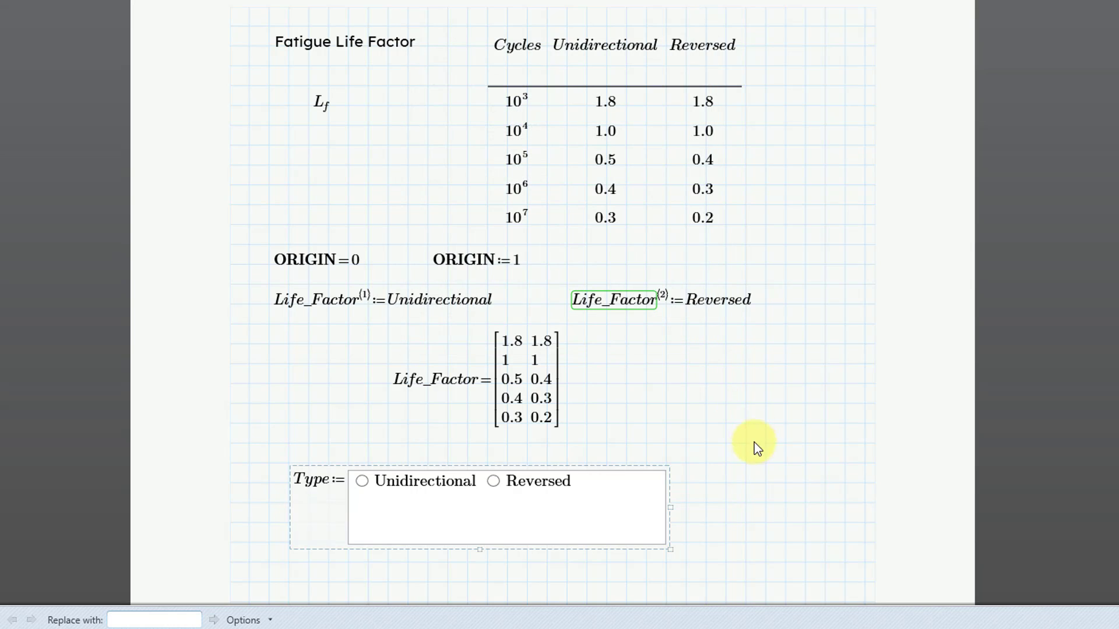
Step: Shrink the Type control's box to fit its single row of options and hide its left side
left_click_drag(479, 549, 480, 504)
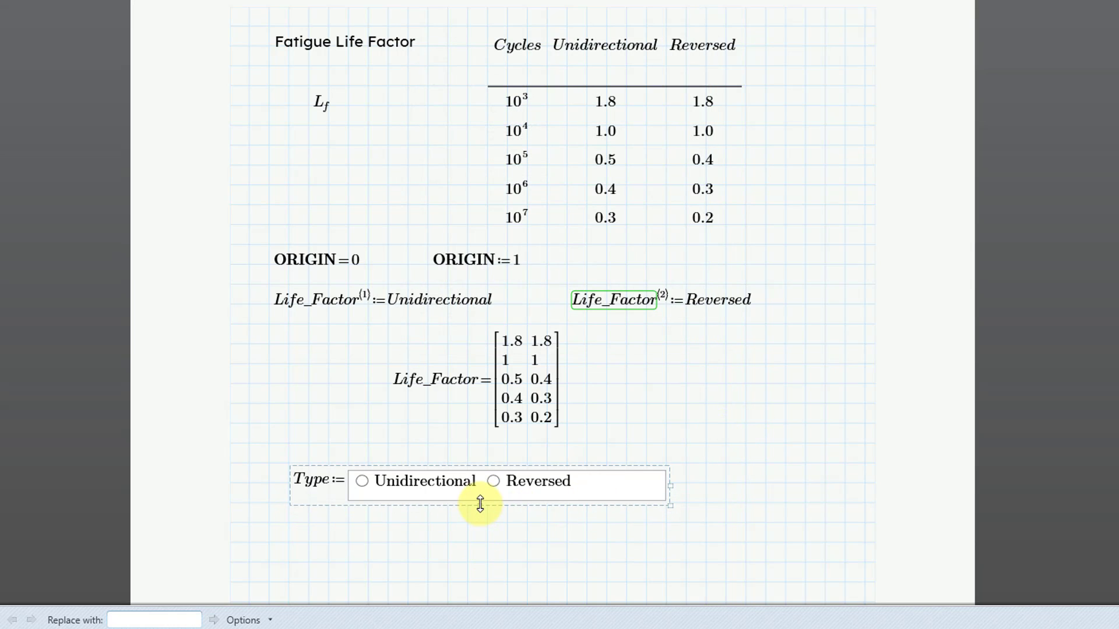
left_click_drag(670, 484, 597, 484)
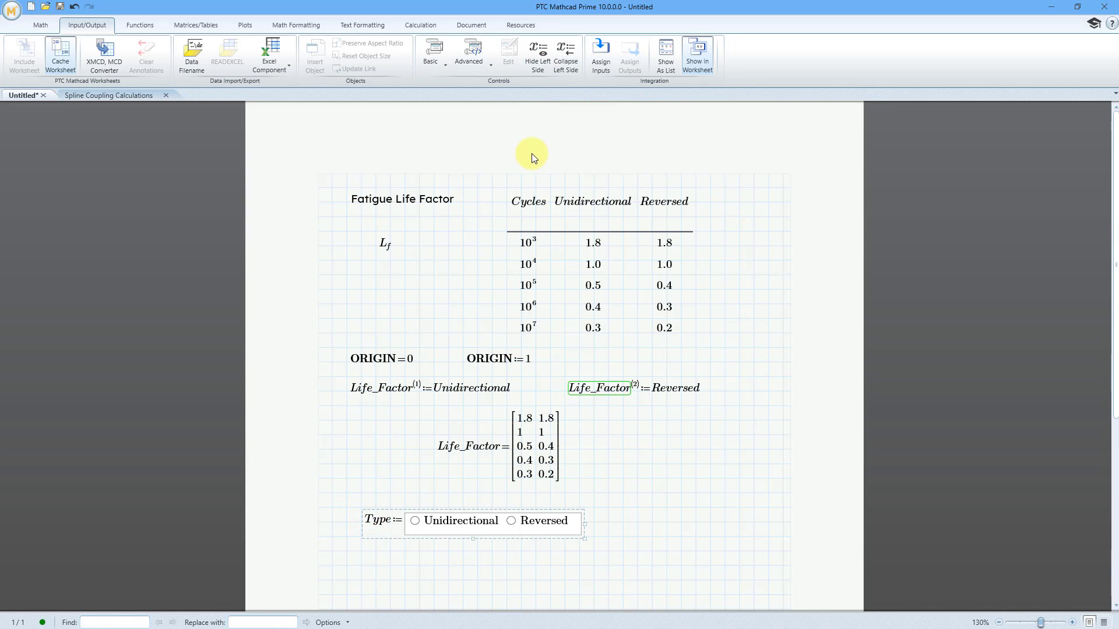
left_click(546, 65)
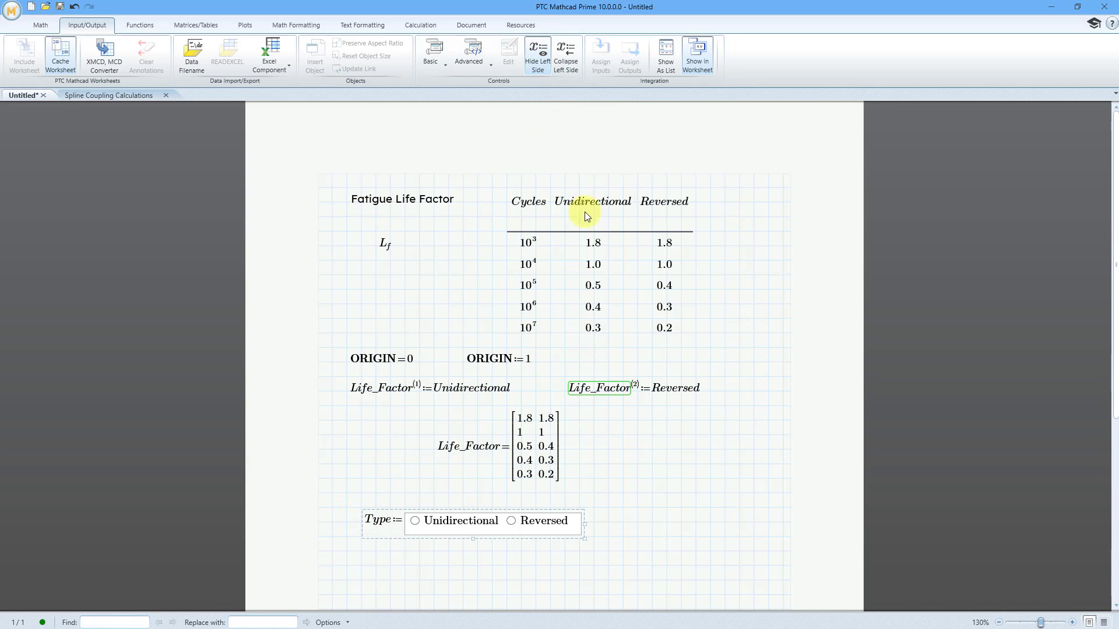
Step: Switch the Type control from a hidden left side to a collapsed left side and deselect it
left_click(648, 512)
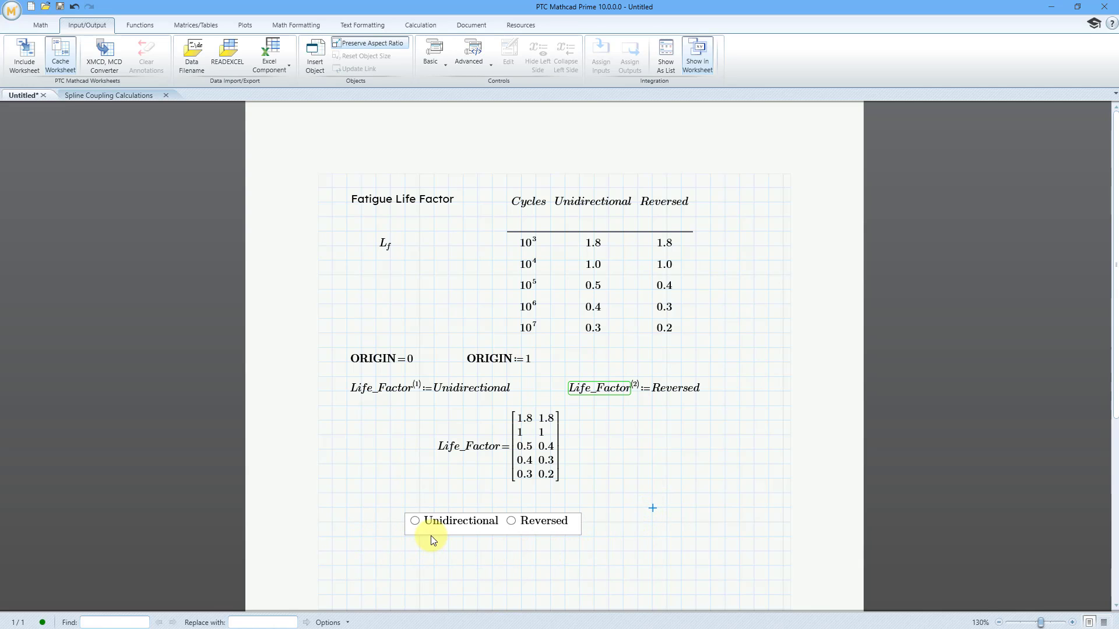
left_click(403, 538)
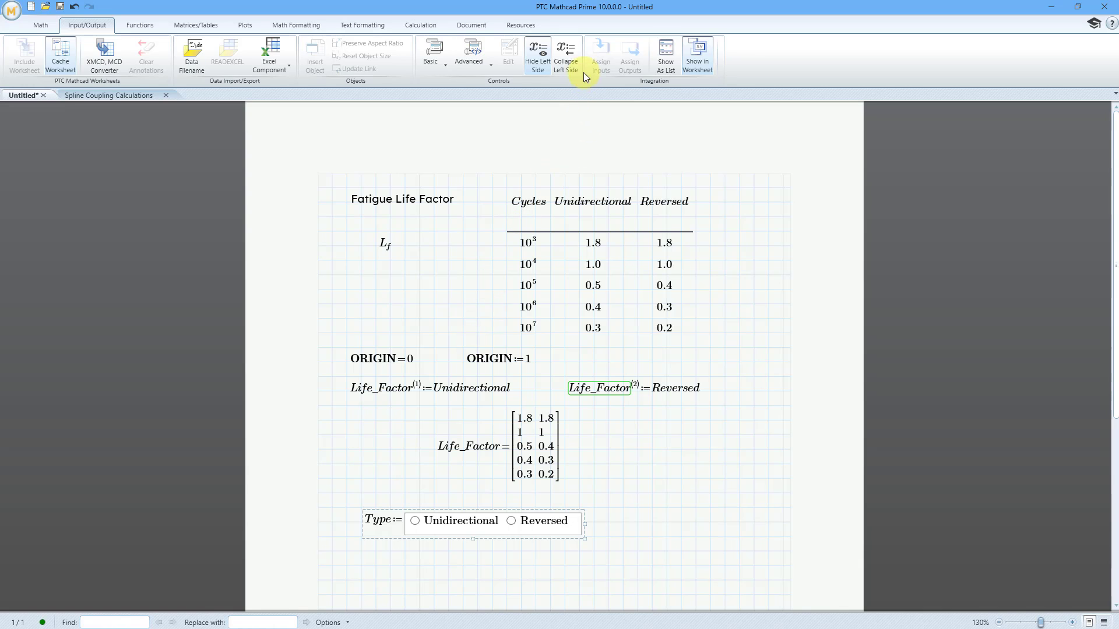
left_click(566, 64)
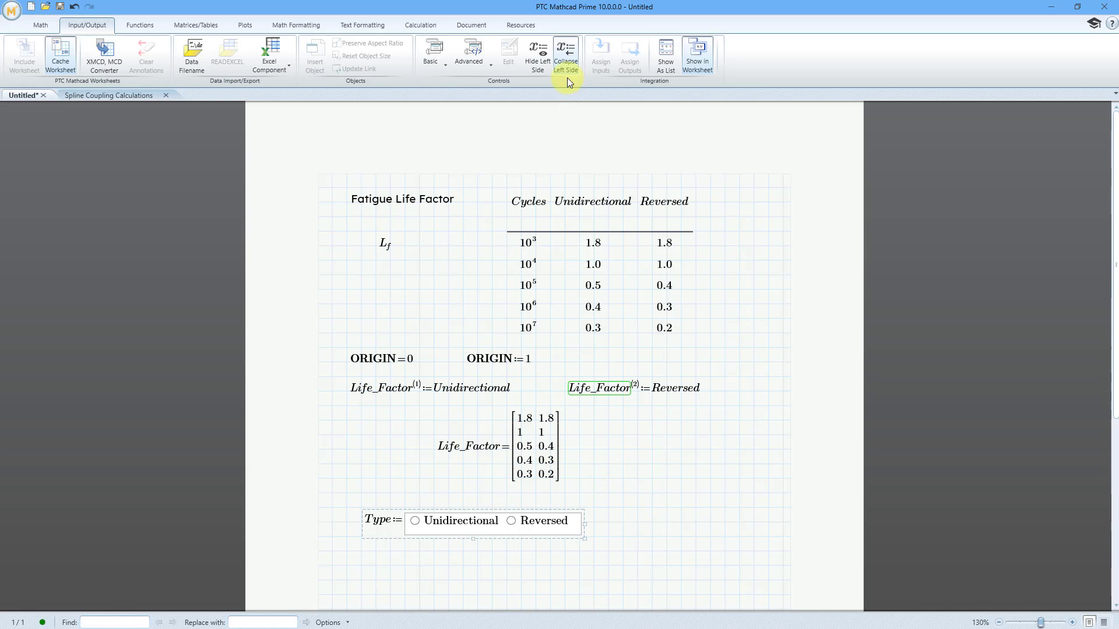
left_click(535, 64)
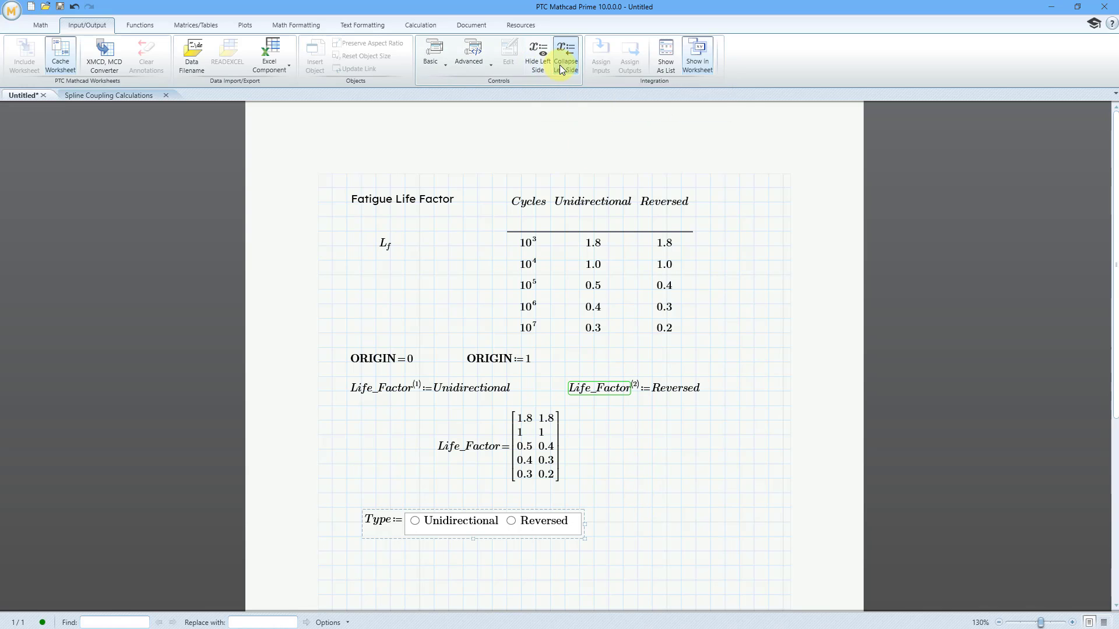
left_click(641, 512)
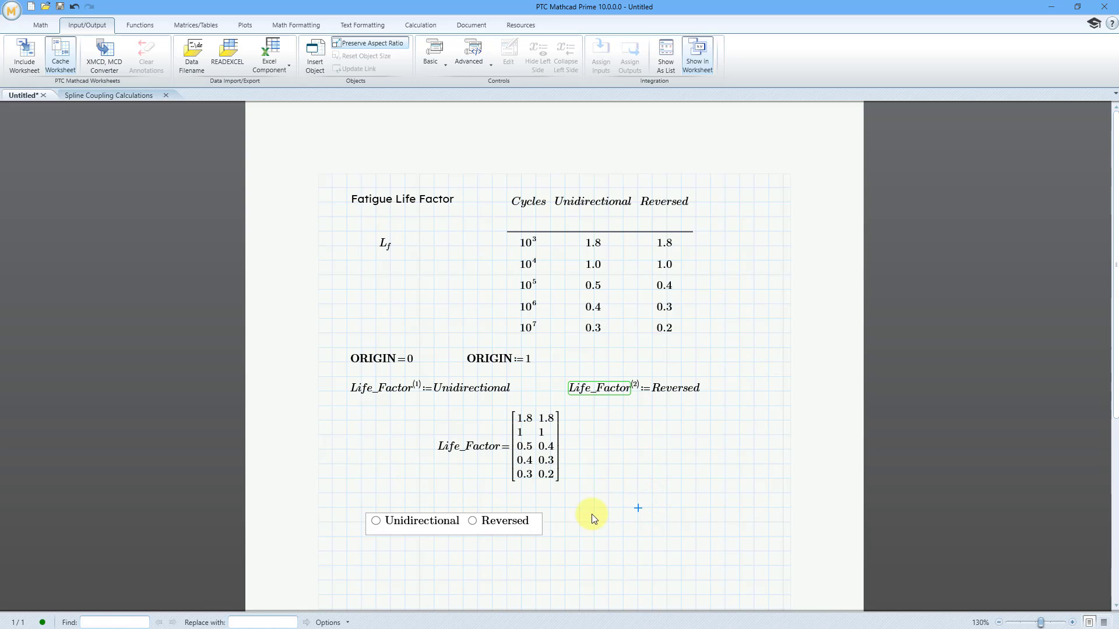
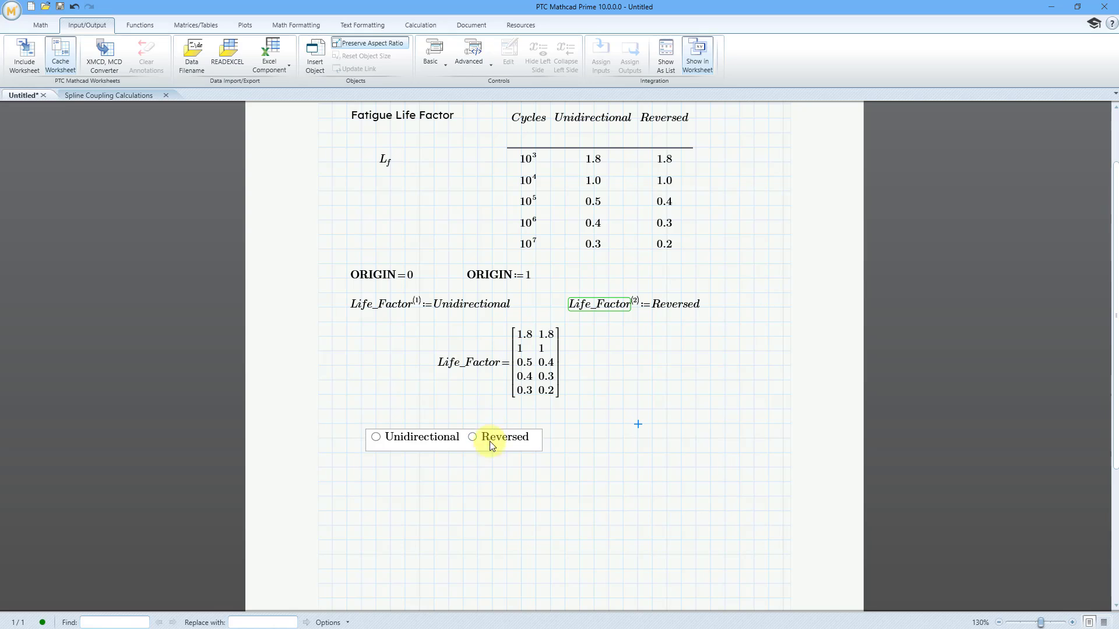
Step: Select Reversed in the Type control and move the control across so it lines up below the second Life_Factor column definition
left_click(486, 435)
left_click(488, 455)
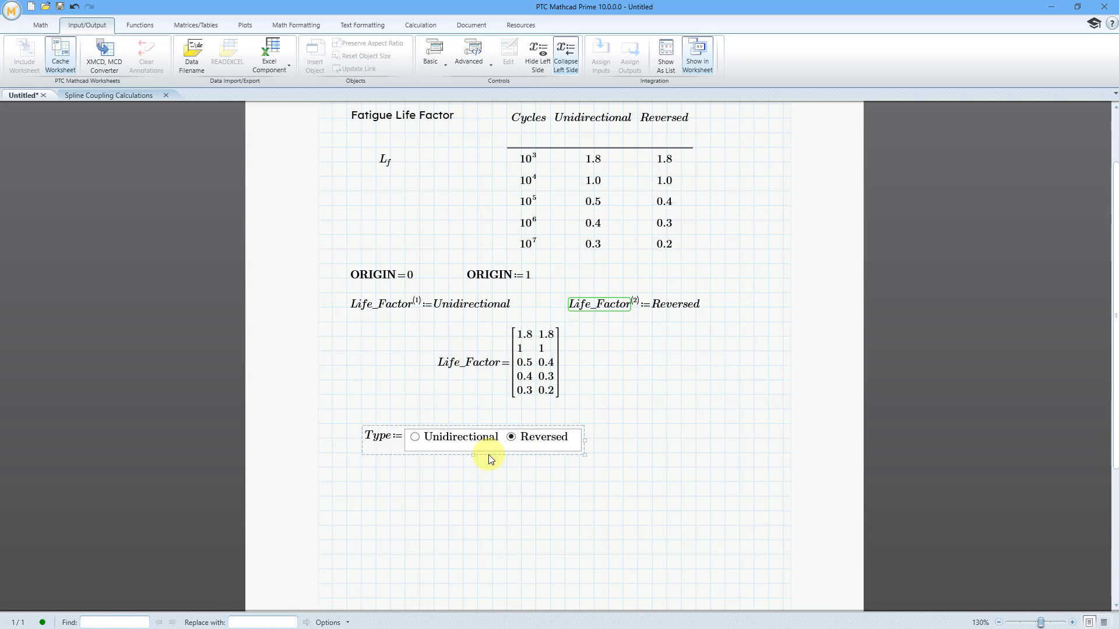
left_click_drag(488, 455, 707, 457)
left_click(632, 457)
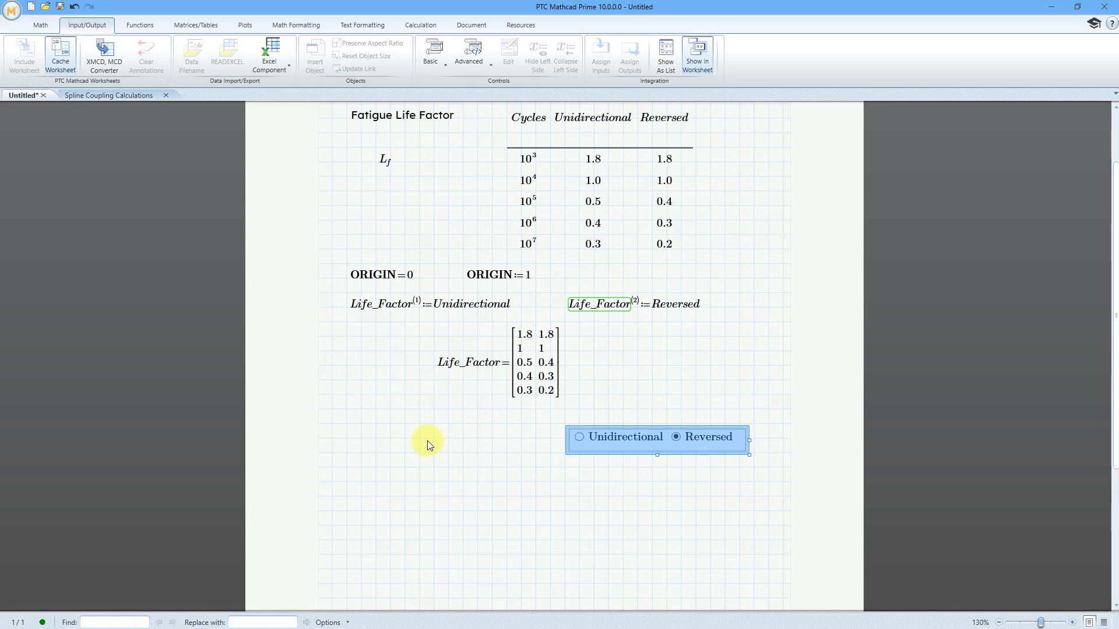
Step: Add the text label "Choose type of loading" beside the radio button control, aligned with the ORIGIN expression
left_click(351, 439)
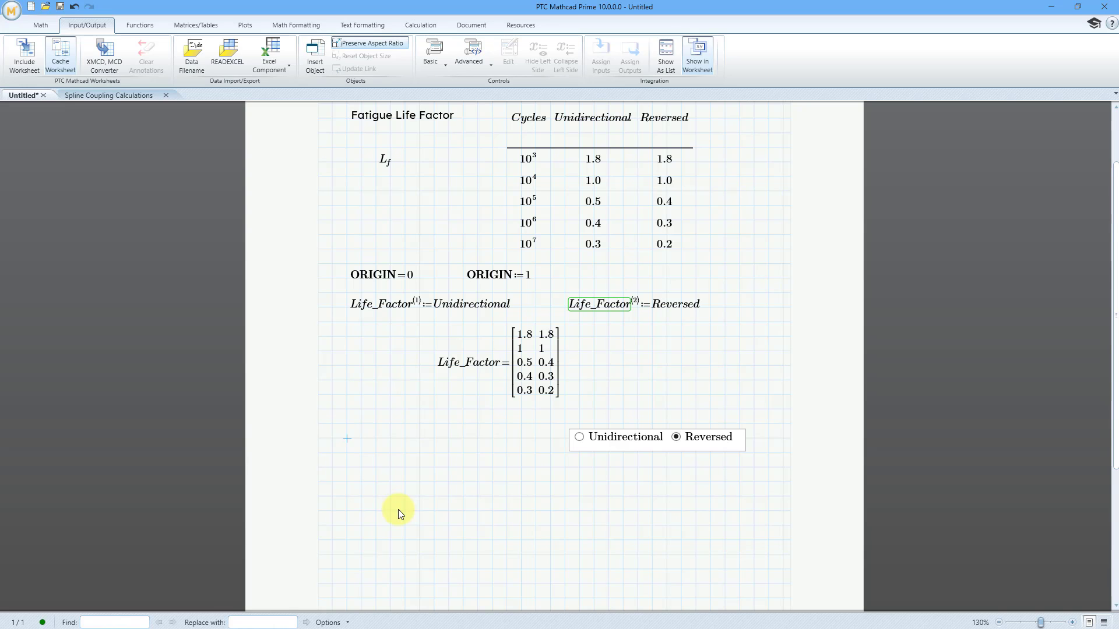
type("Choose")
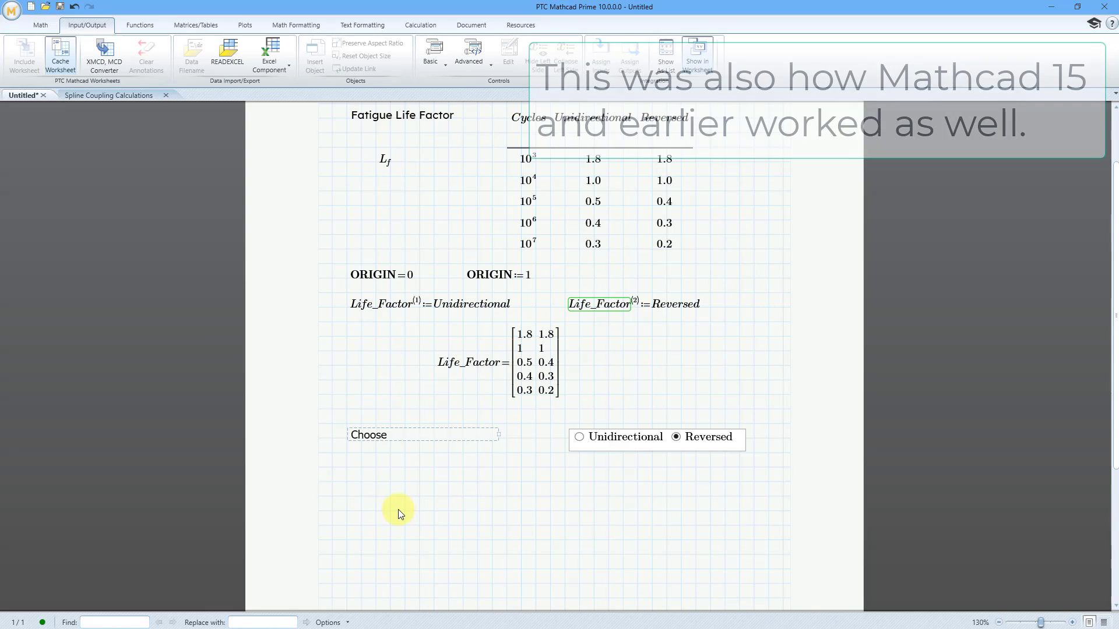
type("typ")
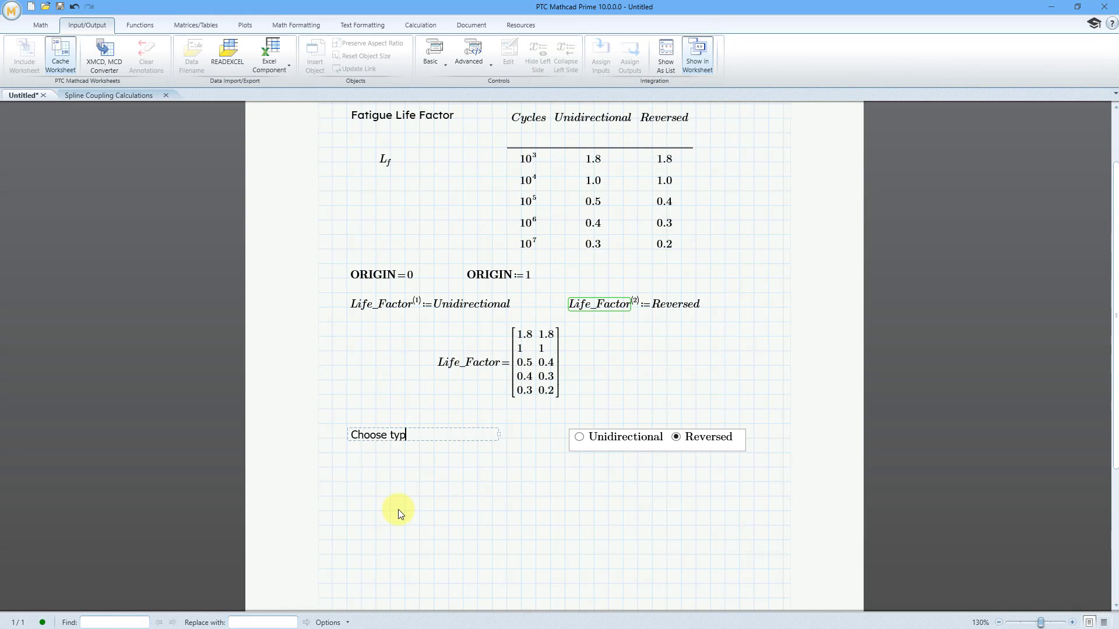
type("e of loading")
Step: Add the text label "Choose number of cycles" below the loading type label
left_click(347, 496)
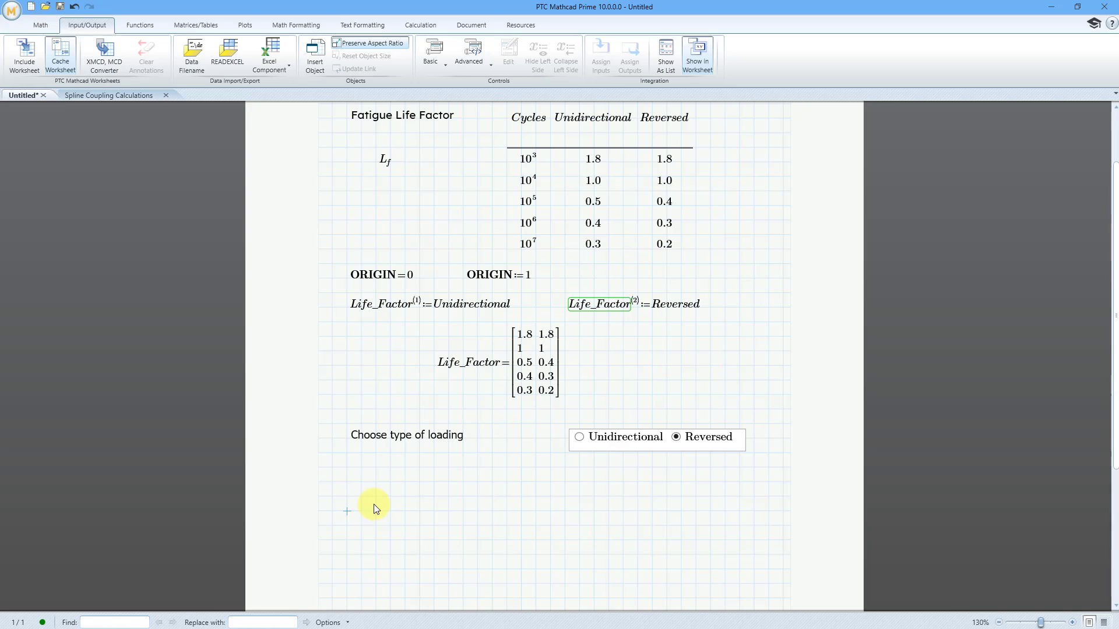
type("Ch")
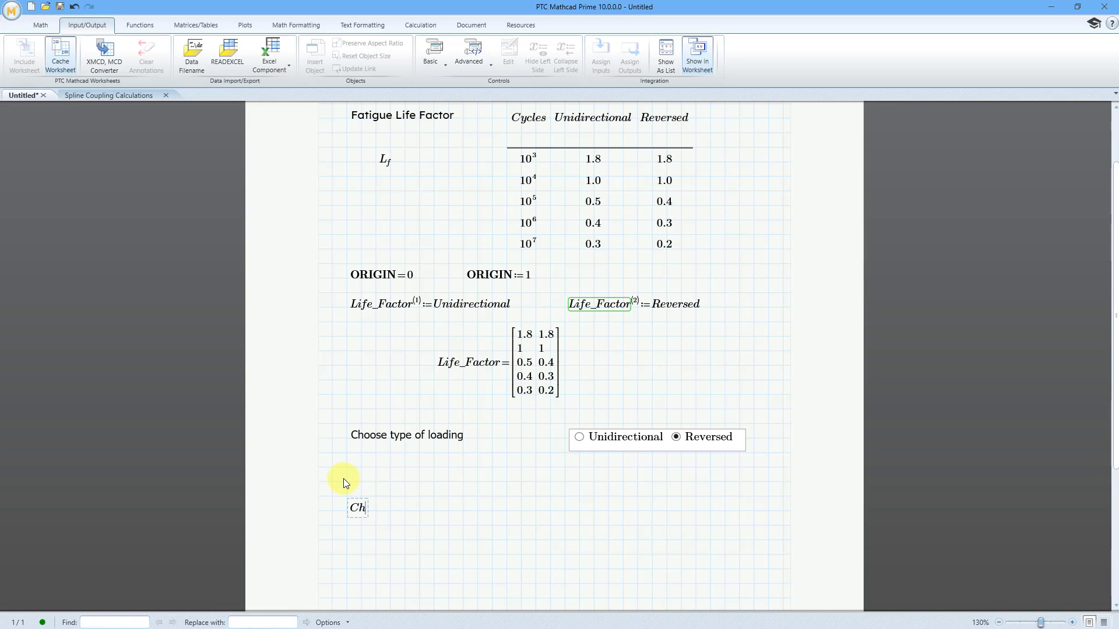
type("oose nu")
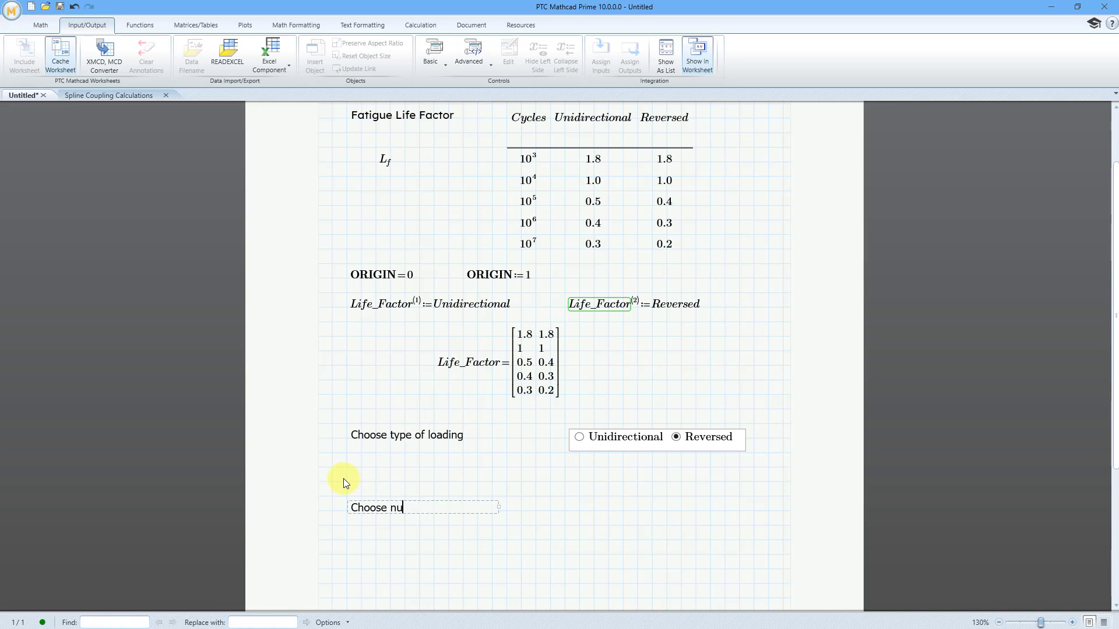
type("mber of cycles")
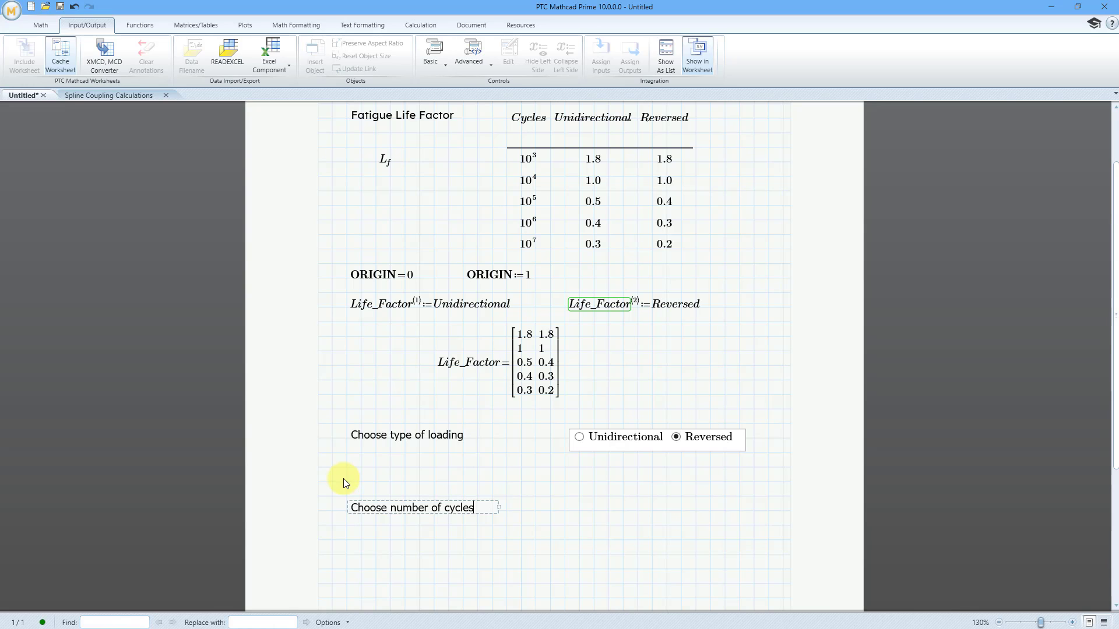
Step: Define the variable Number beside the cycles label and assign it an advanced List Box control
left_click(565, 513)
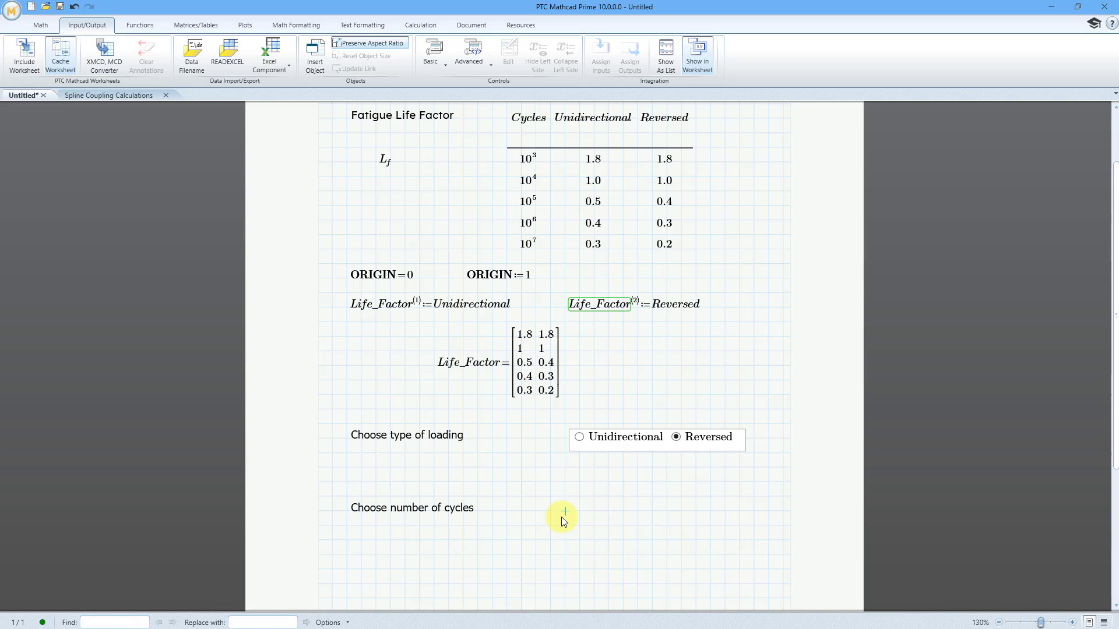
type("Number")
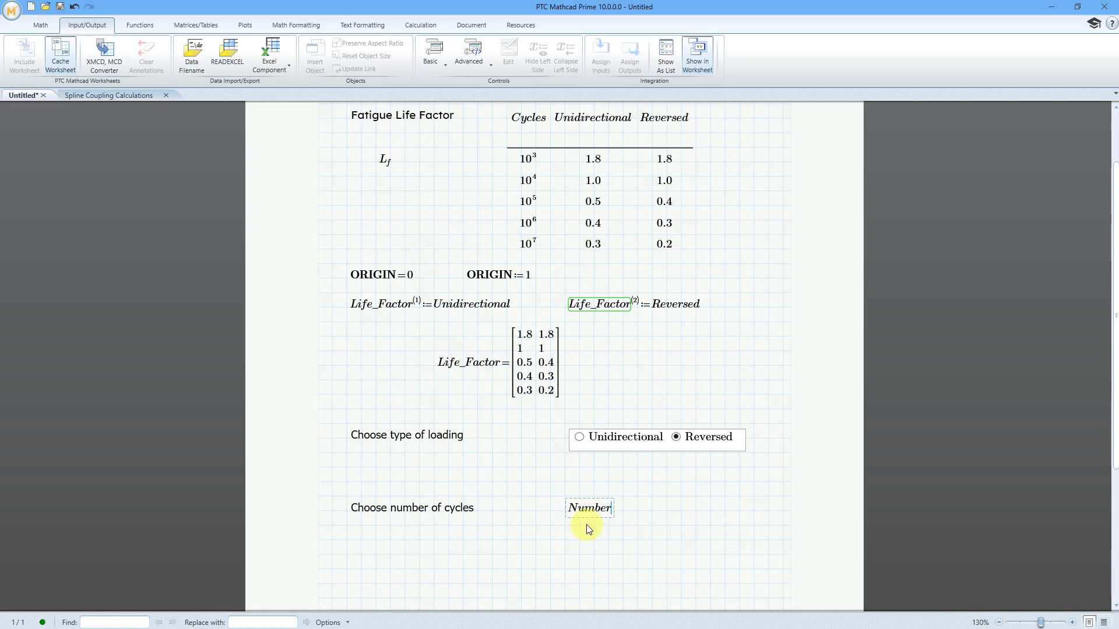
left_click(39, 25)
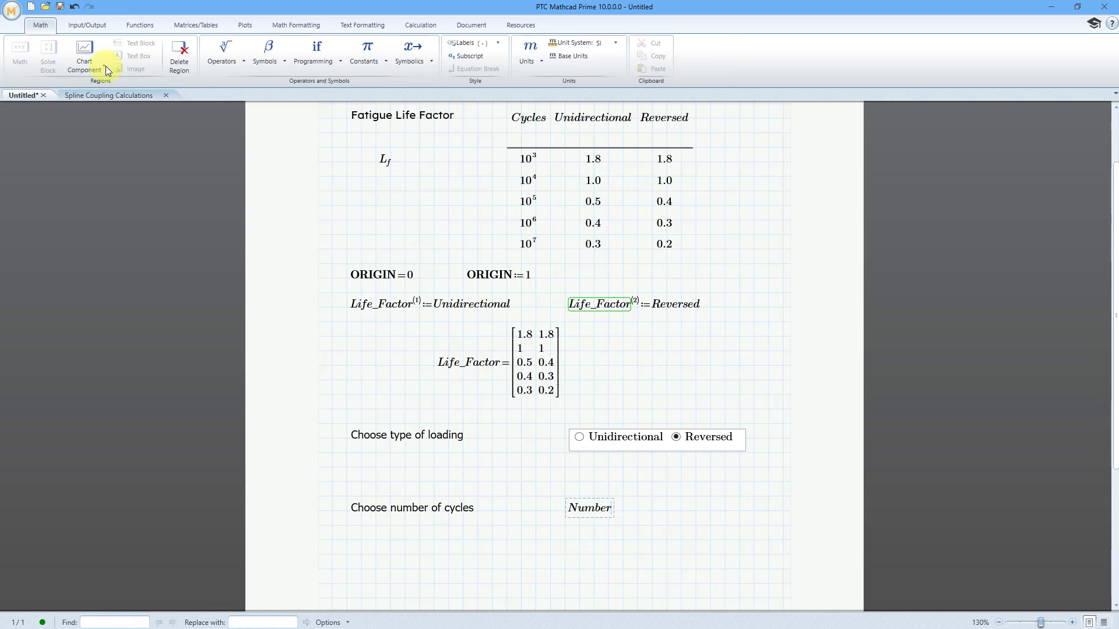
left_click(216, 63)
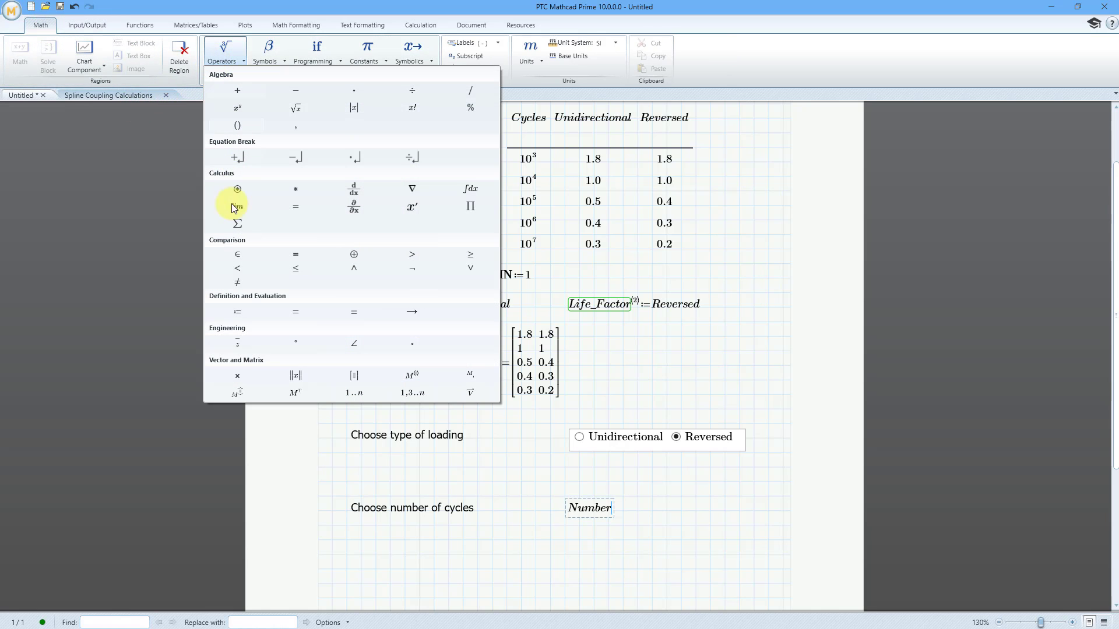
left_click(250, 313)
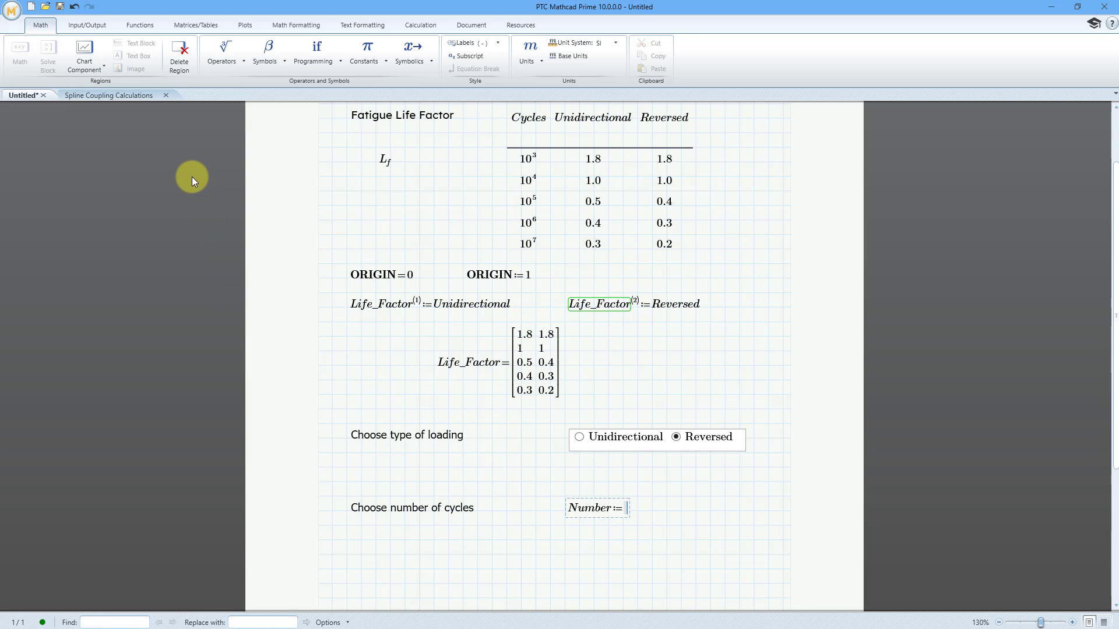
left_click(101, 25)
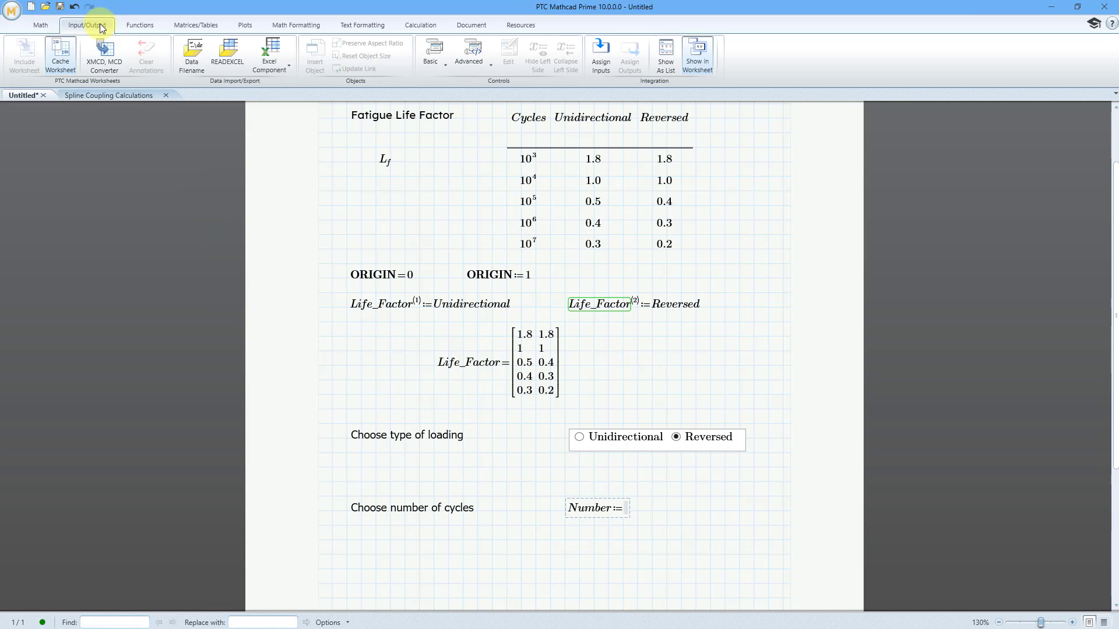
left_click(470, 65)
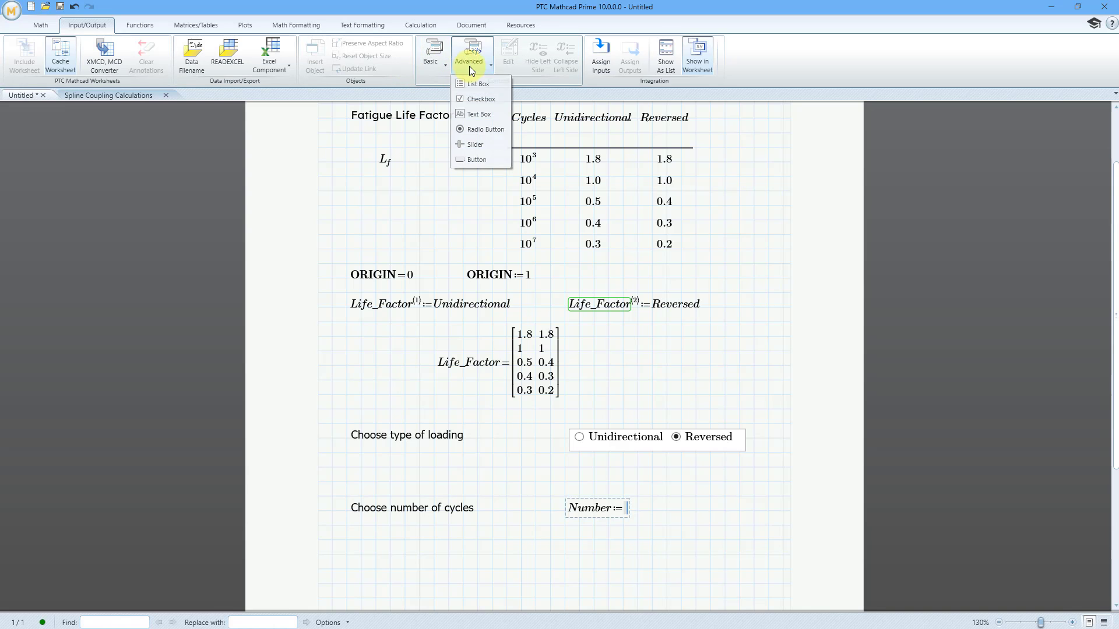
left_click(478, 85)
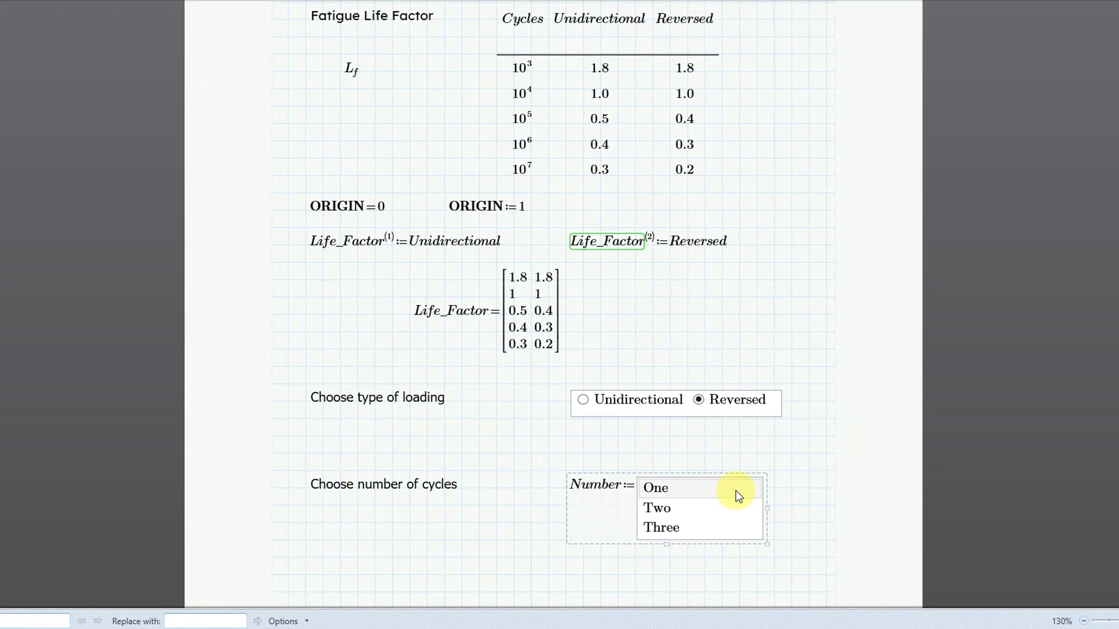
Step: Add an input placeholder to the Number list box and remove it again
right_click(738, 496)
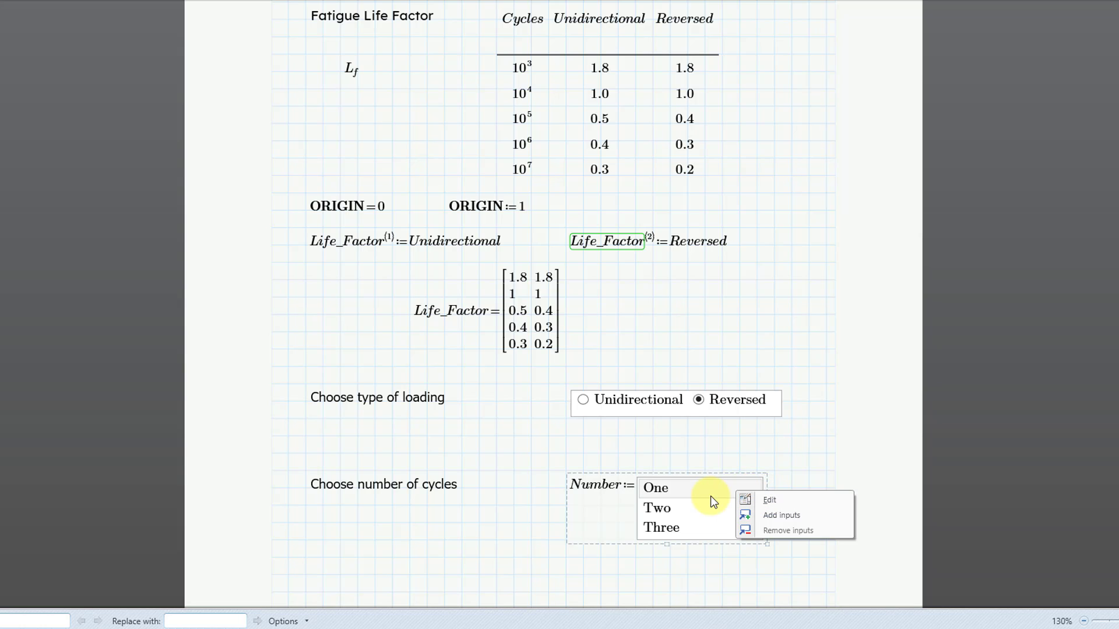
left_click(799, 516)
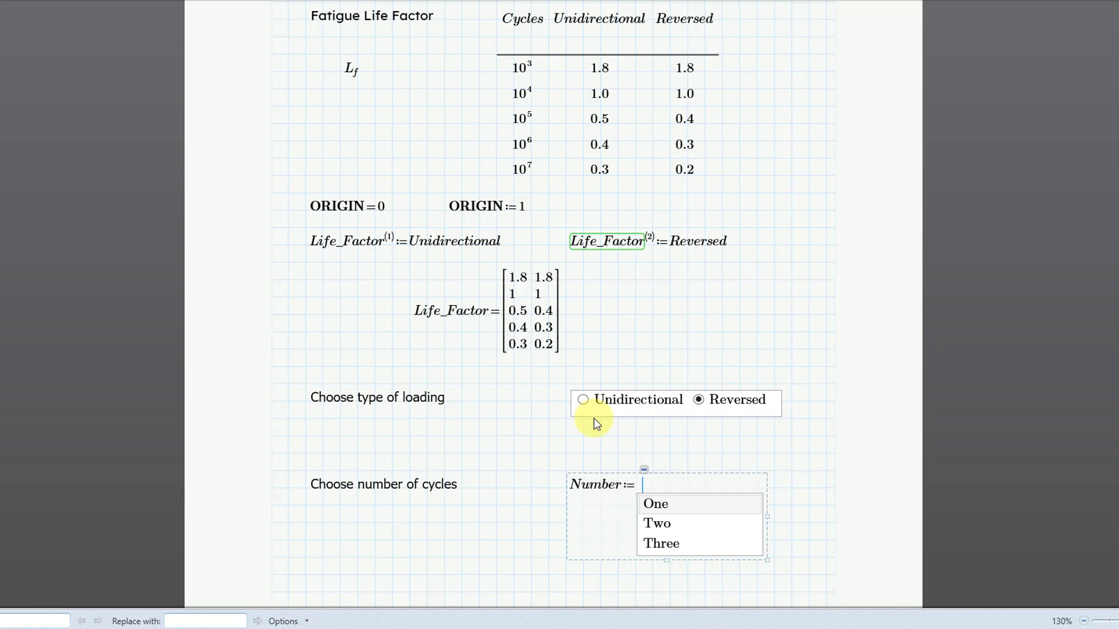
right_click(680, 510)
left_click(720, 547)
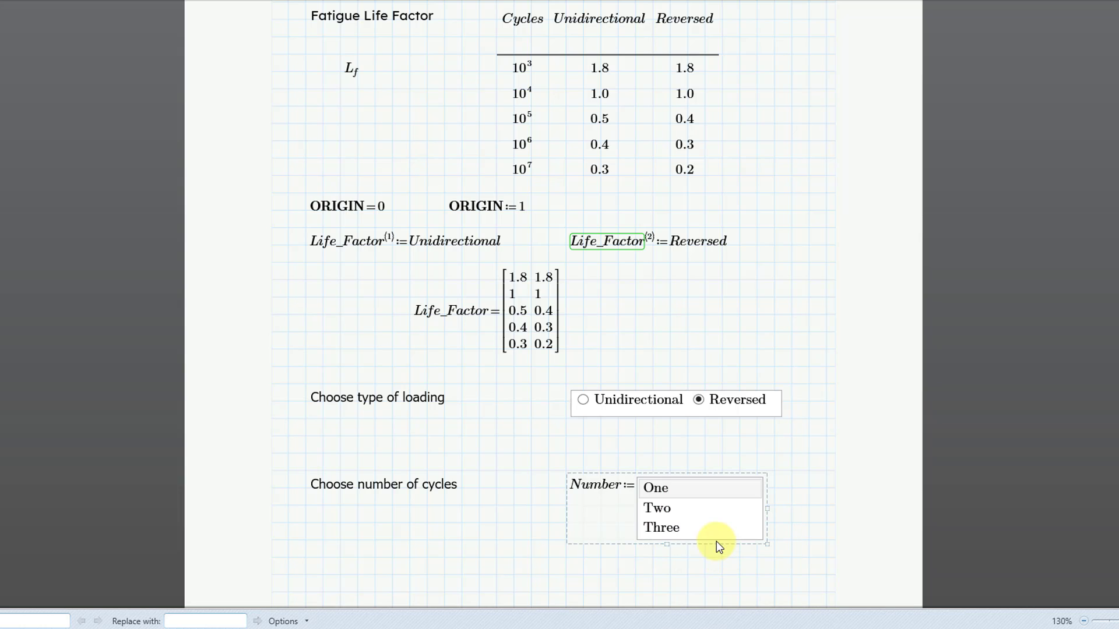
Step: Open the Number list box for editing and enable Right Aligned Text in its properties
right_click(688, 511)
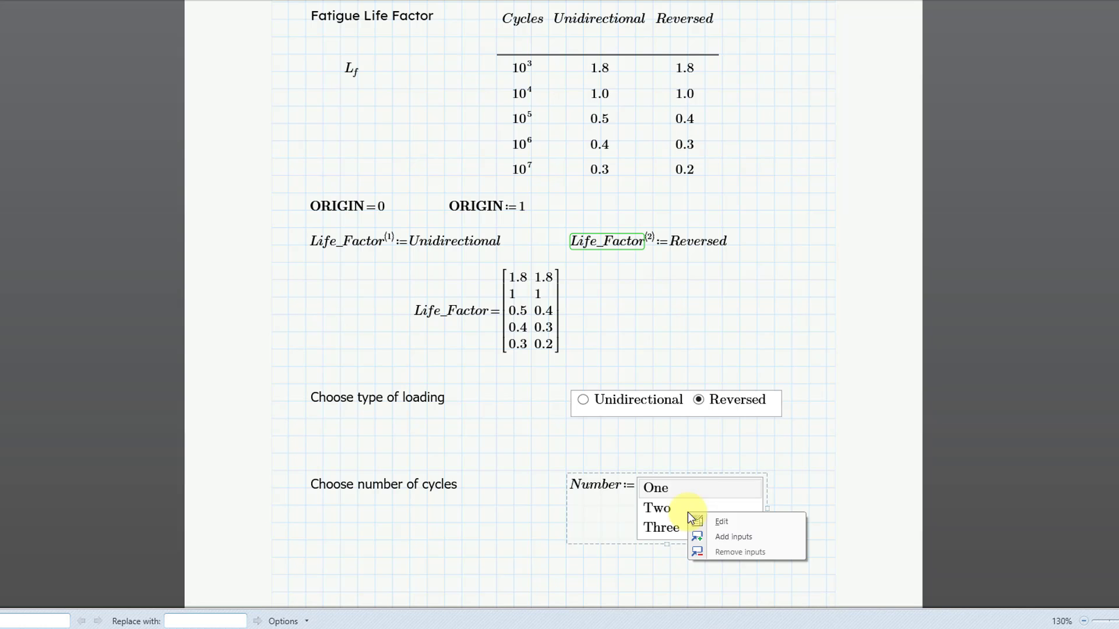
left_click(708, 520)
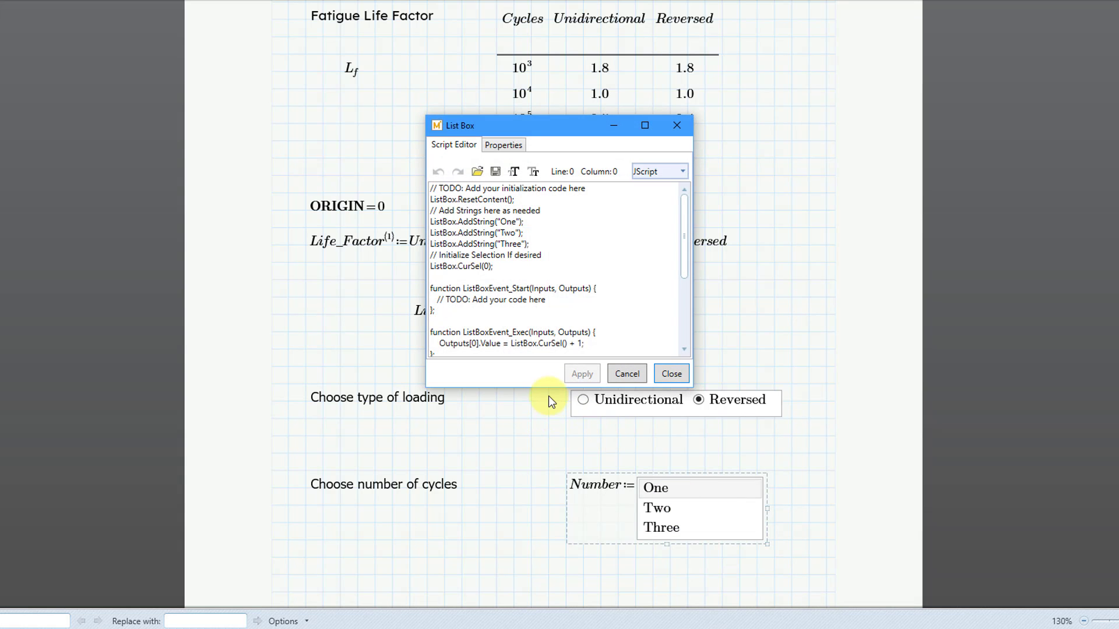
left_click(501, 146)
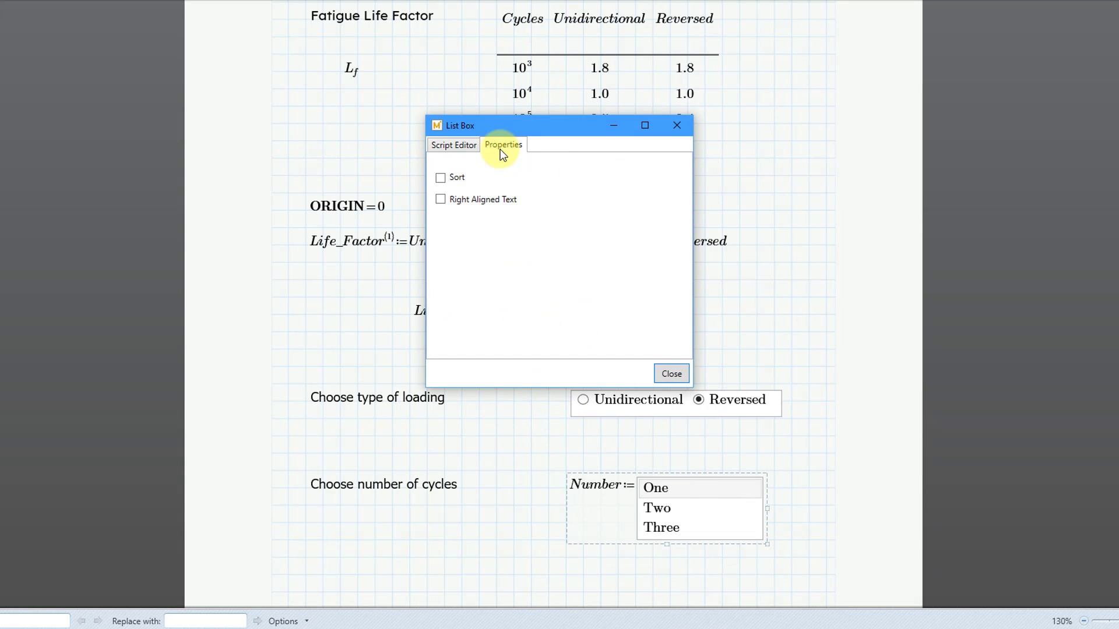
left_click(441, 200)
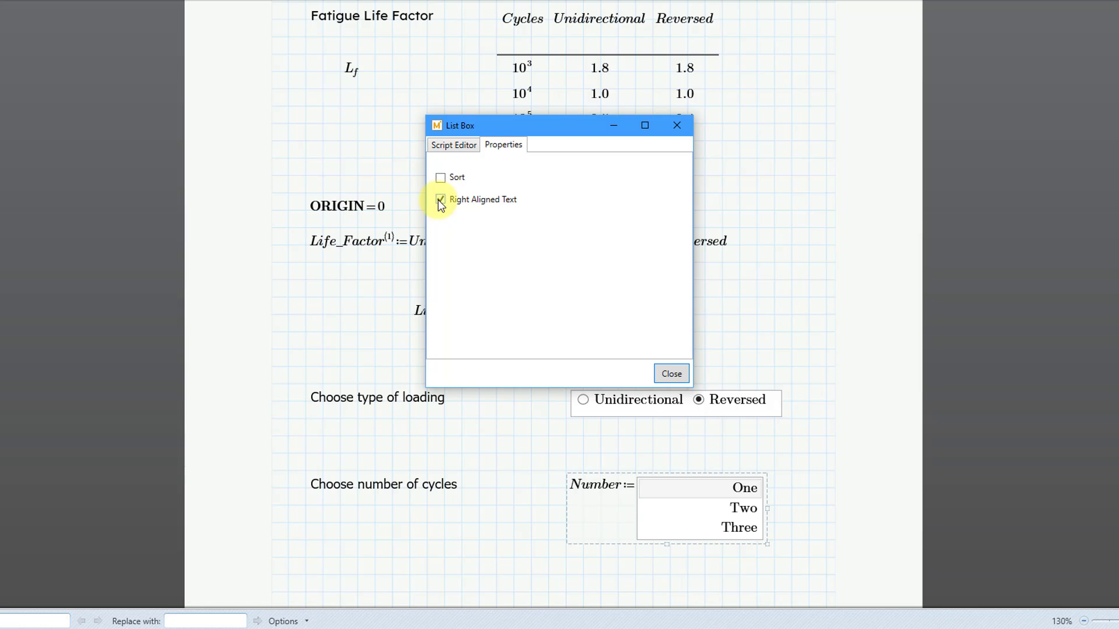
Step: Replace the One, Two and Three strings in the list box script with 1000, 10000 and 100000
left_click(460, 145)
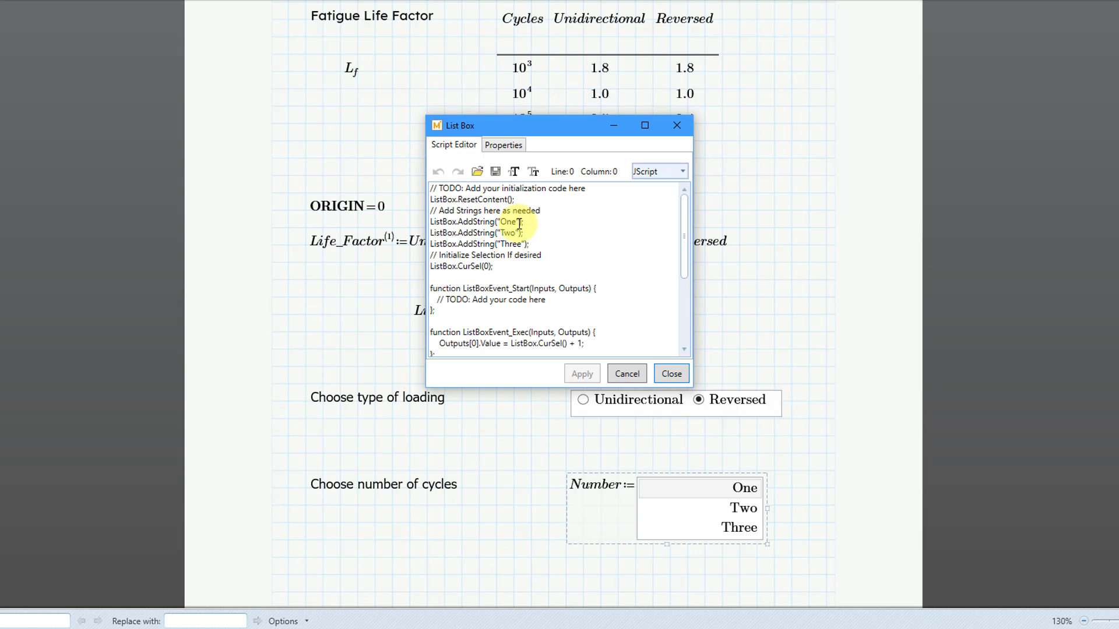
left_click(516, 222)
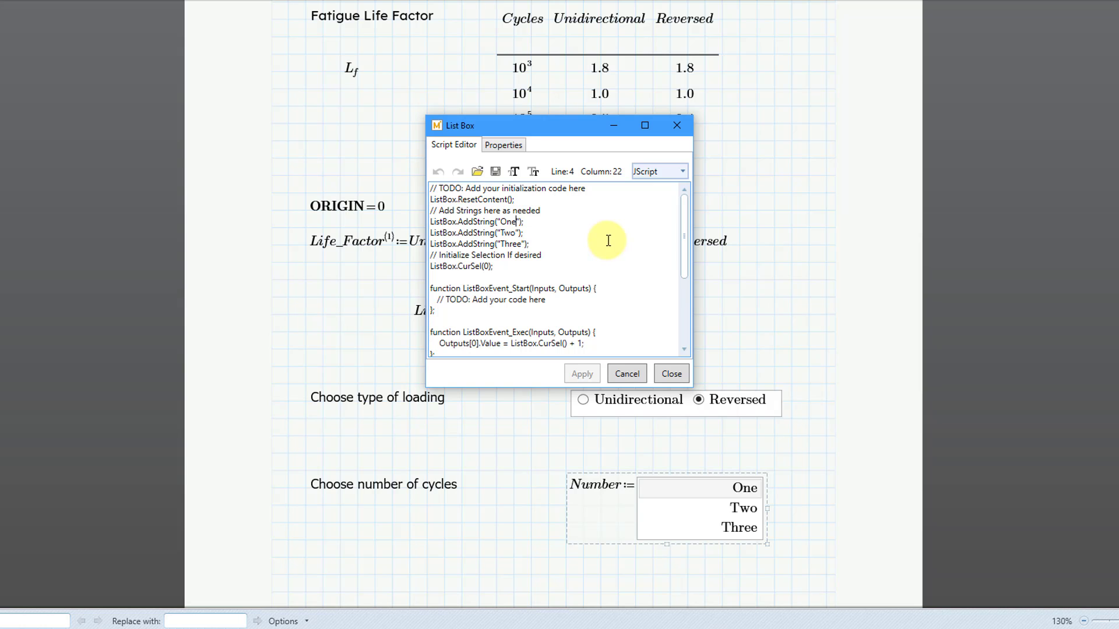
key("BackSpace")
key("BackSpace")
key("BackSpace")
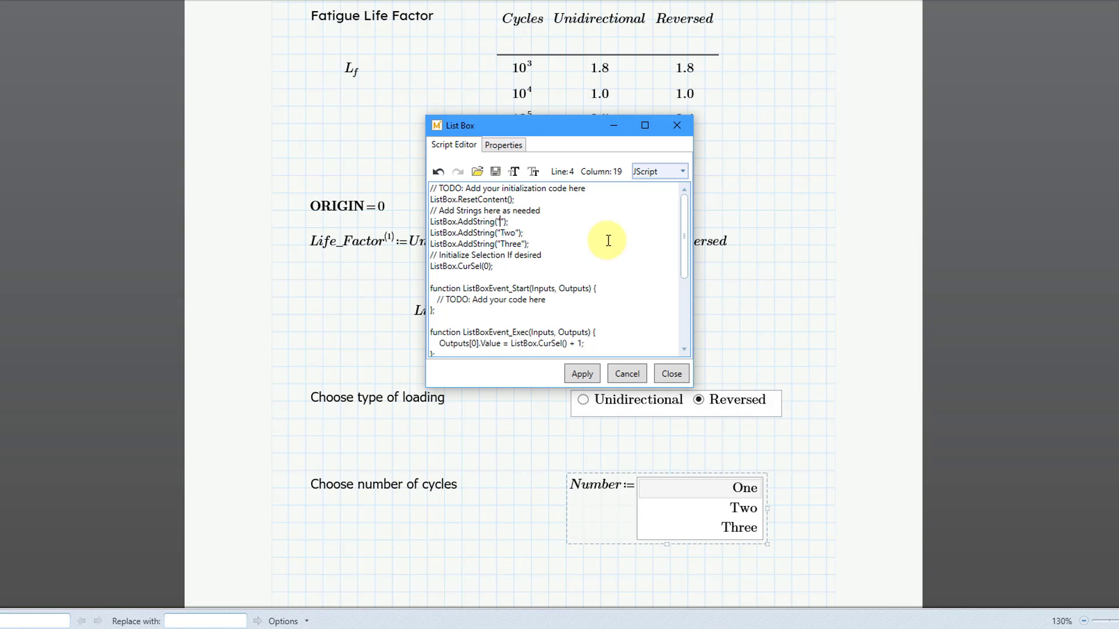
type("1000")
key("BackSpace")
key("BackSpace")
key("BackSpace")
type("1")
key("BackSpace")
key("BackSpace")
key("BackSpace")
key("BackSpace")
key("BackSpace")
type("100000")
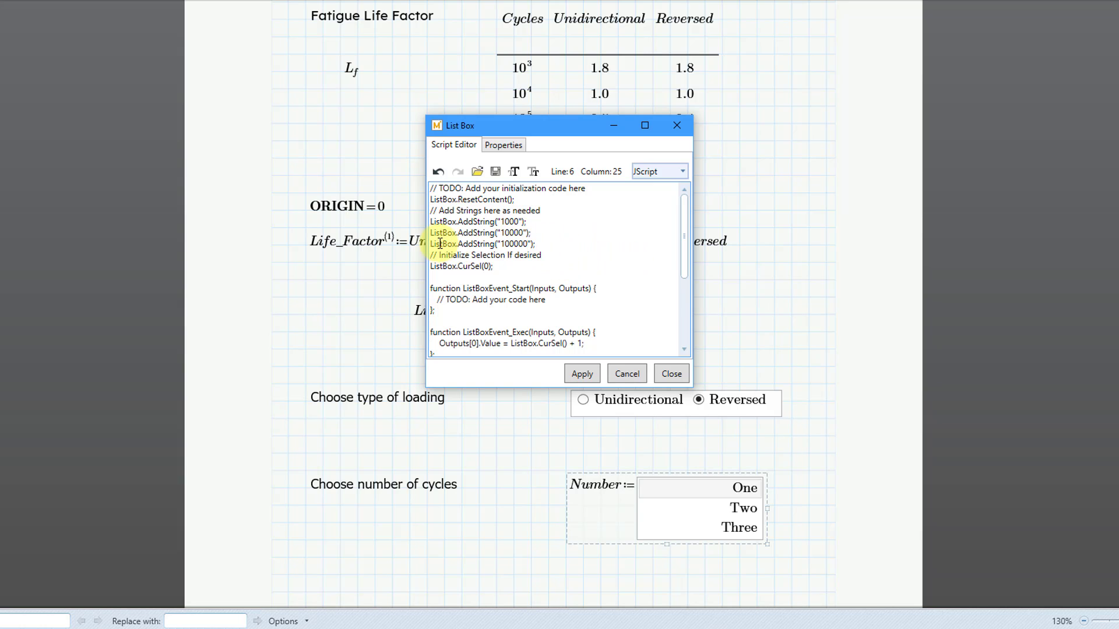
Step: Duplicate the 100000 AddString line in the list box script and change the copy's string to 1000000
left_click_drag(432, 243, 541, 245)
key("ctrl+c")
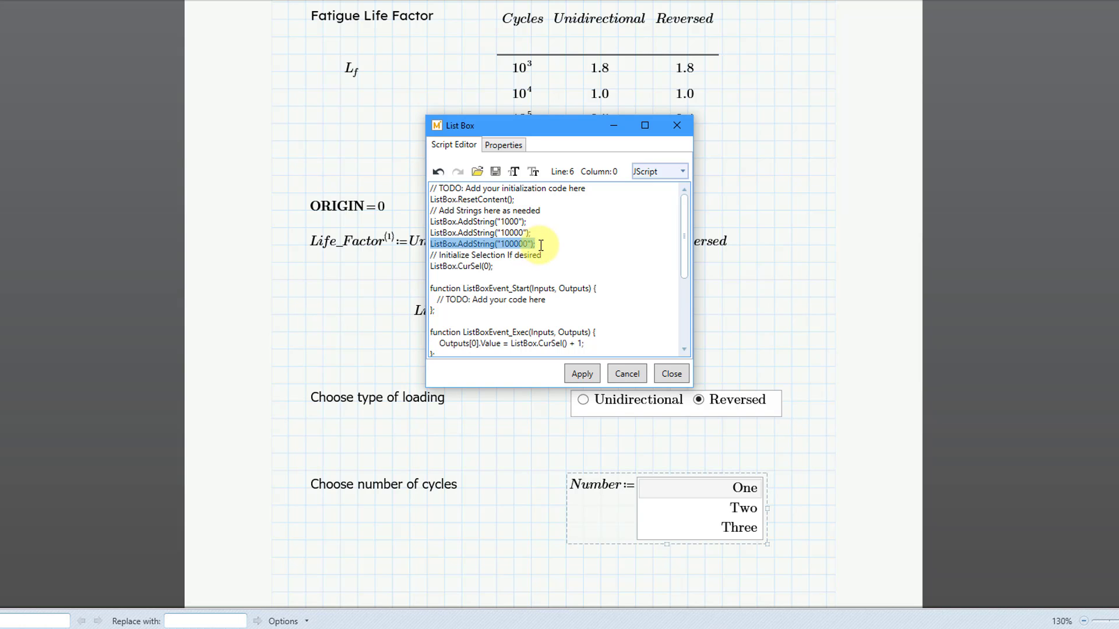
left_click(433, 254)
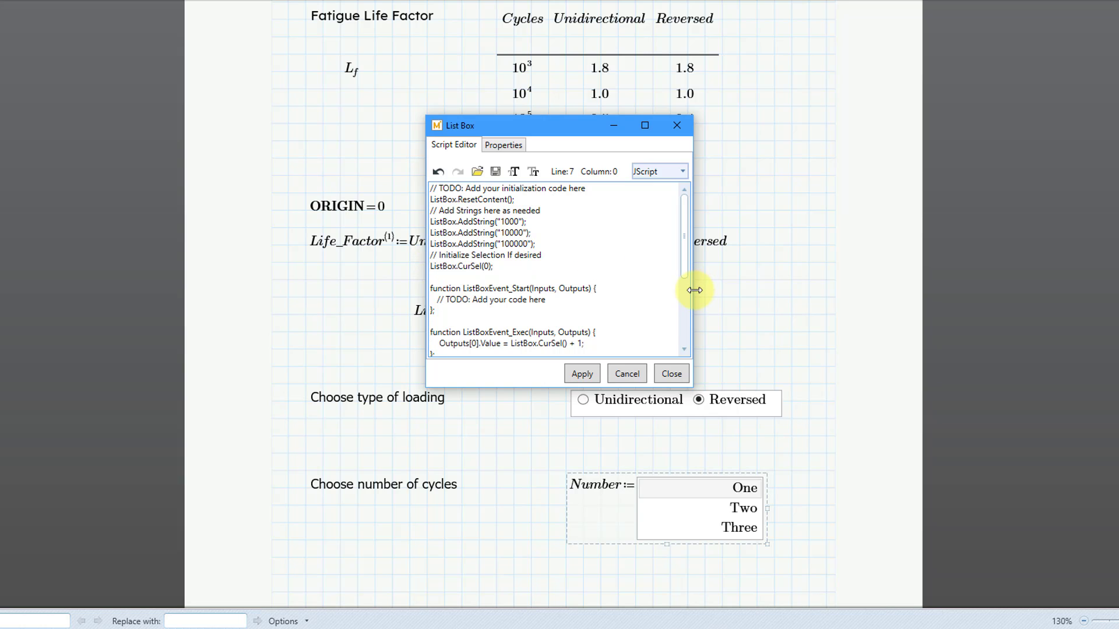
key("ctrl+v")
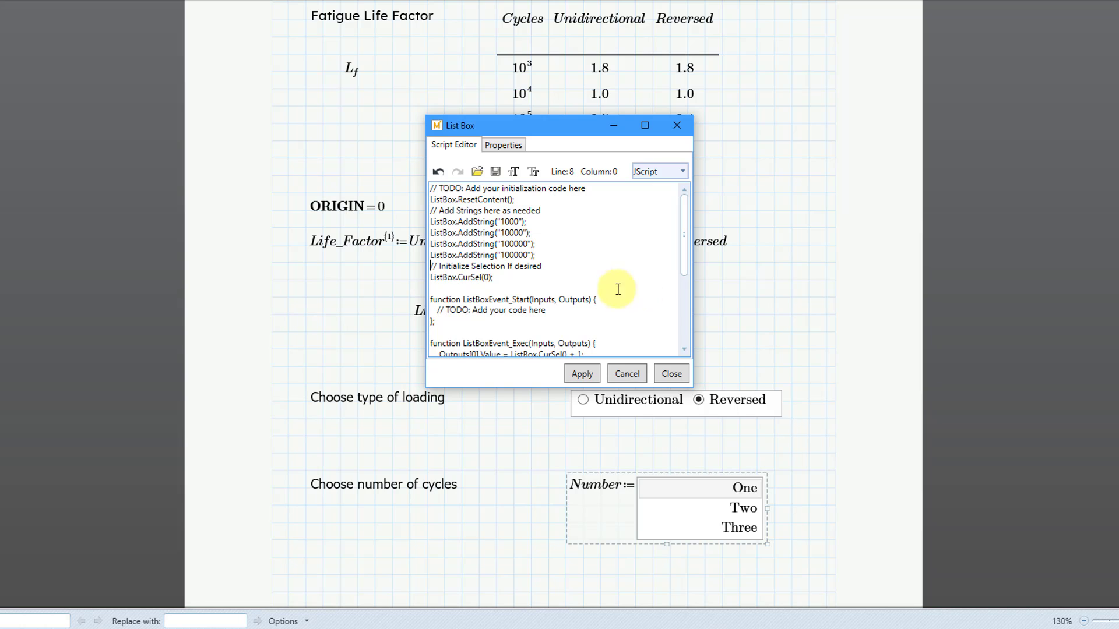
left_click(529, 255)
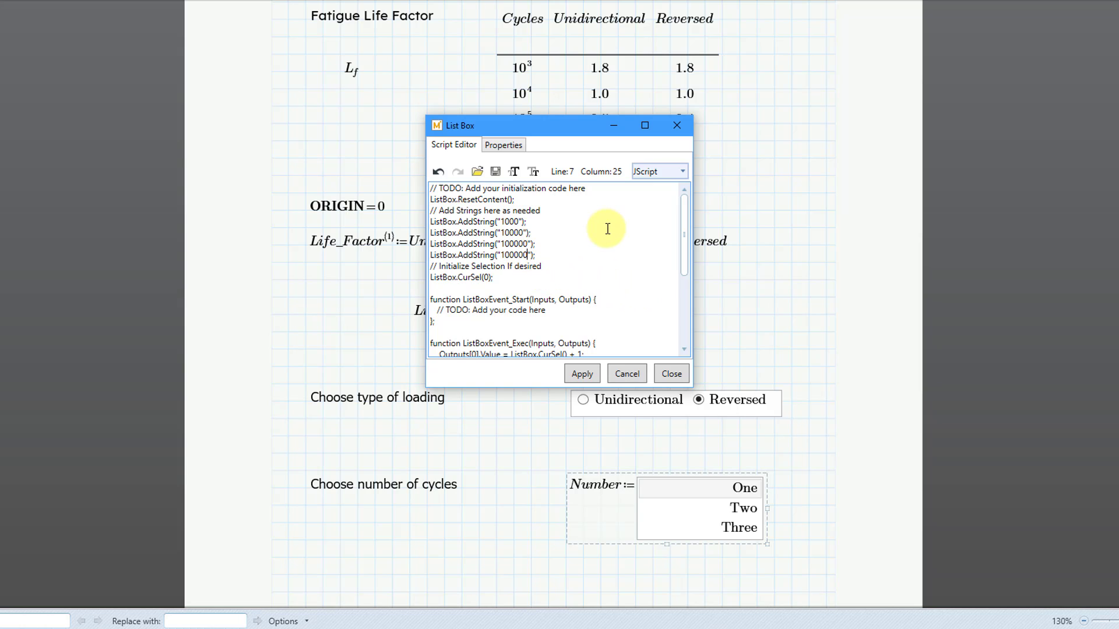
type("0")
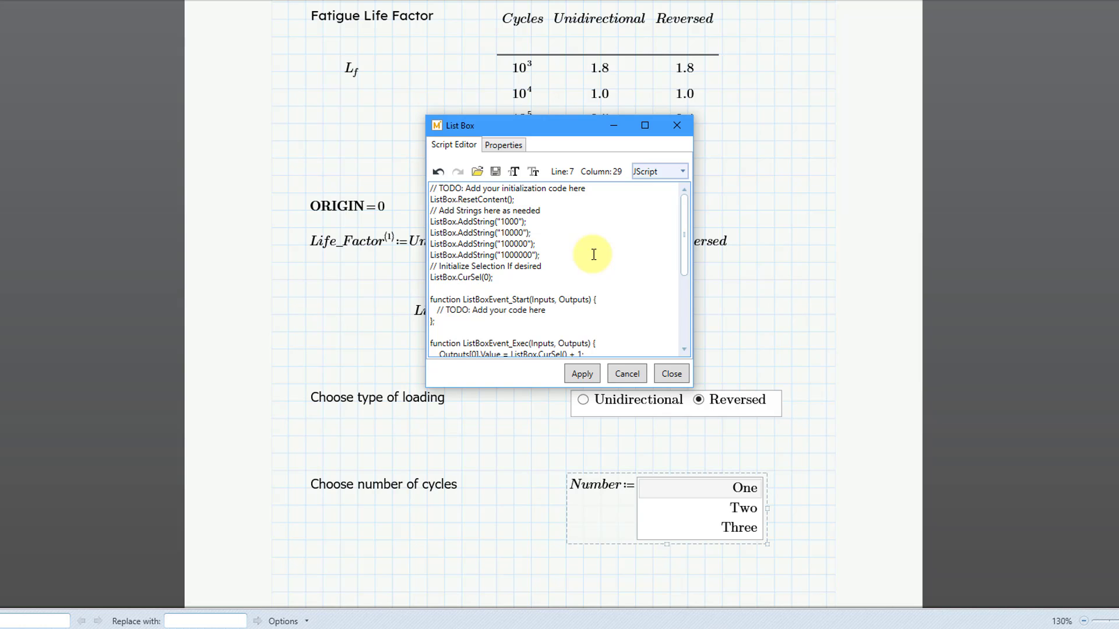
Step: Add a fifth AddString line with the string 10000000, apply the script and close the list box editor
key("Return")
key("ctrl+v")
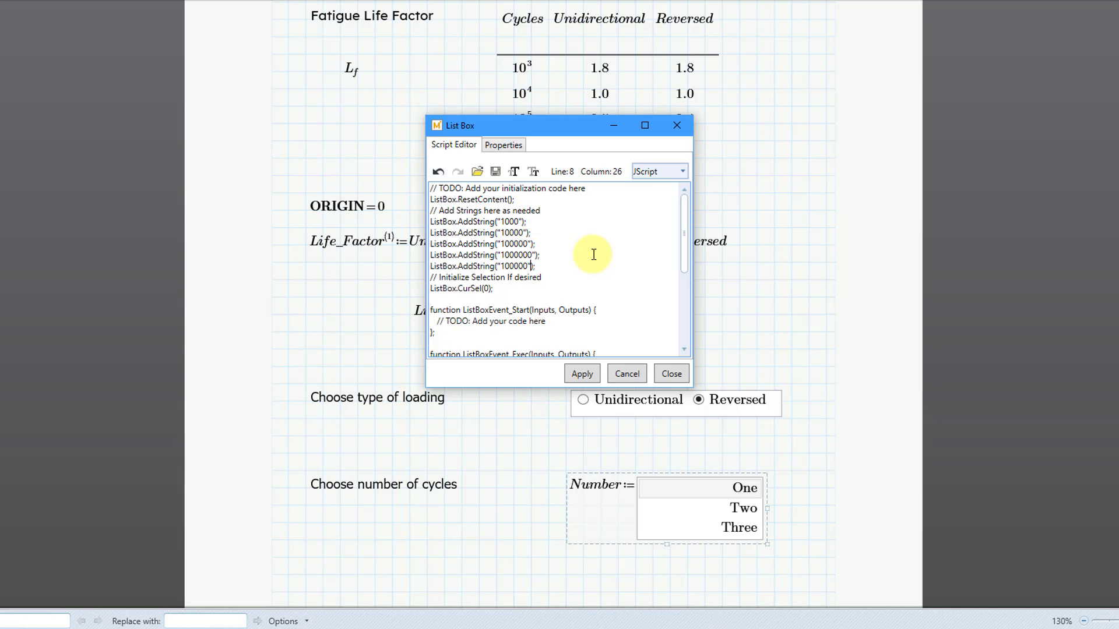
type("00")
left_click(599, 372)
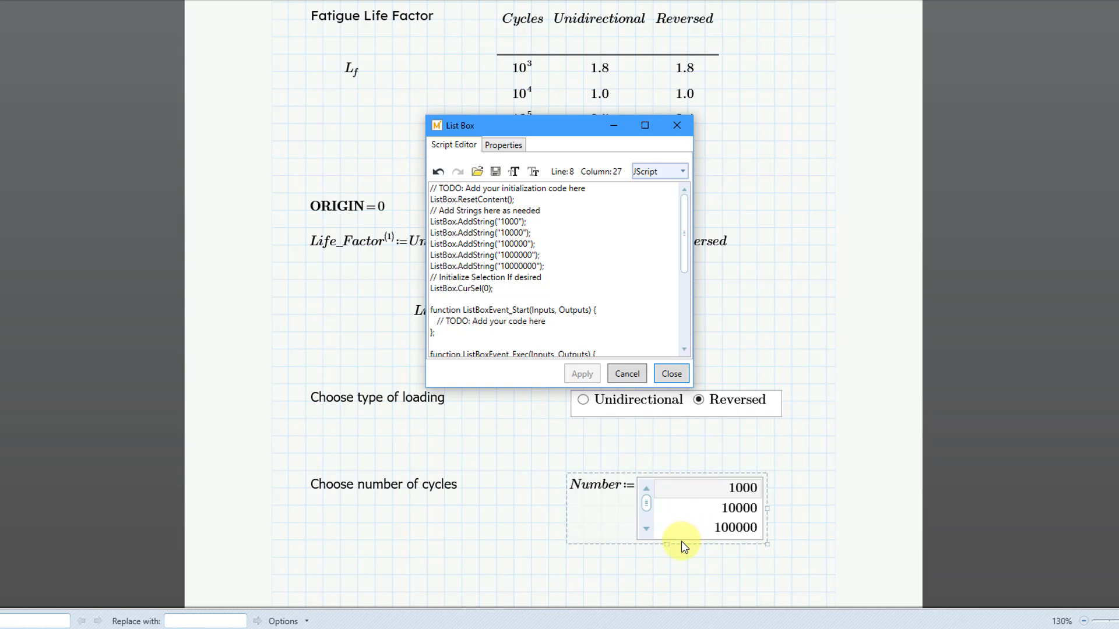
left_click(679, 374)
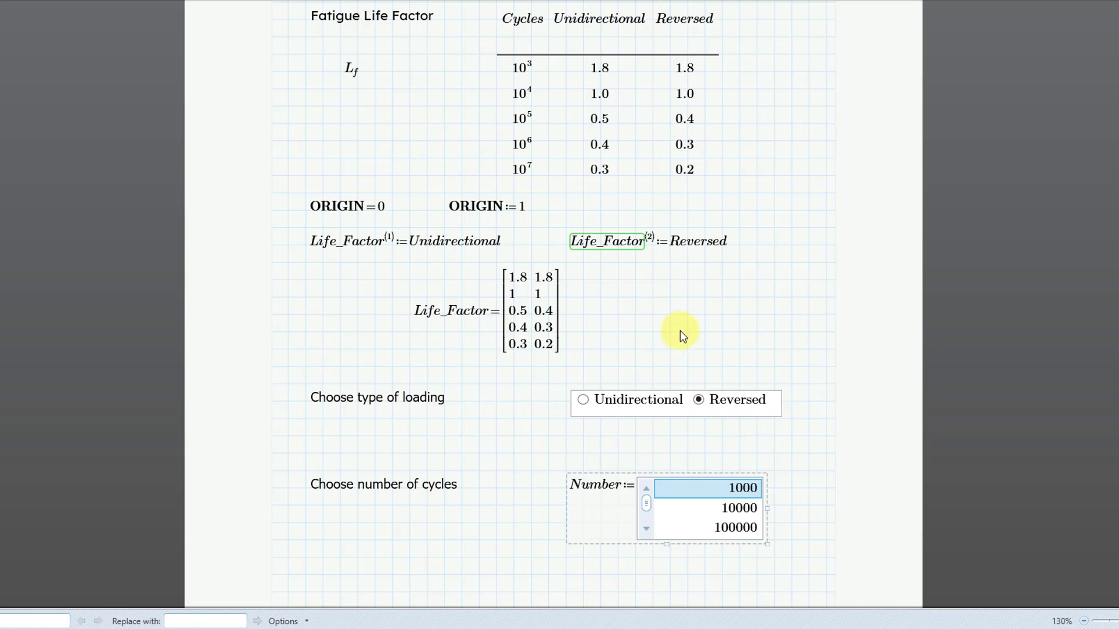
Step: Enlarge the Number list box vertically to fit all five entries and collapse its left side
scroll(677, 319, "down", 5)
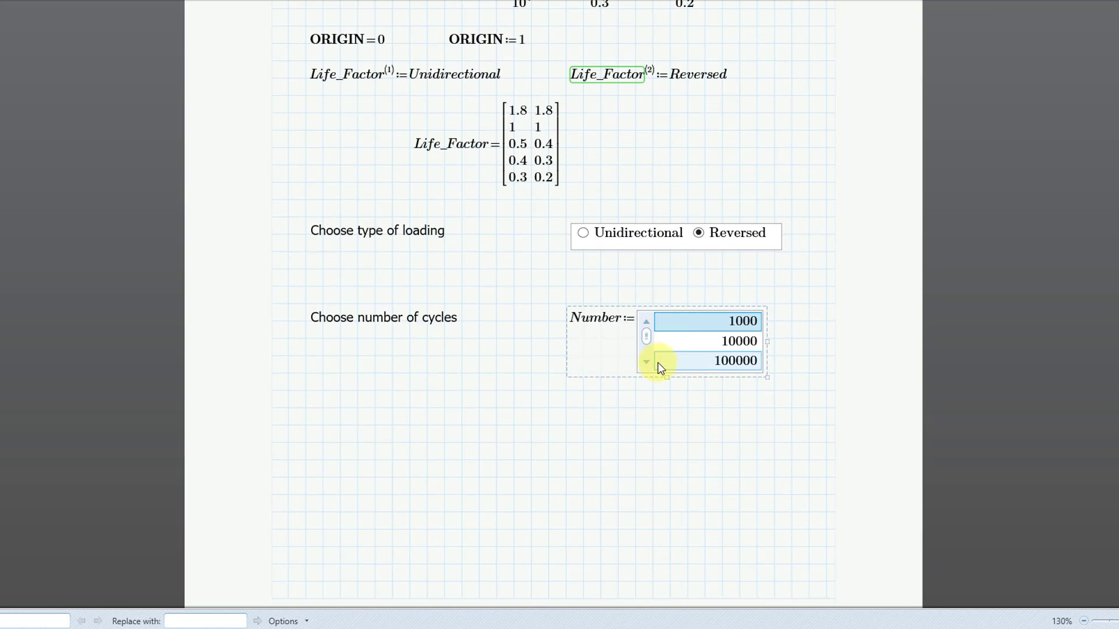
left_click_drag(662, 376, 656, 426)
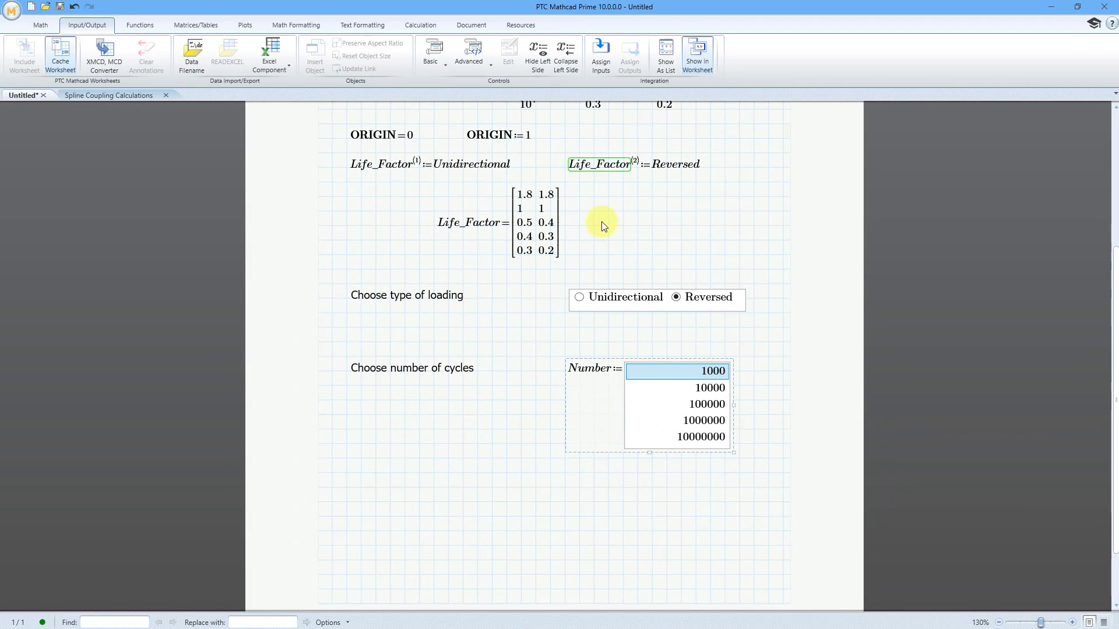
left_click(574, 64)
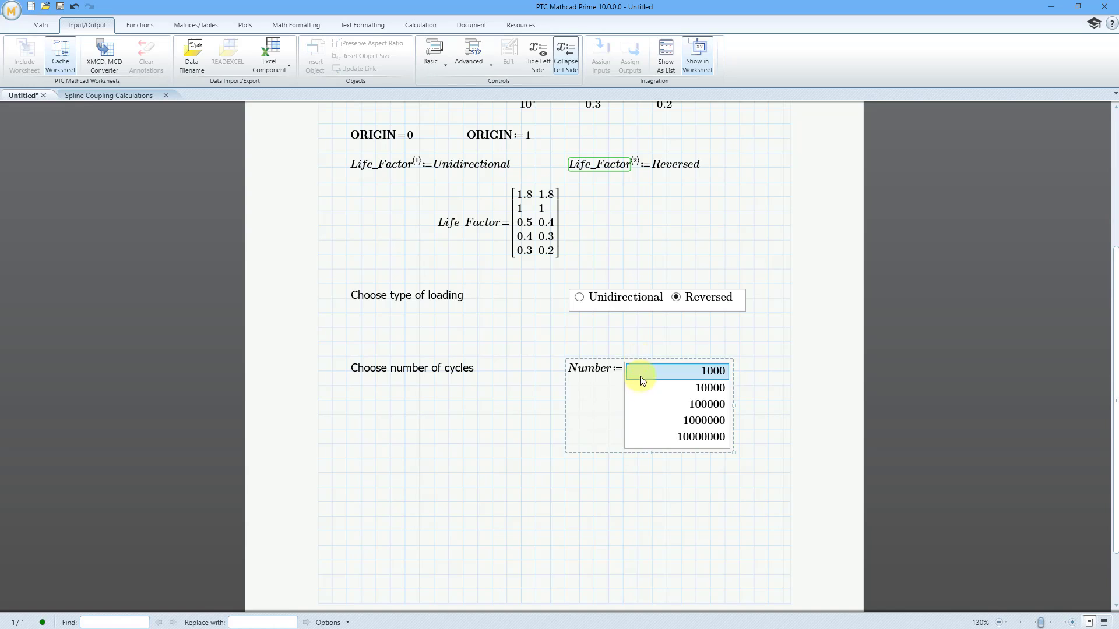
left_click(520, 416)
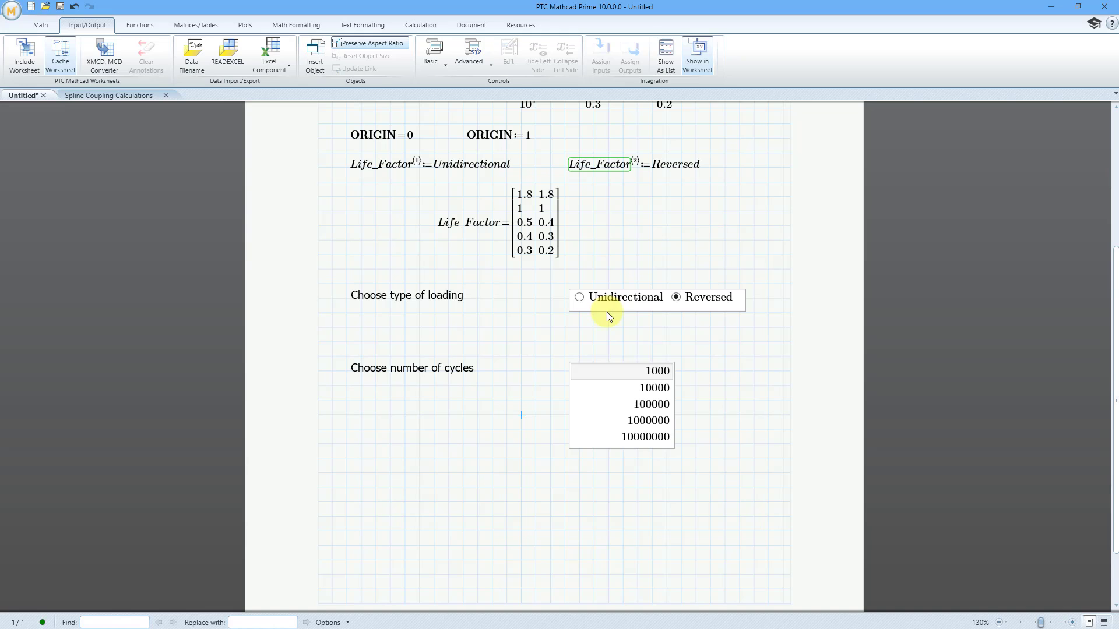
Step: Insert an area between the fatigue life factor table and the ORIGIN regions
scroll(677, 354, "up", 1)
scroll(677, 354, "up", 1)
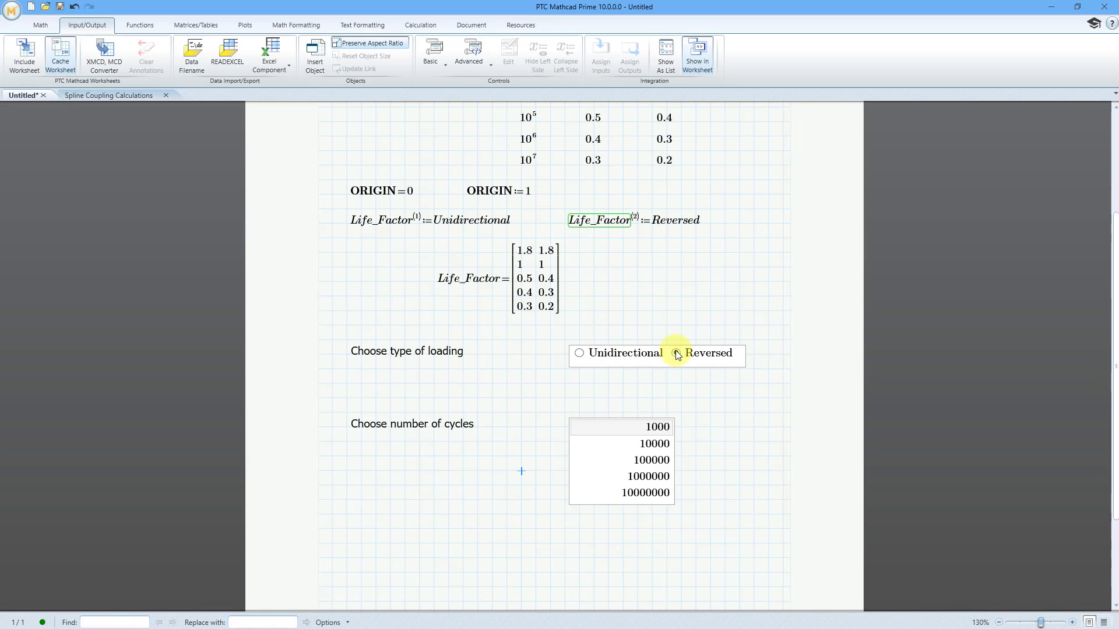
left_click(677, 354)
scroll(628, 314, "up", 2)
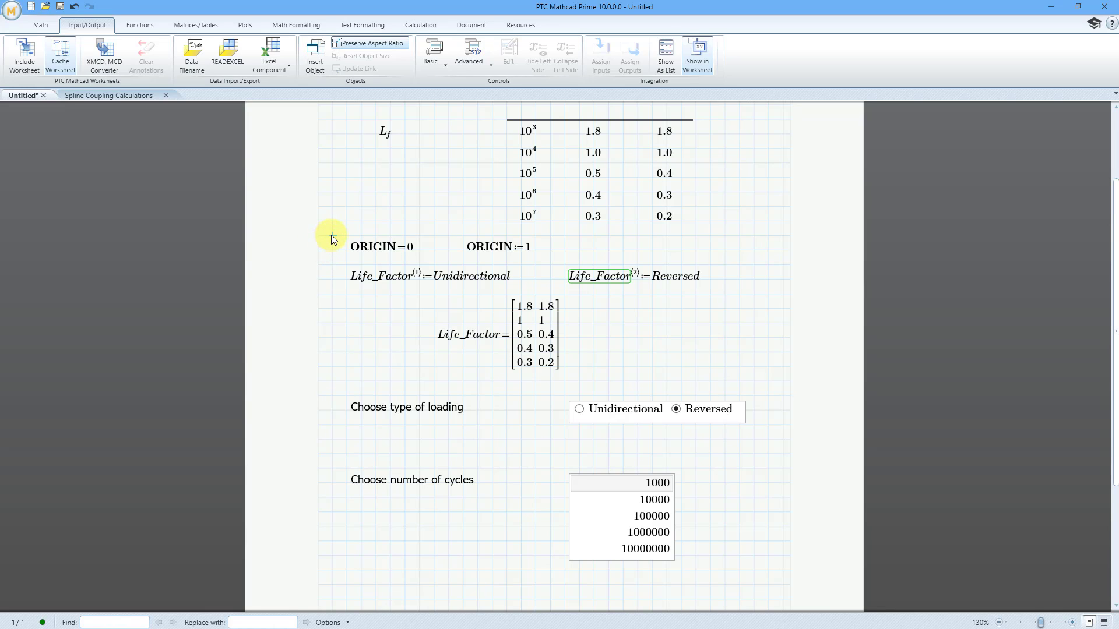
left_click(469, 26)
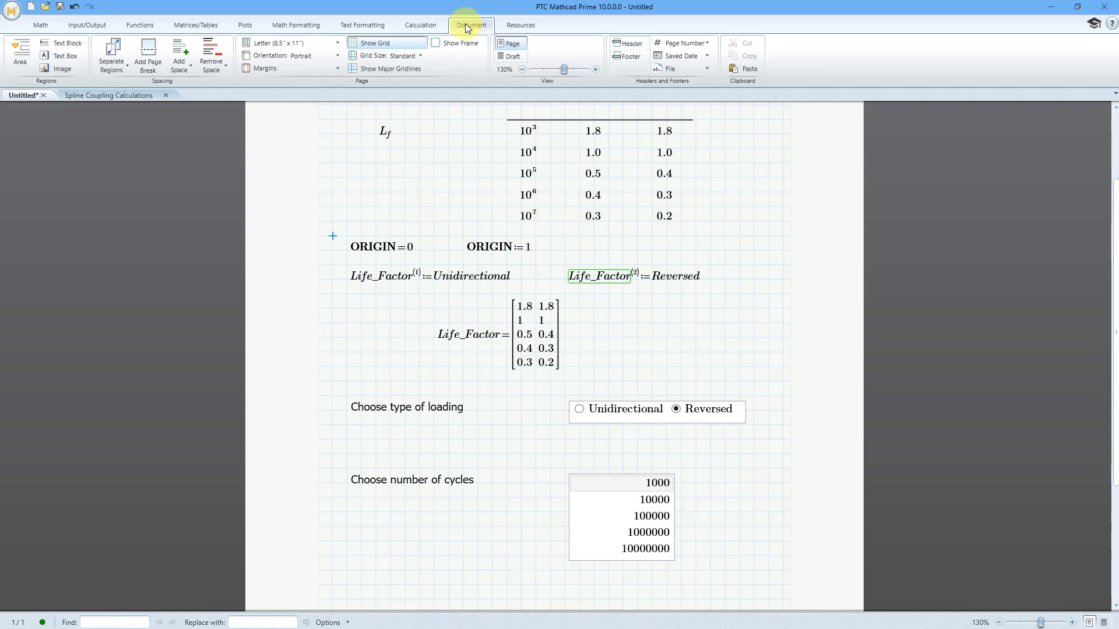
left_click(15, 62)
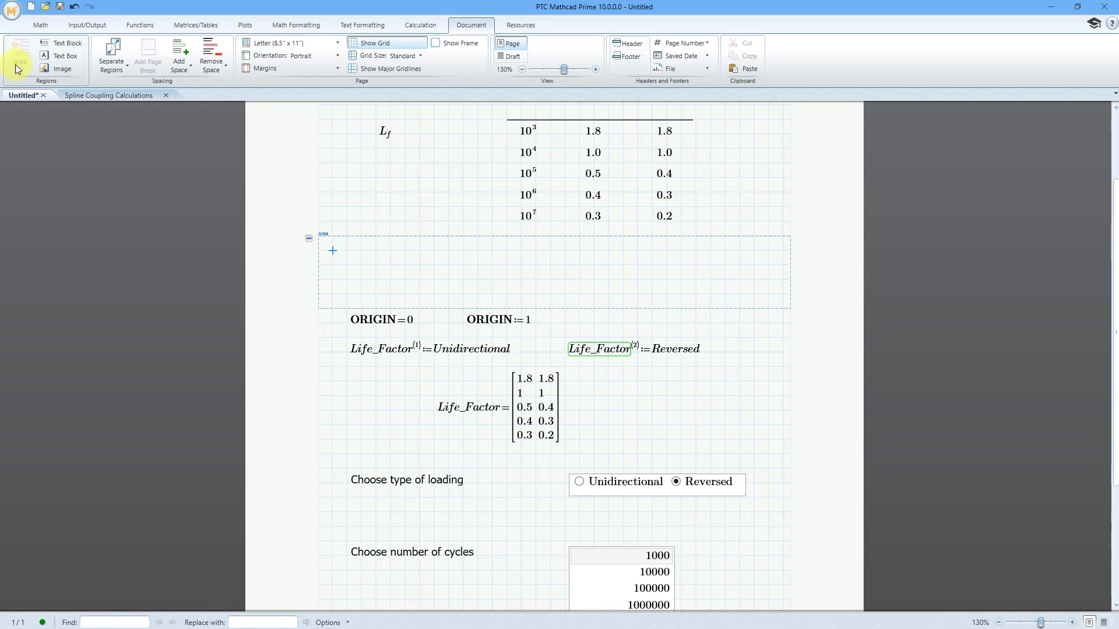
Step: Move the ORIGIN, Life_Factor column and Life_Factor matrix regions into the new area and collapse it
left_click(327, 321)
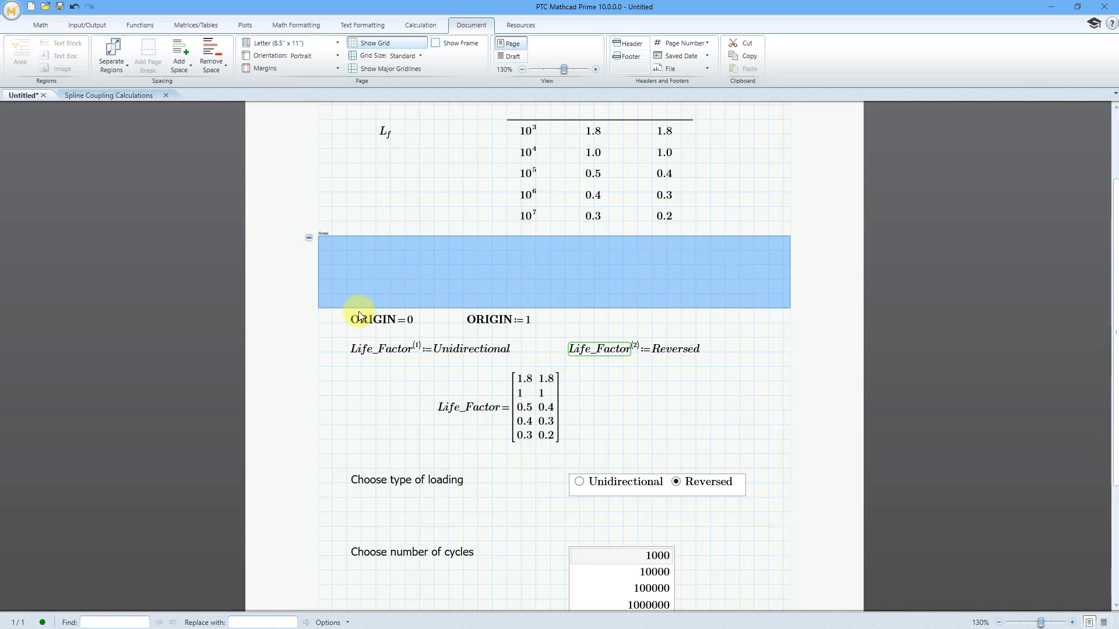
left_click(640, 440)
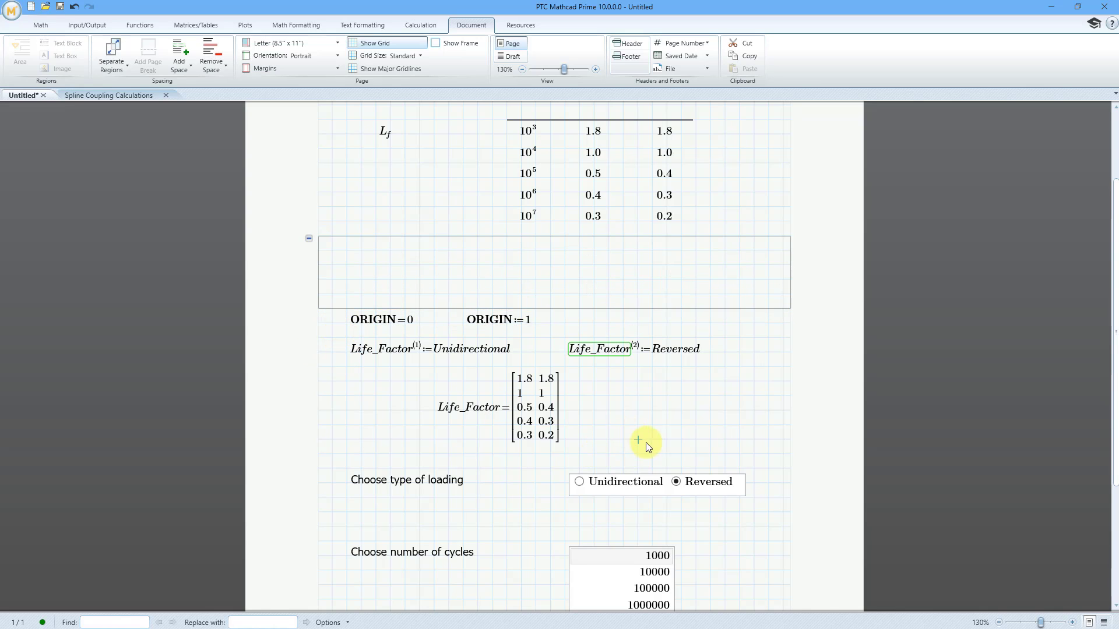
left_click_drag(683, 442, 317, 317)
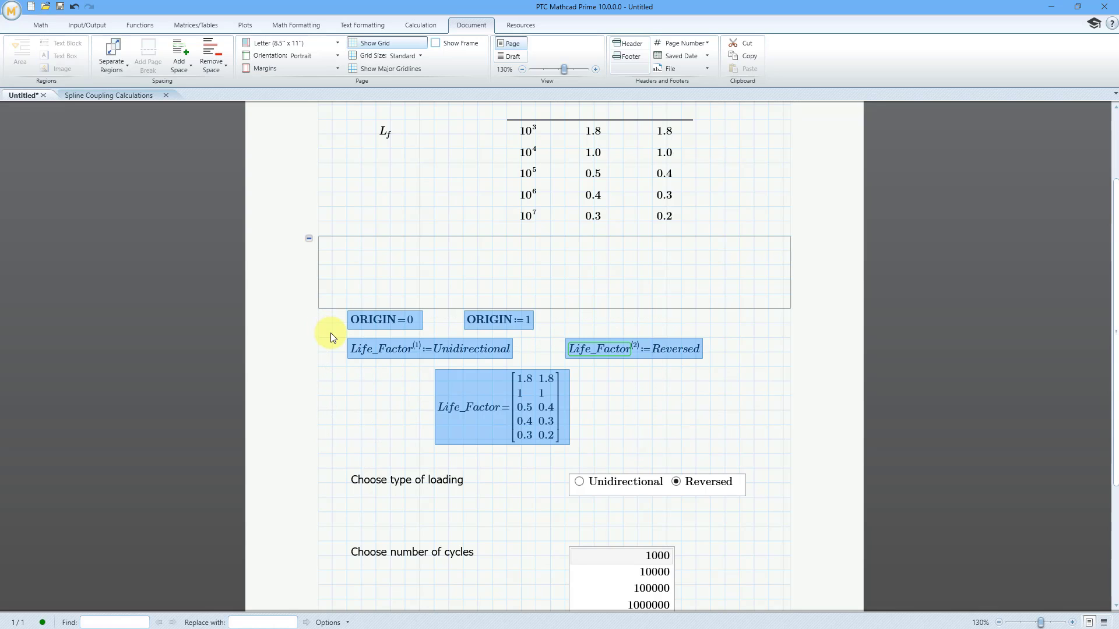
key("ctrl+x")
left_click(348, 265)
key("ctrl+v")
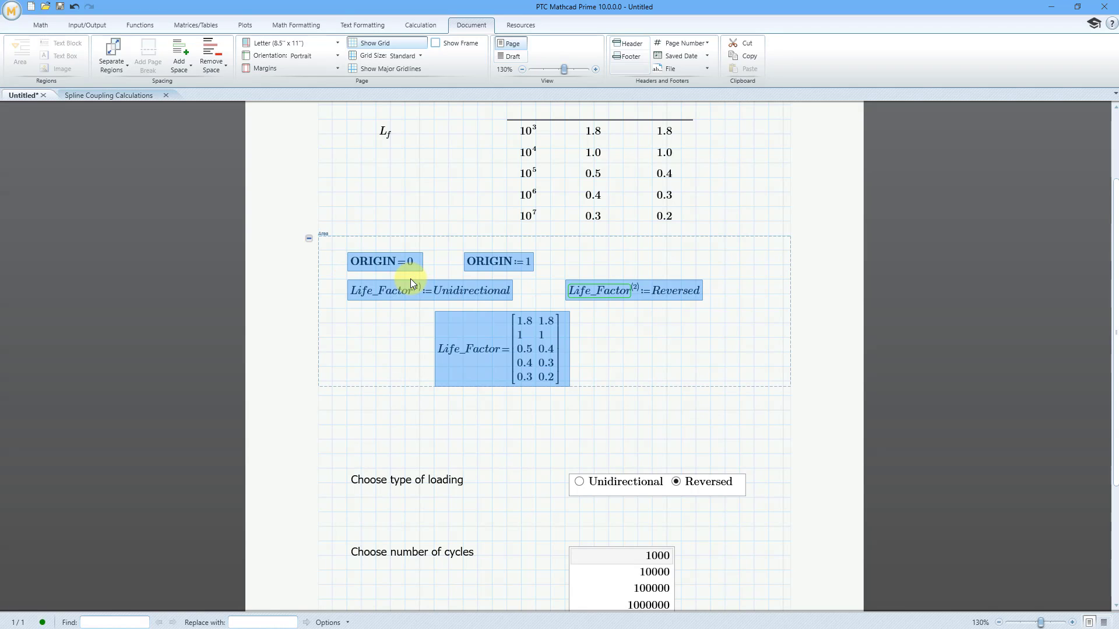
left_click(308, 239)
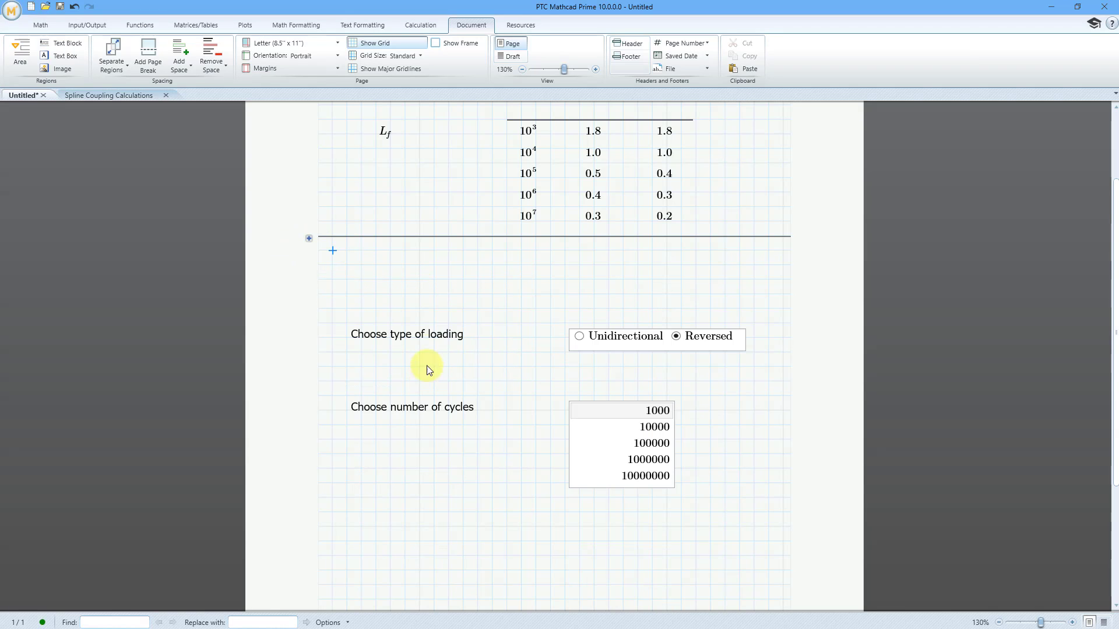
Step: Move the loading and cycles labels with their controls up, closer to the collapsed area
left_click_drag(349, 306, 779, 512)
key("Up")
key("Up")
key("Up")
key("Up")
key("Up")
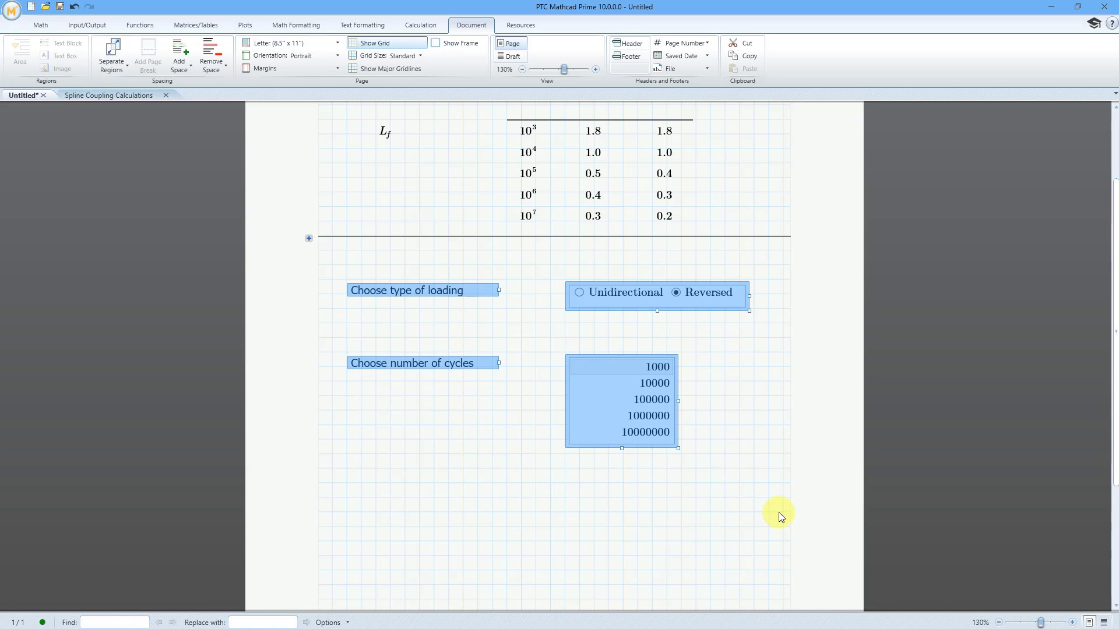
scroll(729, 484, "up", 3)
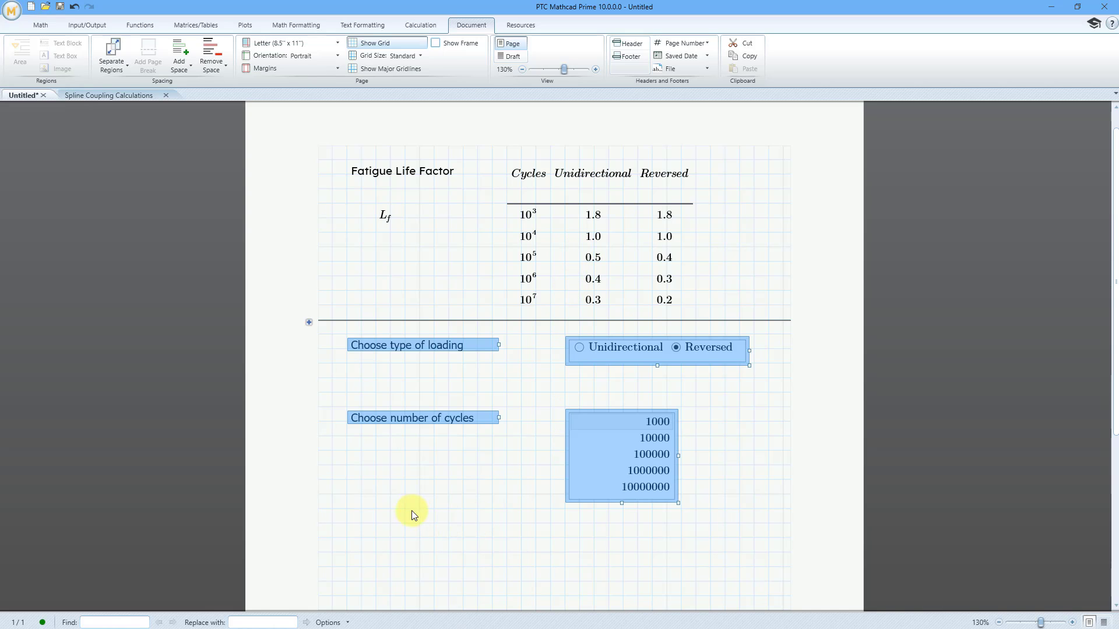
Step: Evaluate the variables Type and Number side by side below the cycles list box
left_click(349, 537)
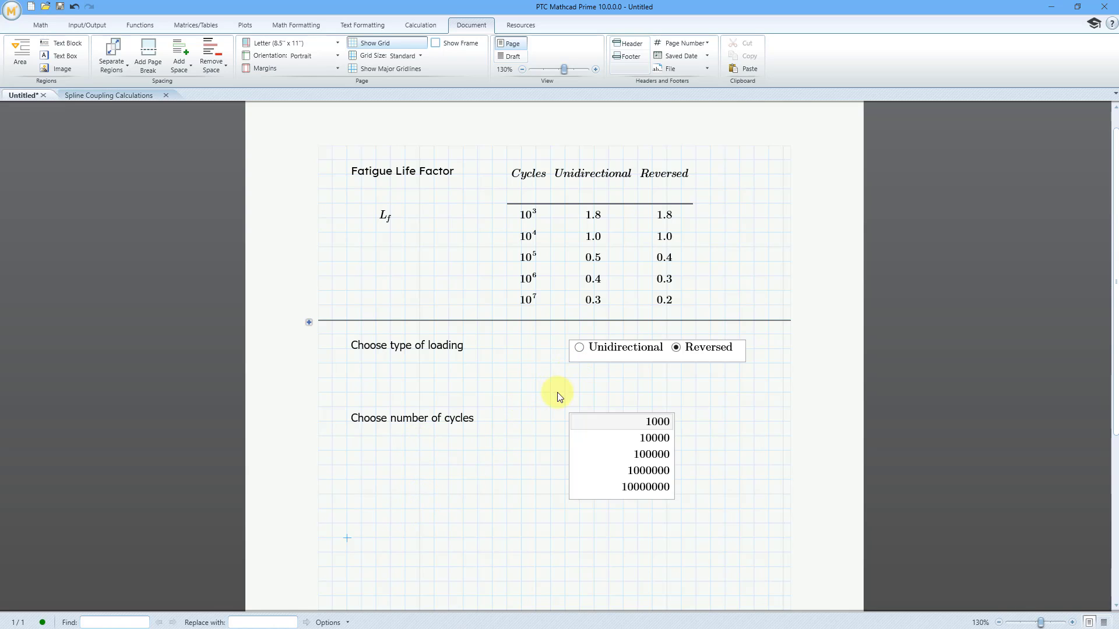
type("T")
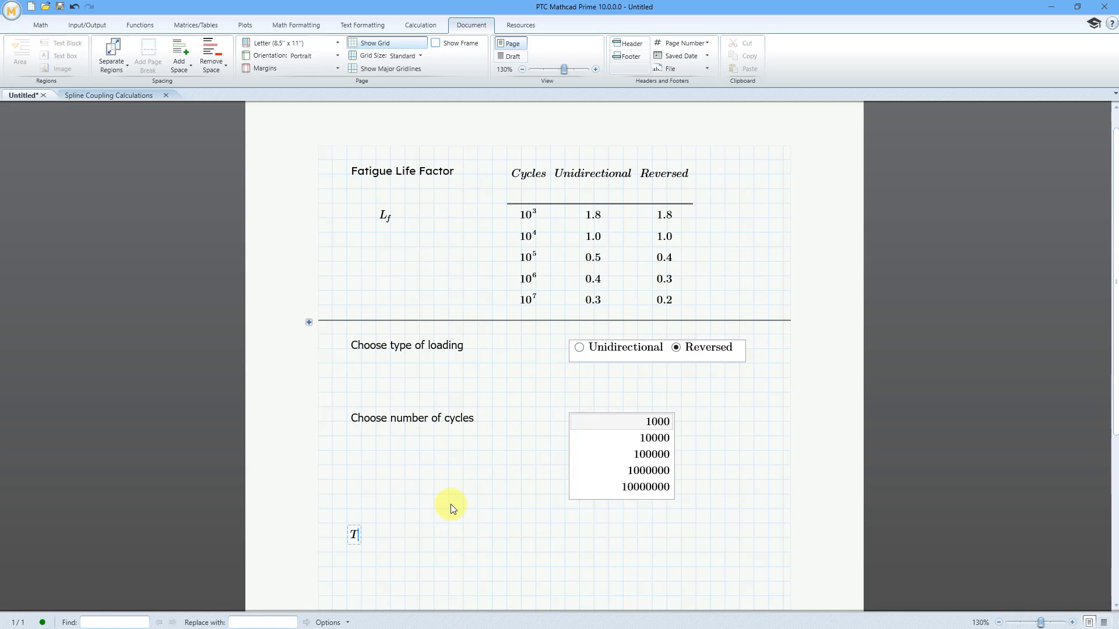
type("ype=2")
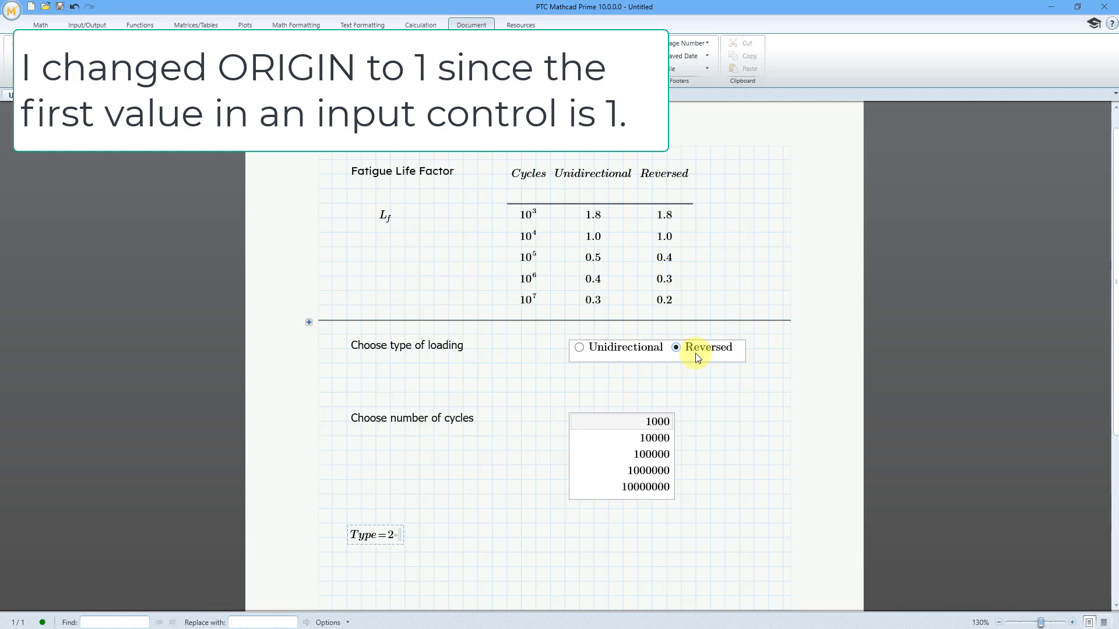
left_click(478, 537)
type("Number")
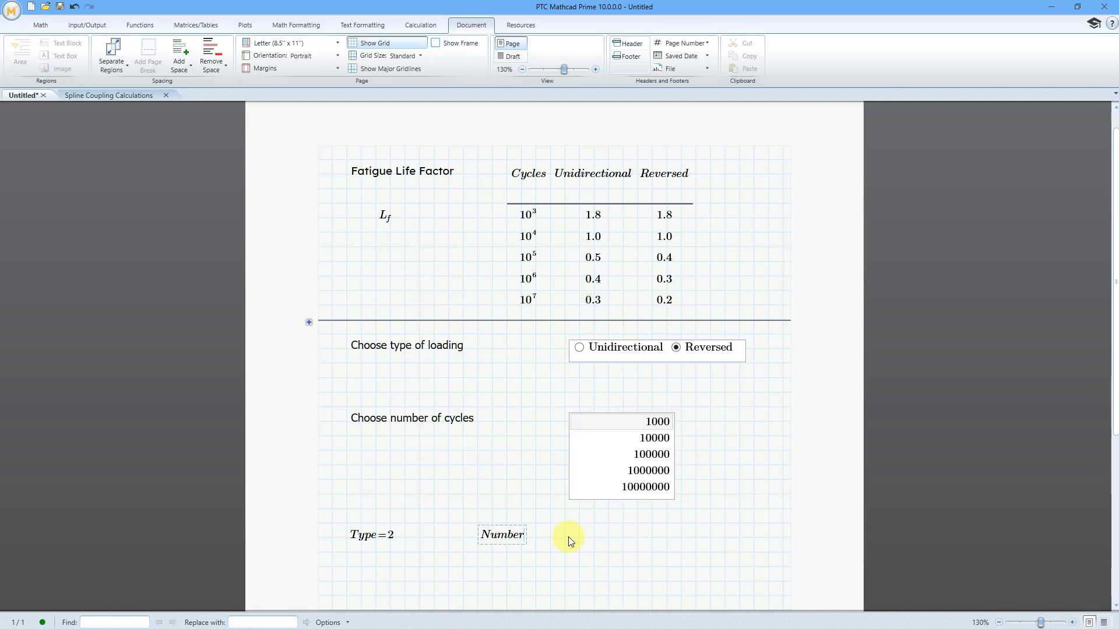
type("=2")
Step: Test the cycles list box by selecting 10000, 100000, 1000000 and 10000000 in turn, ending on 100000
left_click(627, 440)
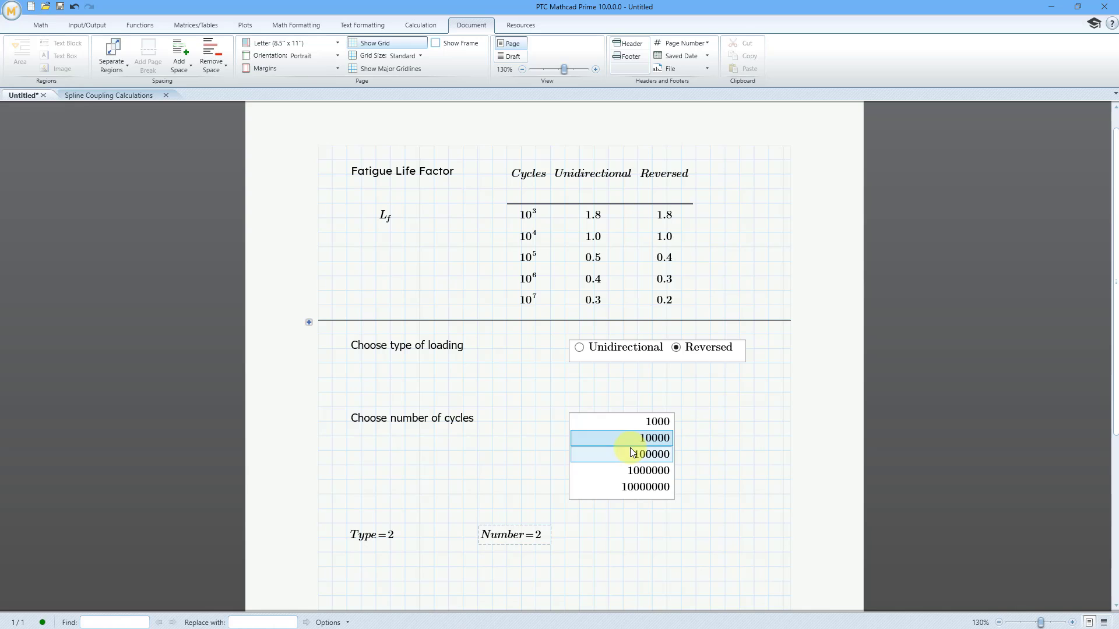
left_click(632, 454)
left_click(635, 471)
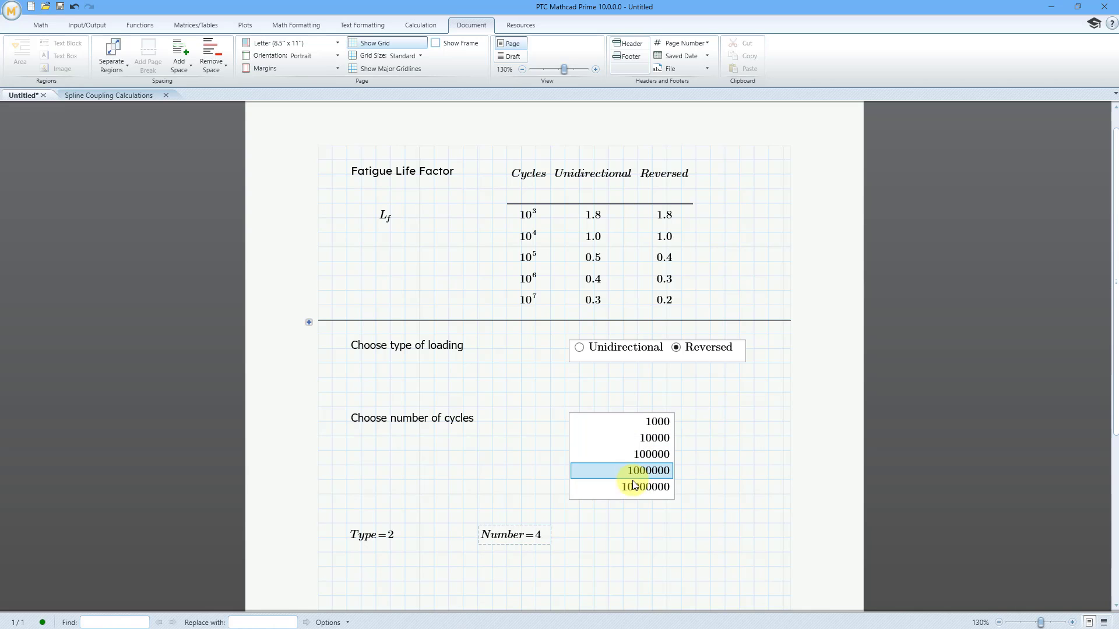
left_click(635, 486)
left_click(635, 456)
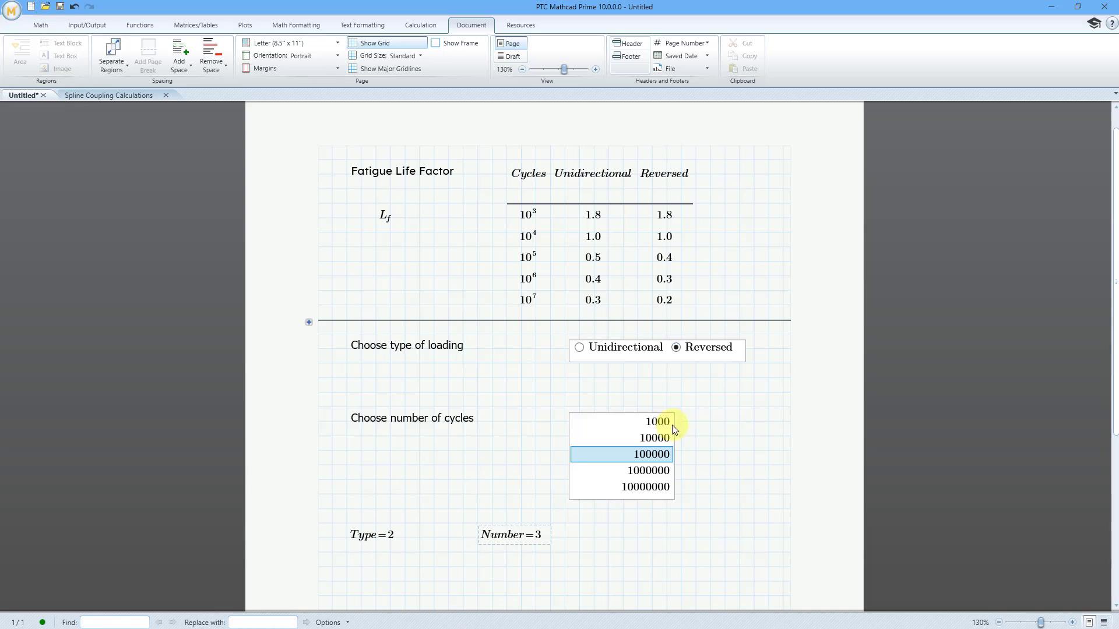
Step: Expand the collapsed area to review the Life_Factor matrix and collapse it again
left_click(347, 568)
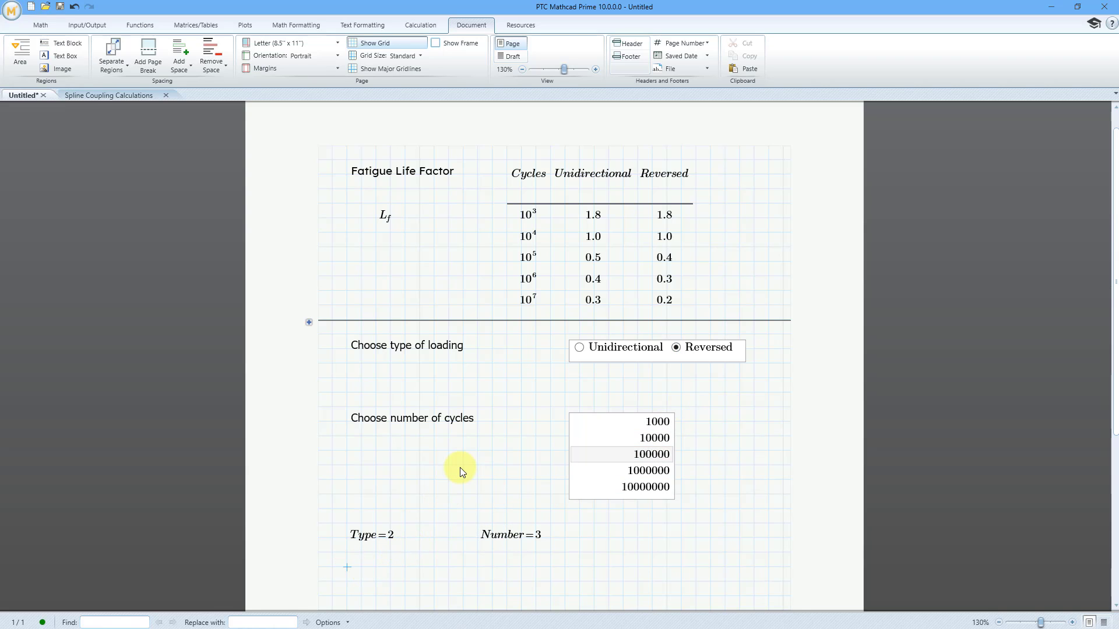
left_click(309, 322)
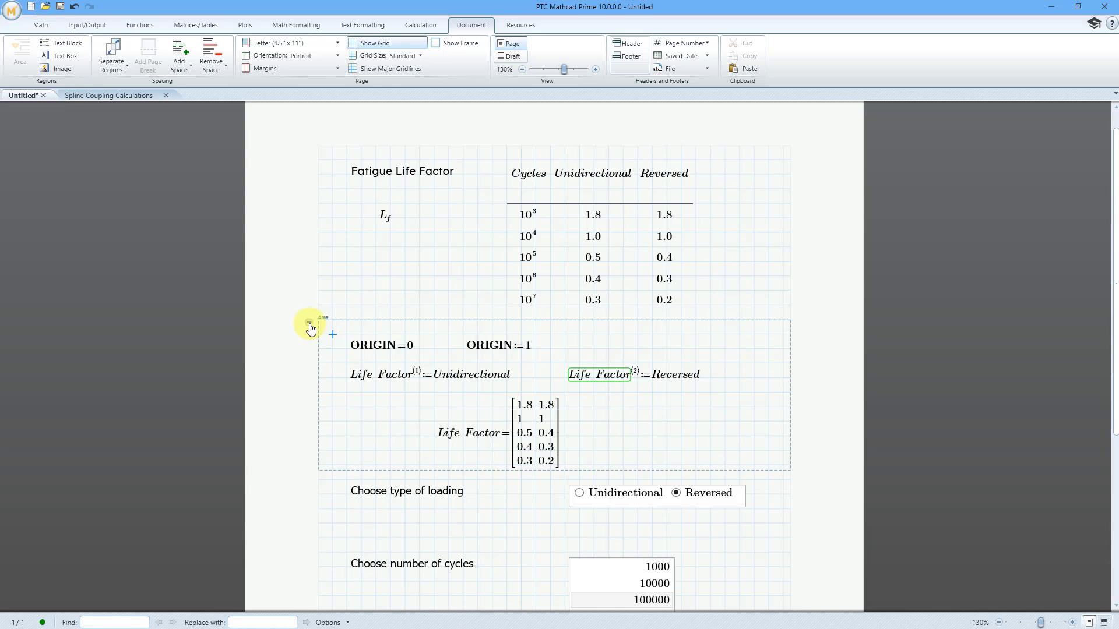
left_click(309, 323)
Step: Start a definition for L_f, with the f as a subscript, below the Type evaluation
left_click(348, 577)
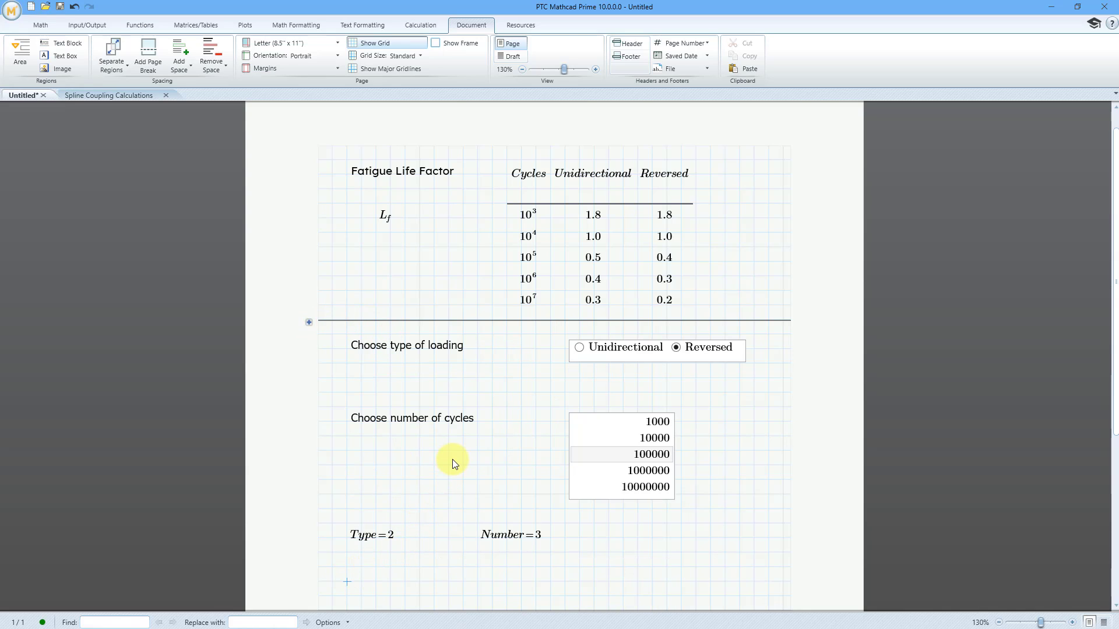
type("L")
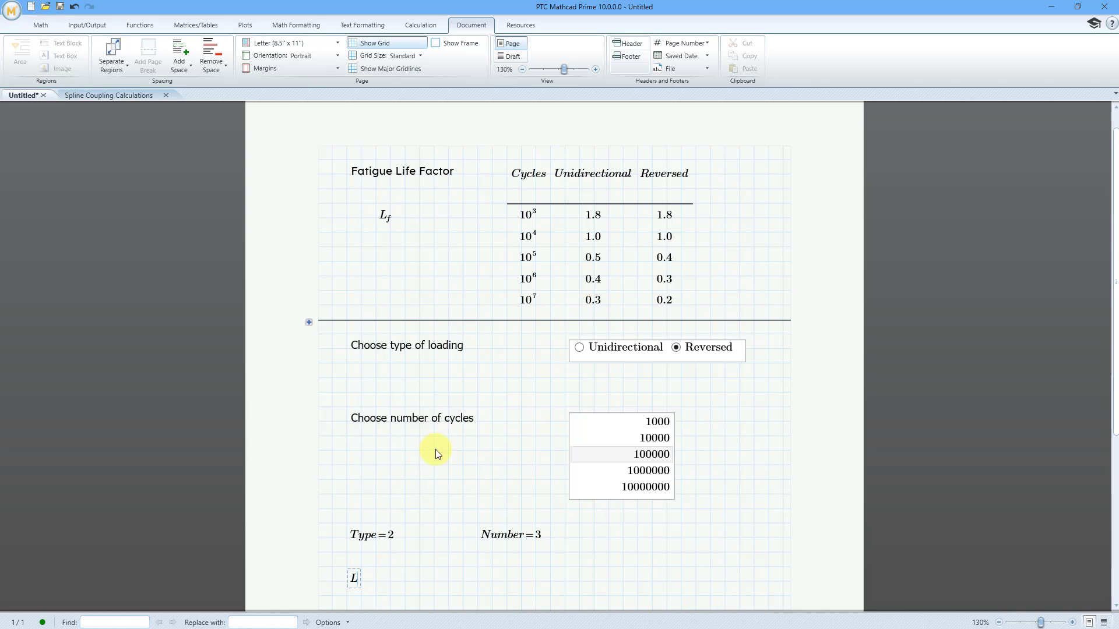
left_click(44, 25)
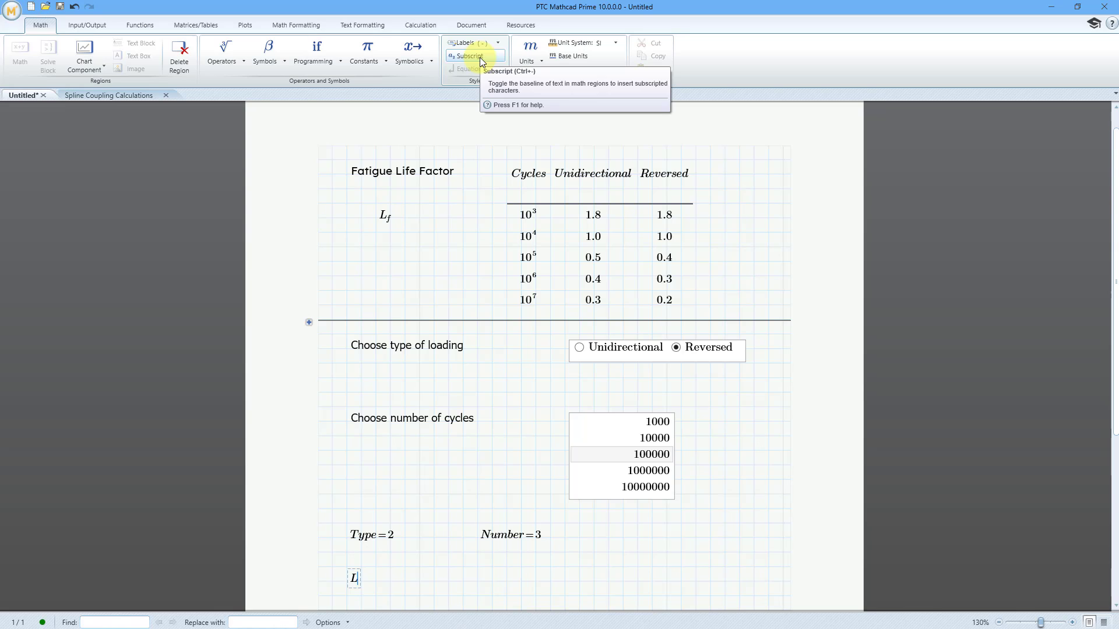
type("f")
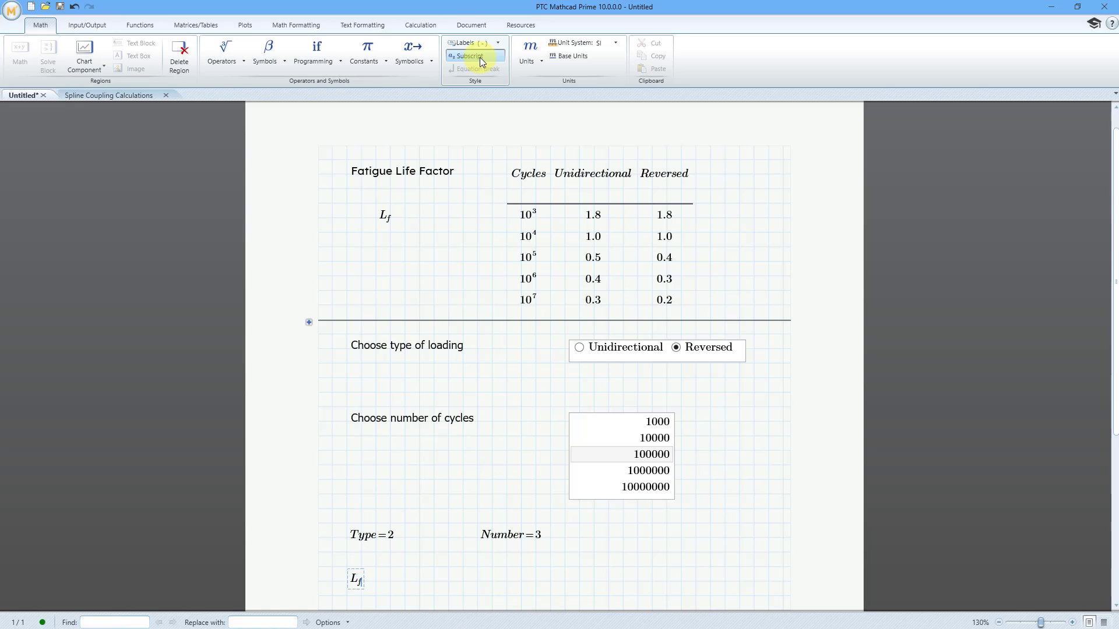
left_click(225, 58)
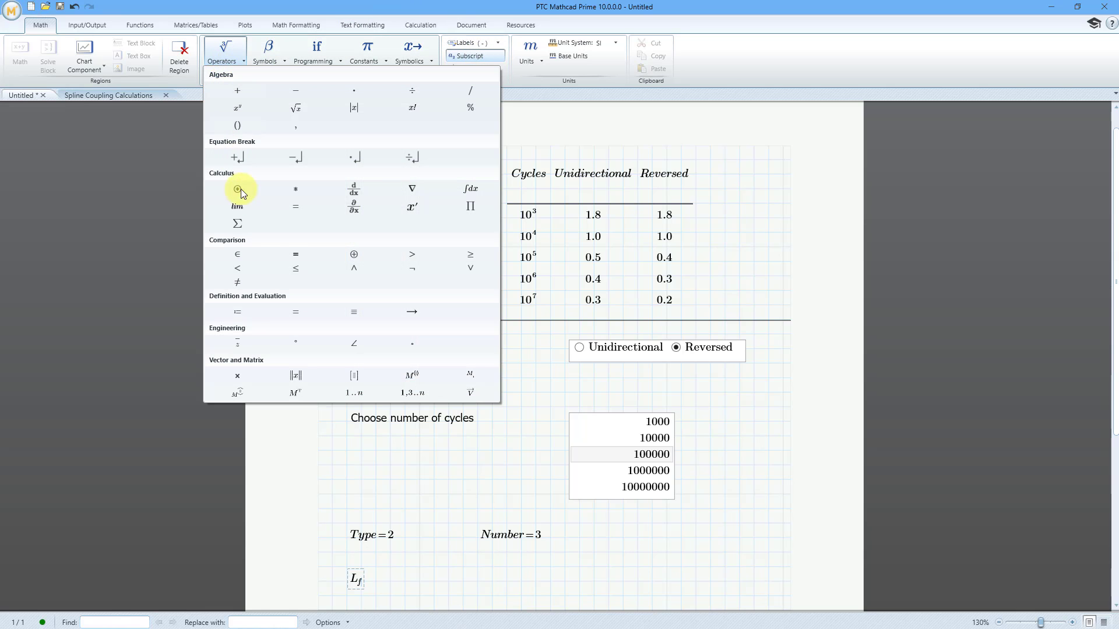
left_click(245, 312)
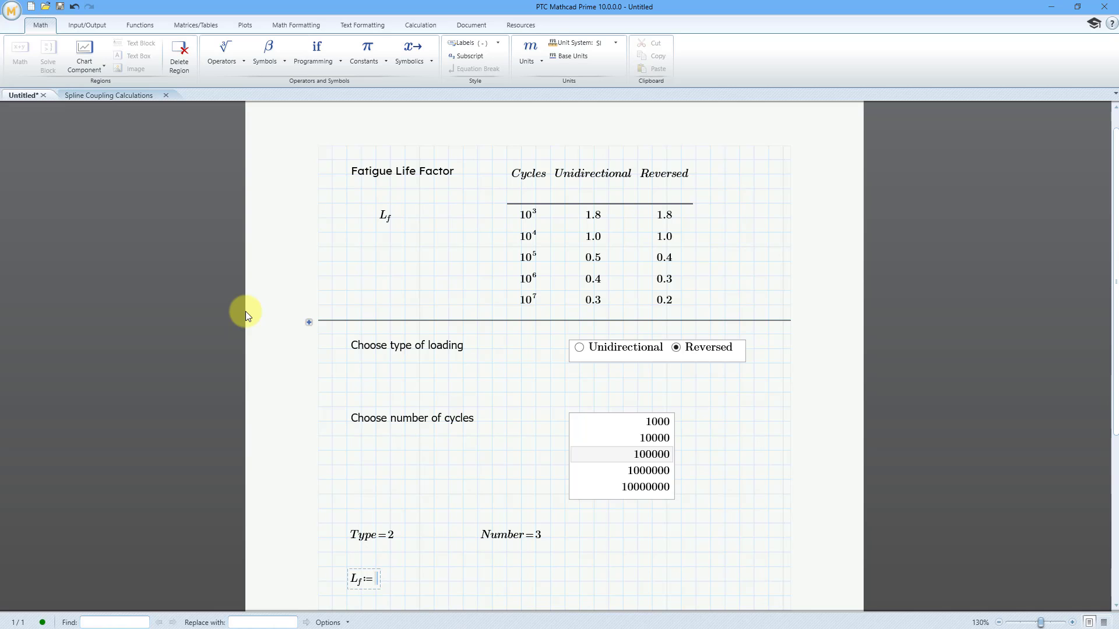
Step: Assign L_f the Life_Factor matrix element with row index Number and column index Type, and evaluate it inline
type("Life_Factor")
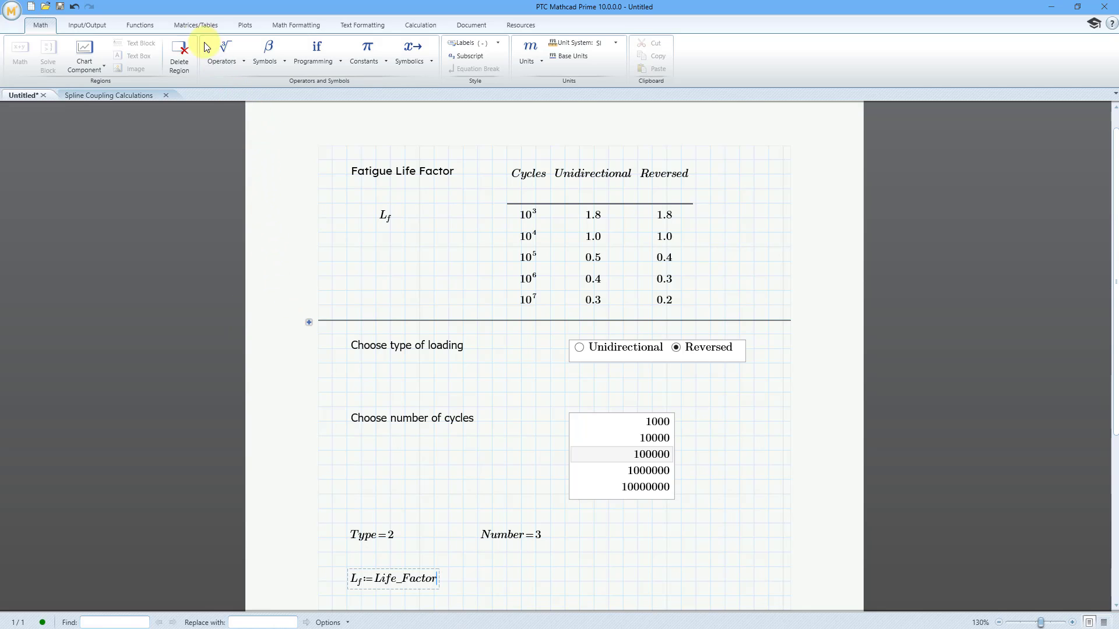
left_click(192, 25)
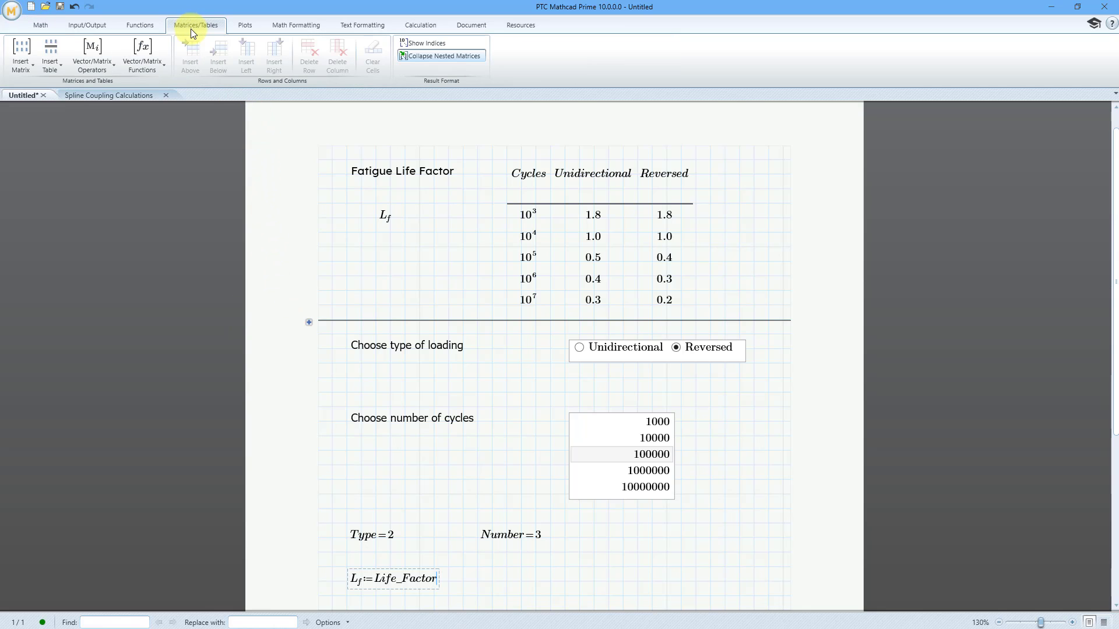
left_click(107, 69)
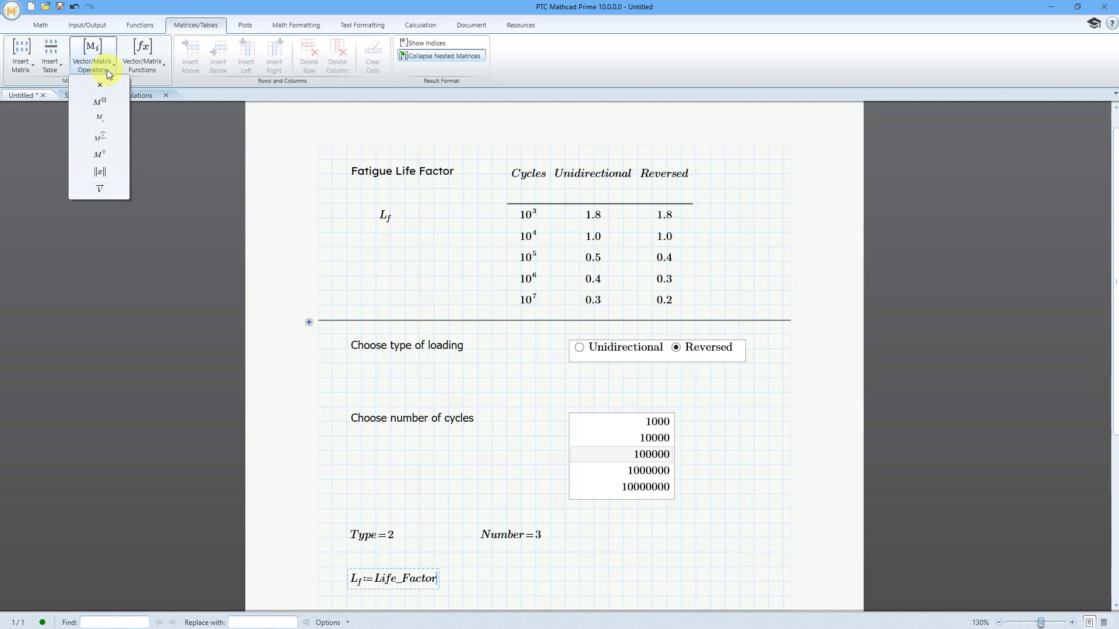
left_click(114, 120)
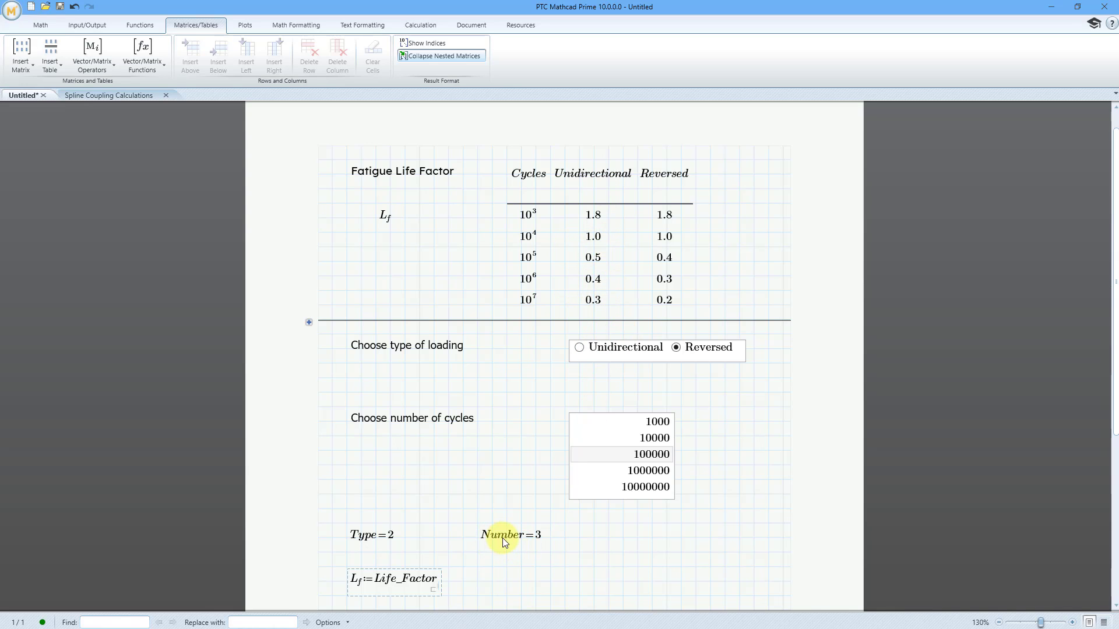
type("Number,Type=0.4")
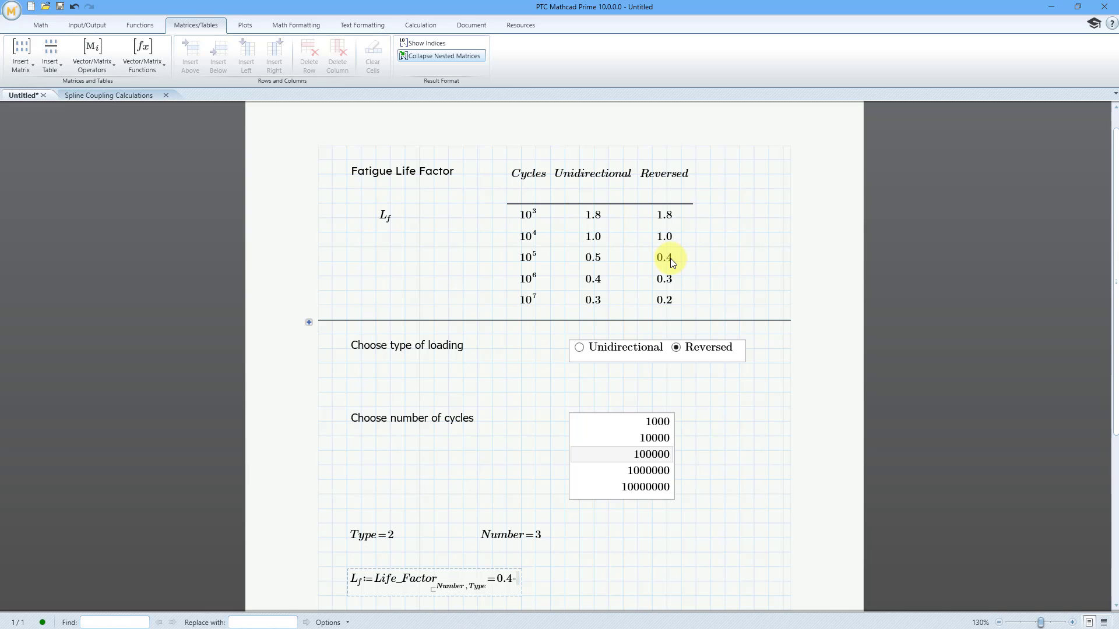
Step: Test the L_f lookup with Unidirectional and Reversed loading, and with 10000000, 1000000, 1000, 10000 and 100000 cycles, ending on Reversed and 100000
left_click(580, 348)
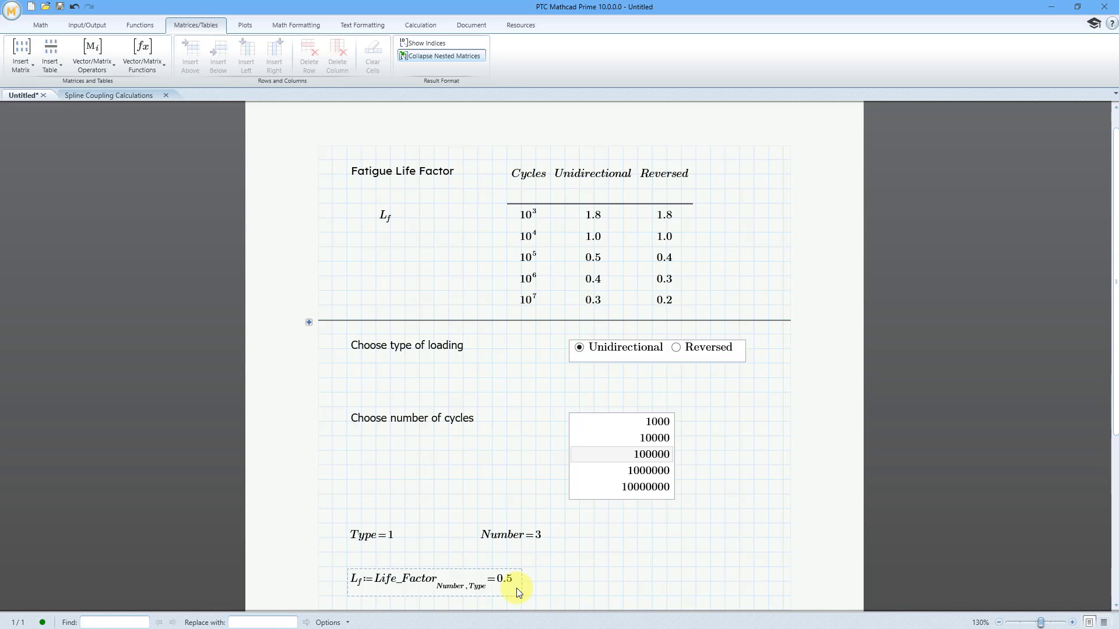
left_click(676, 347)
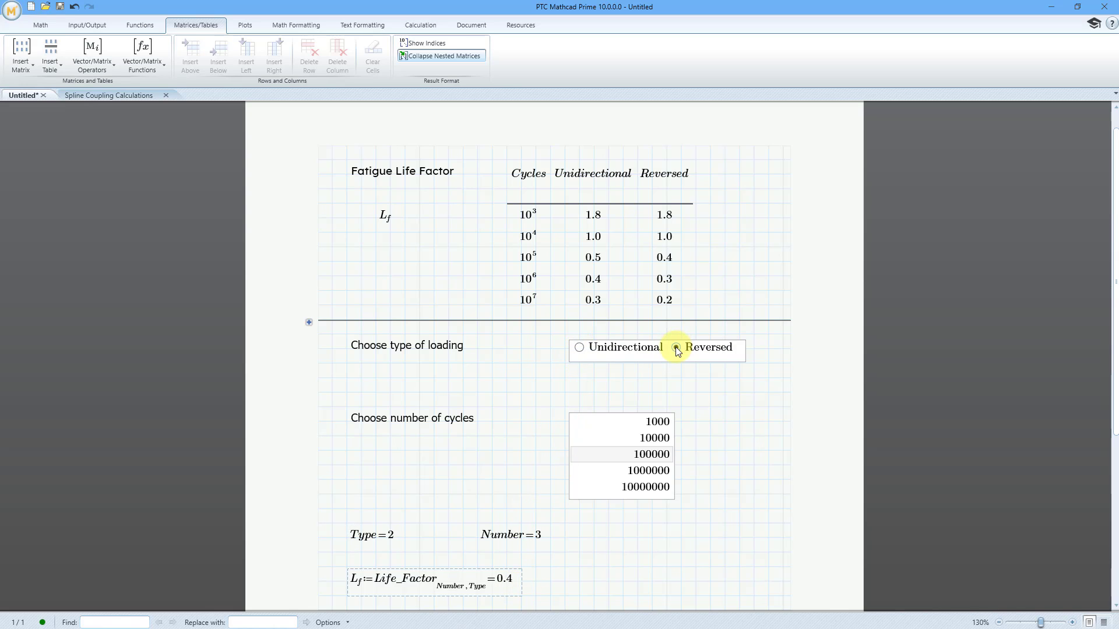
left_click(653, 487)
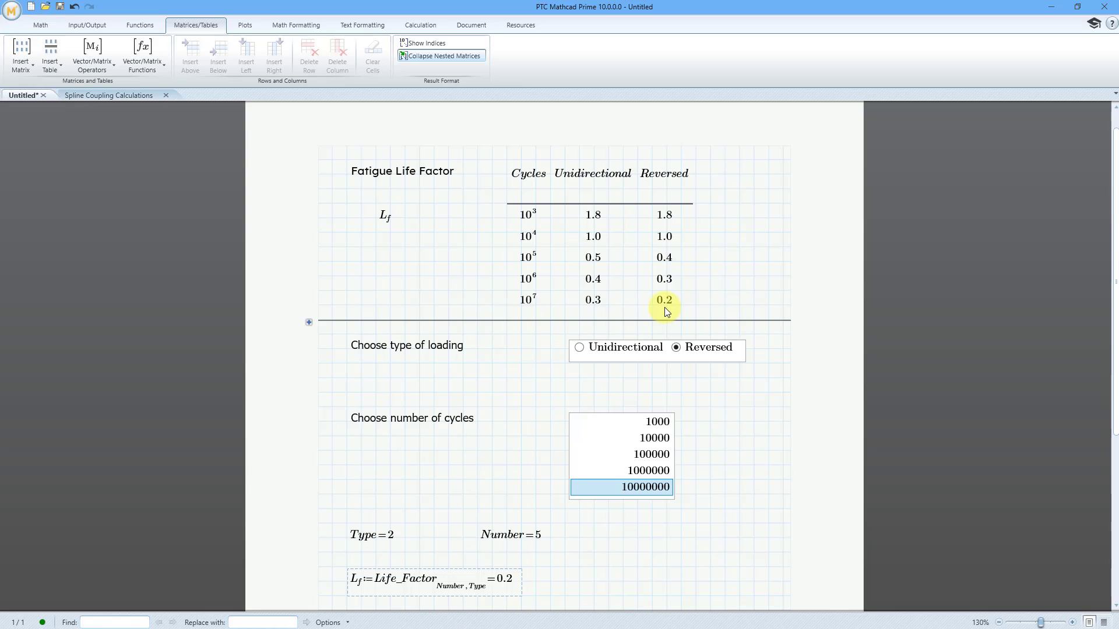
left_click(670, 472)
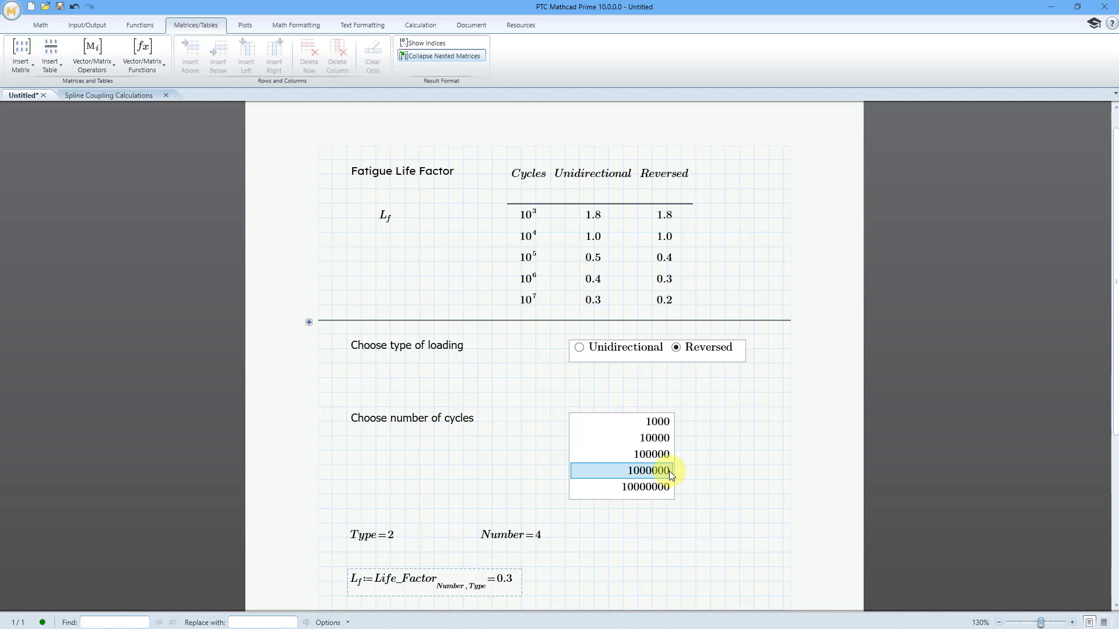
left_click(654, 423)
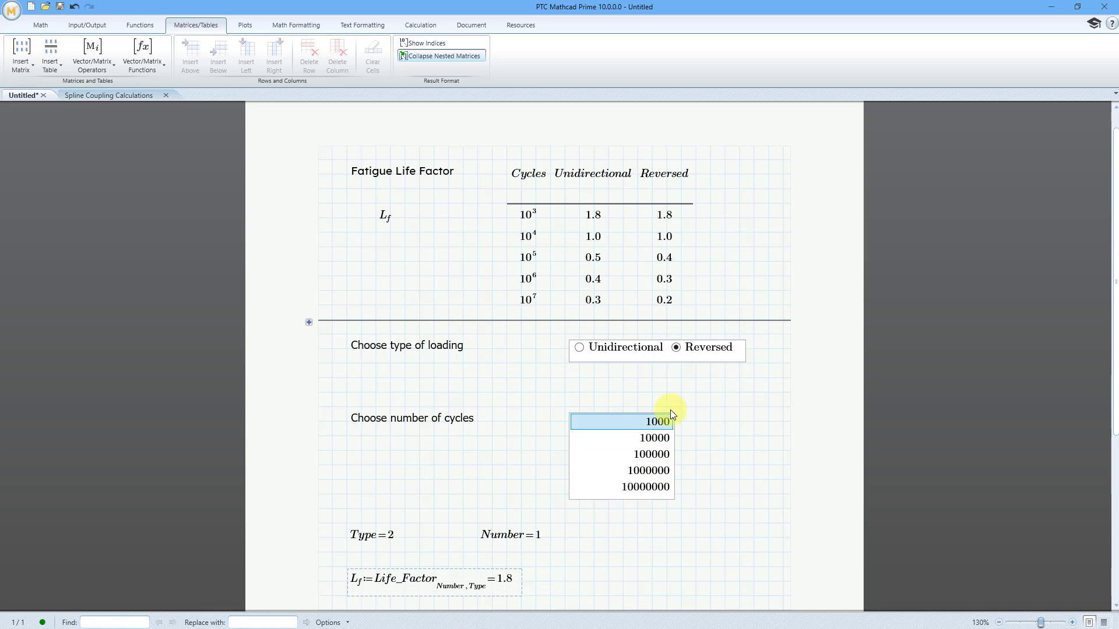
left_click(662, 440)
left_click(667, 453)
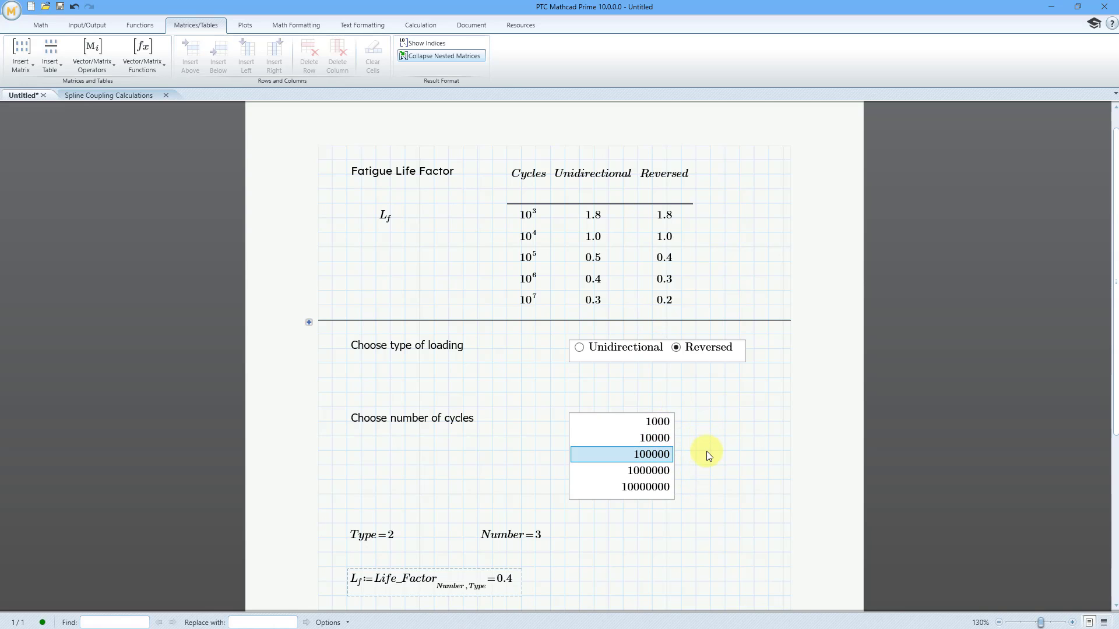